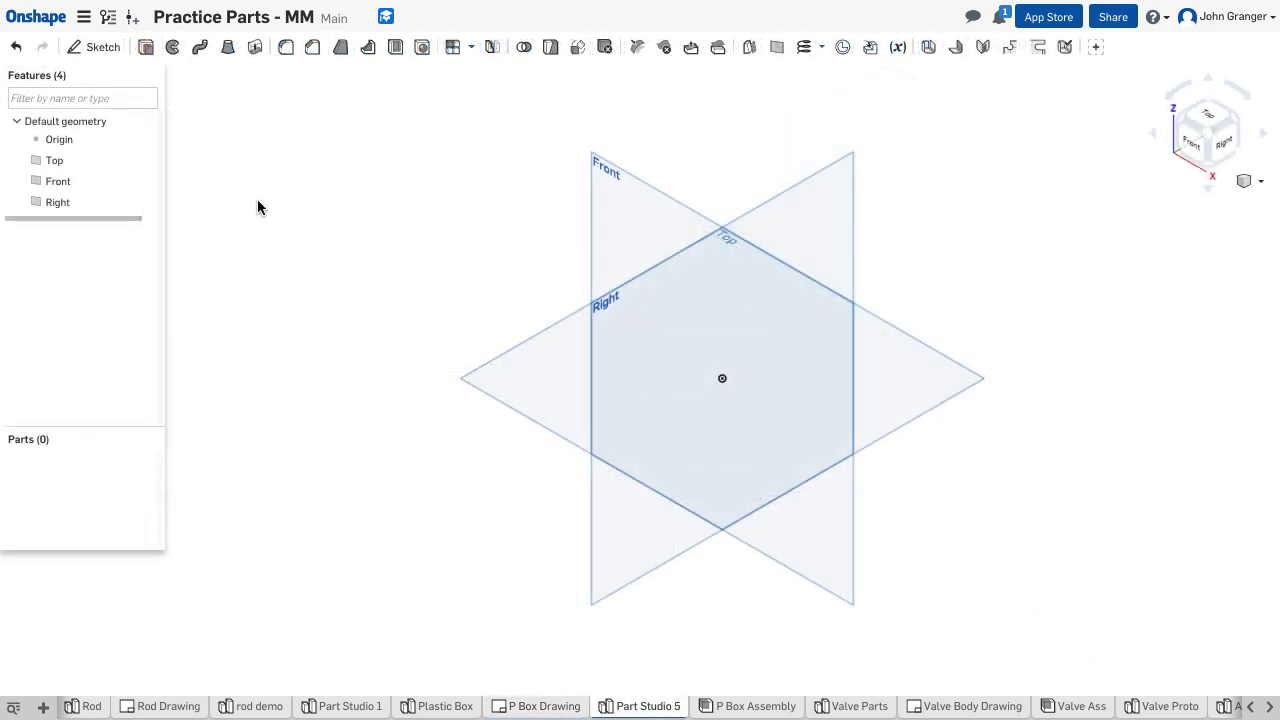
# Start a new sketch on the Top plane and view it normal
pyautogui.click(100, 48)
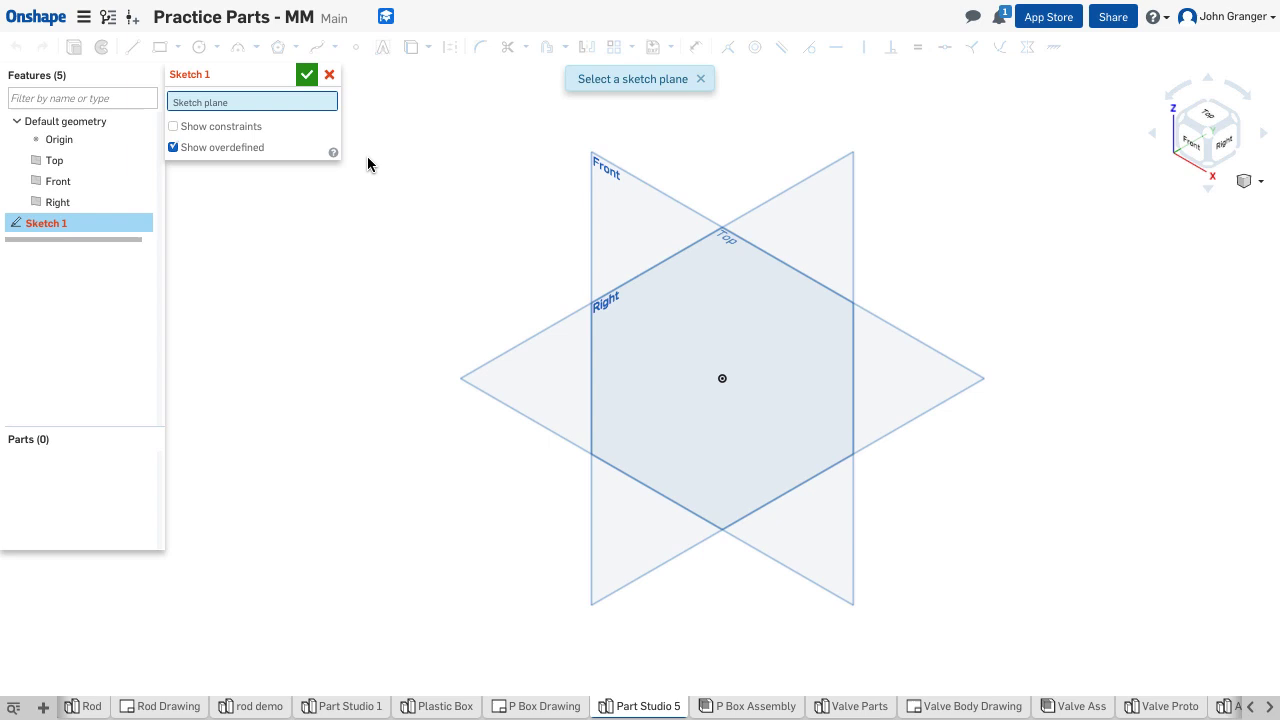
pyautogui.click(556, 346)
pyautogui.rightClick(224, 330)
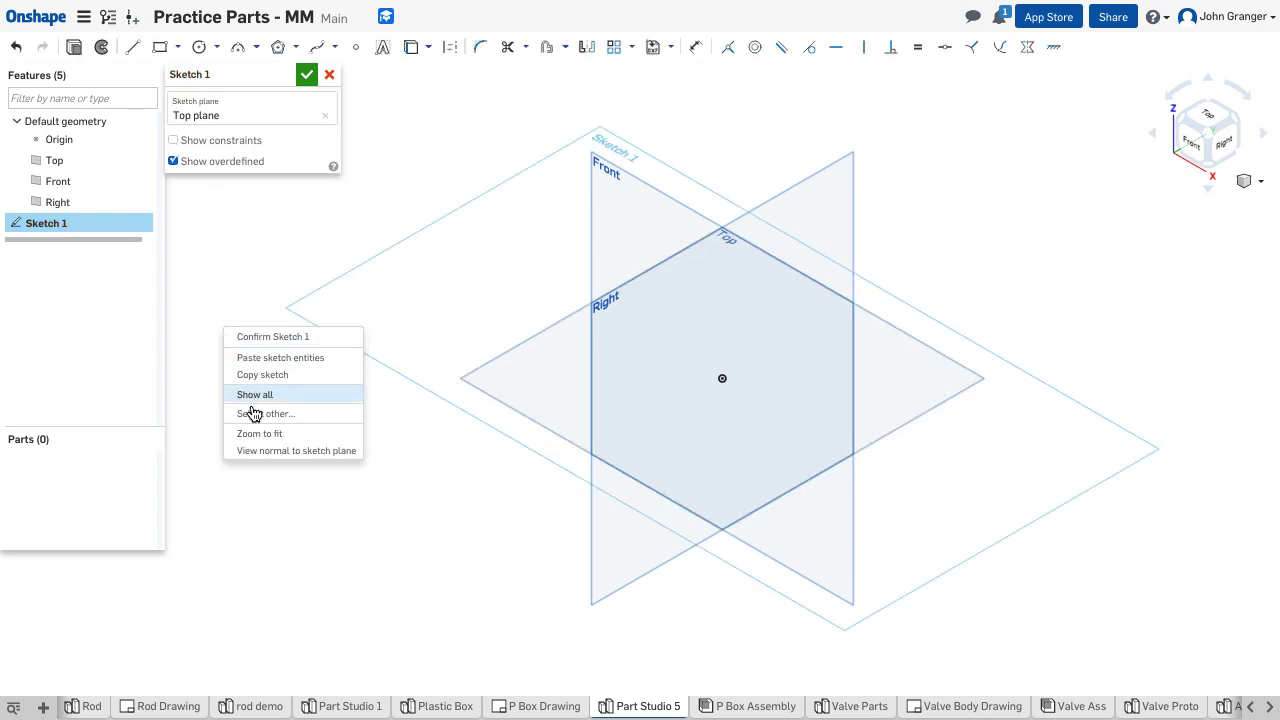
pyautogui.click(257, 451)
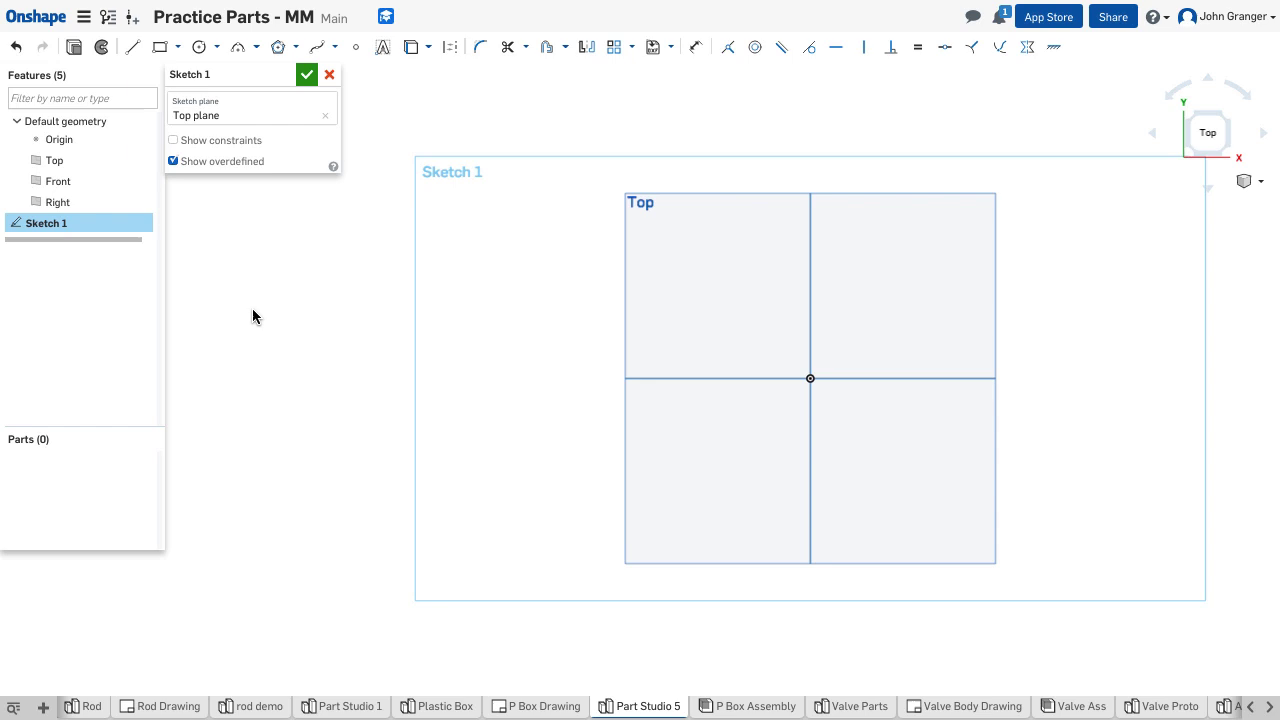
# Draw a centre-point rectangle from the origin, dimensioned 150 wide by 100 tall
pyautogui.click(177, 47)
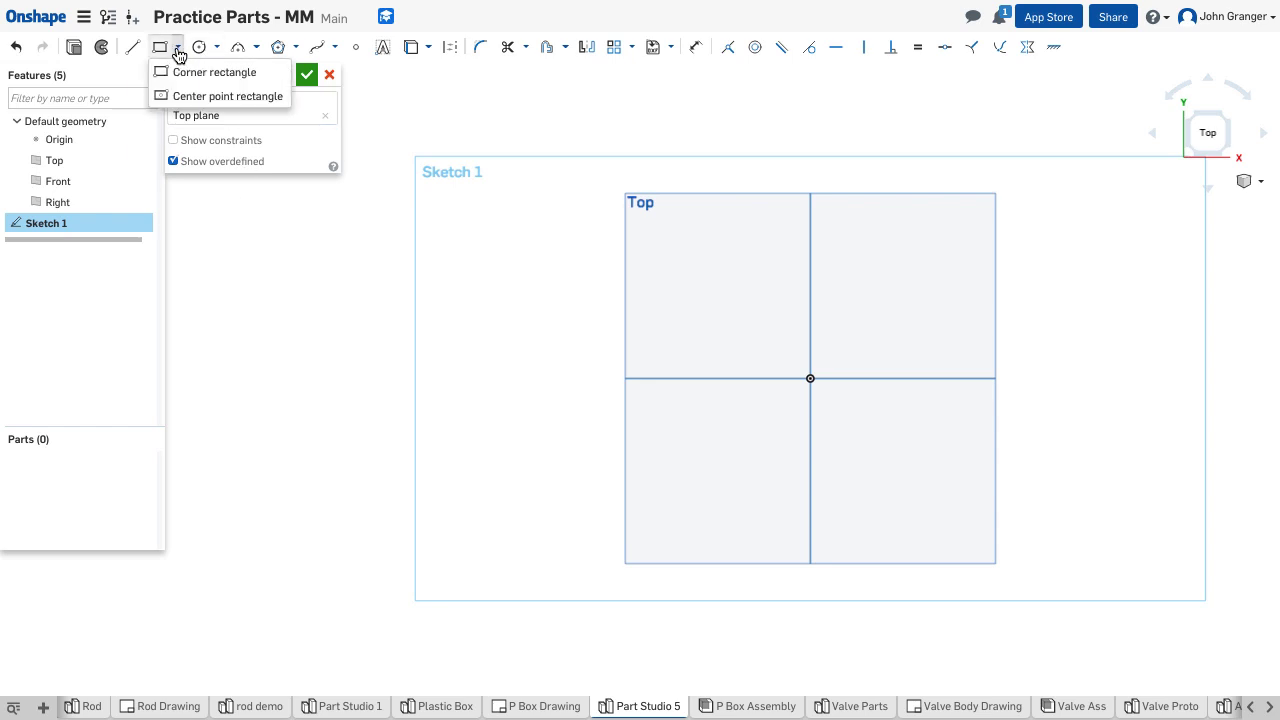
pyautogui.click(226, 96)
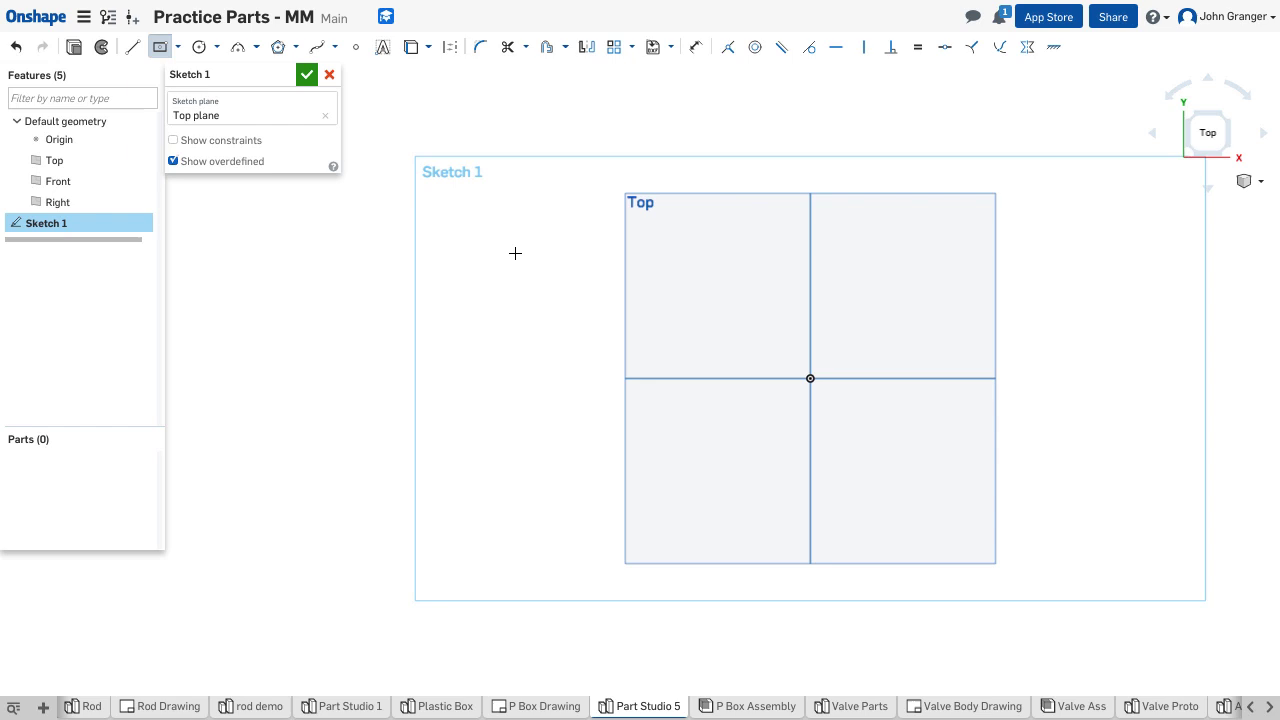
pyautogui.click(810, 378)
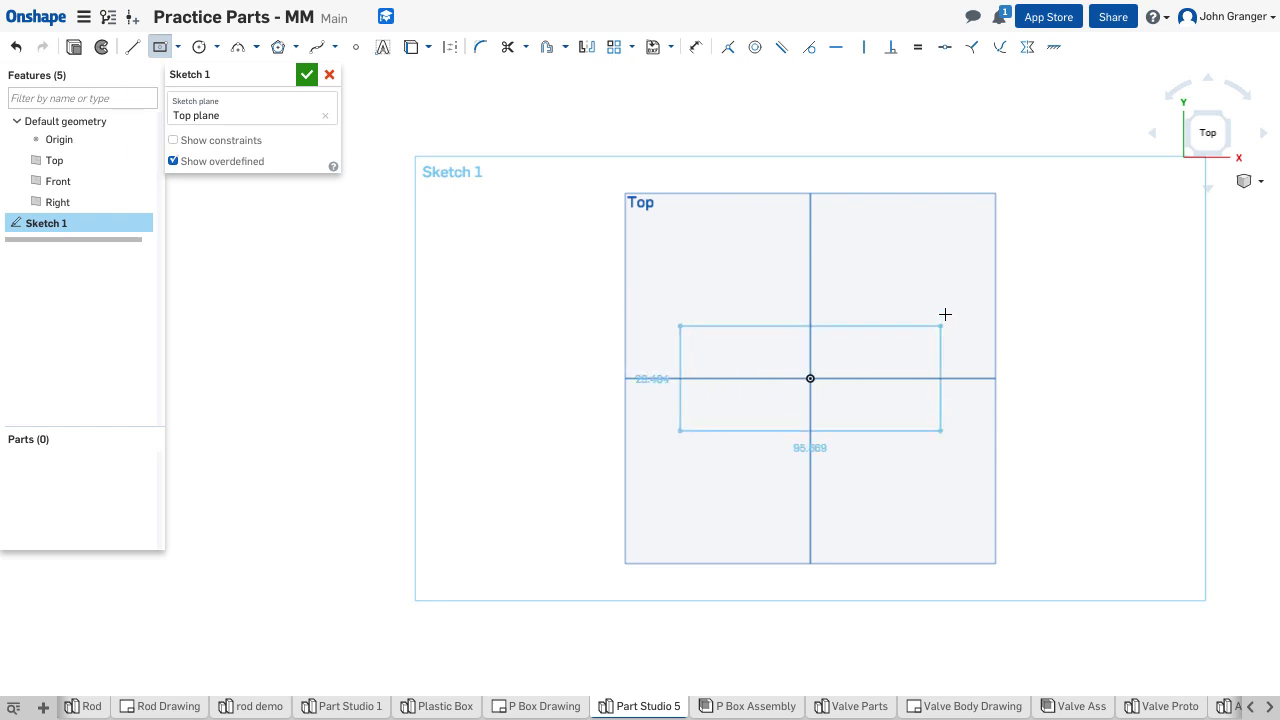
pyautogui.click(1002, 265)
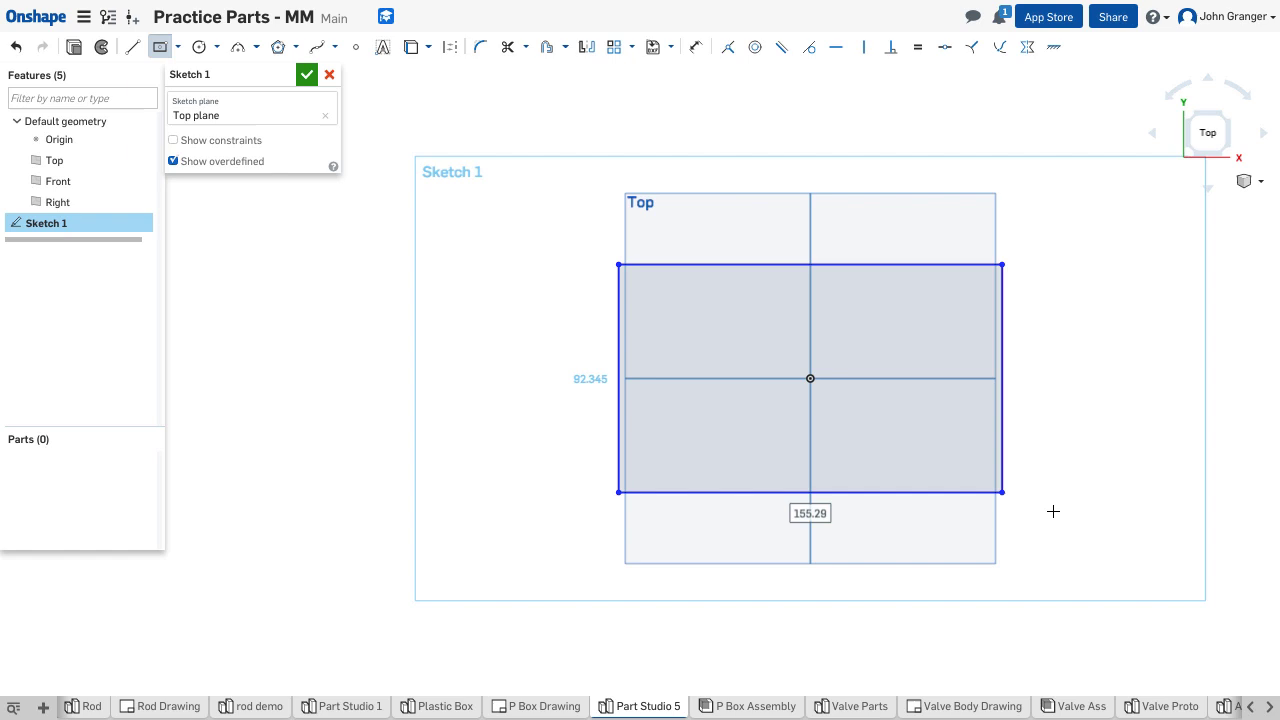
pyautogui.write('150')
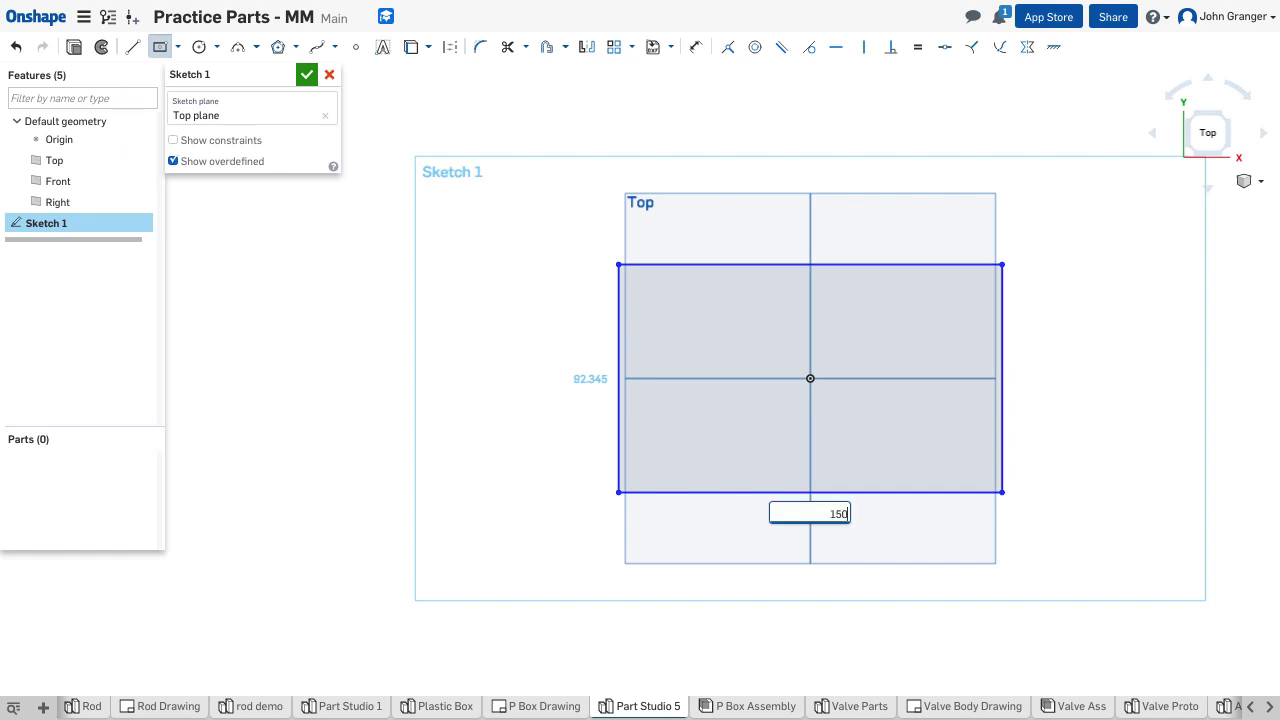
pyautogui.press('Return')
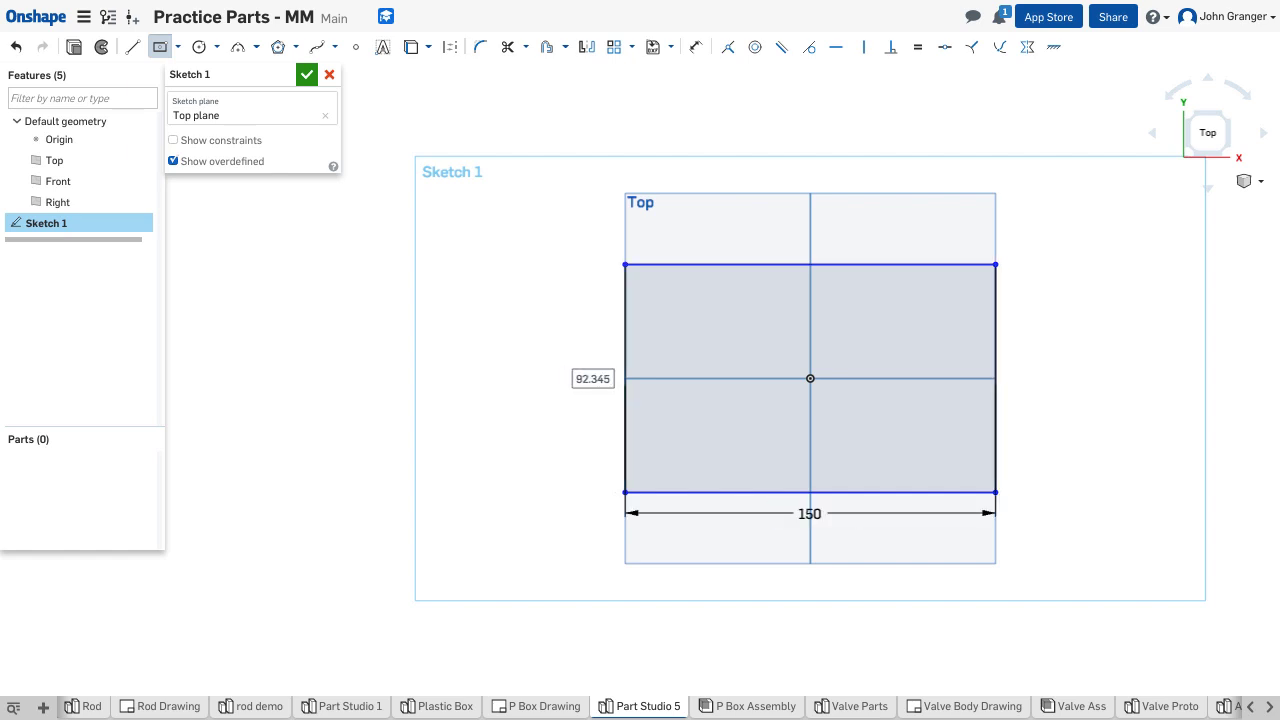
pyautogui.write('100')
pyautogui.press('Return')
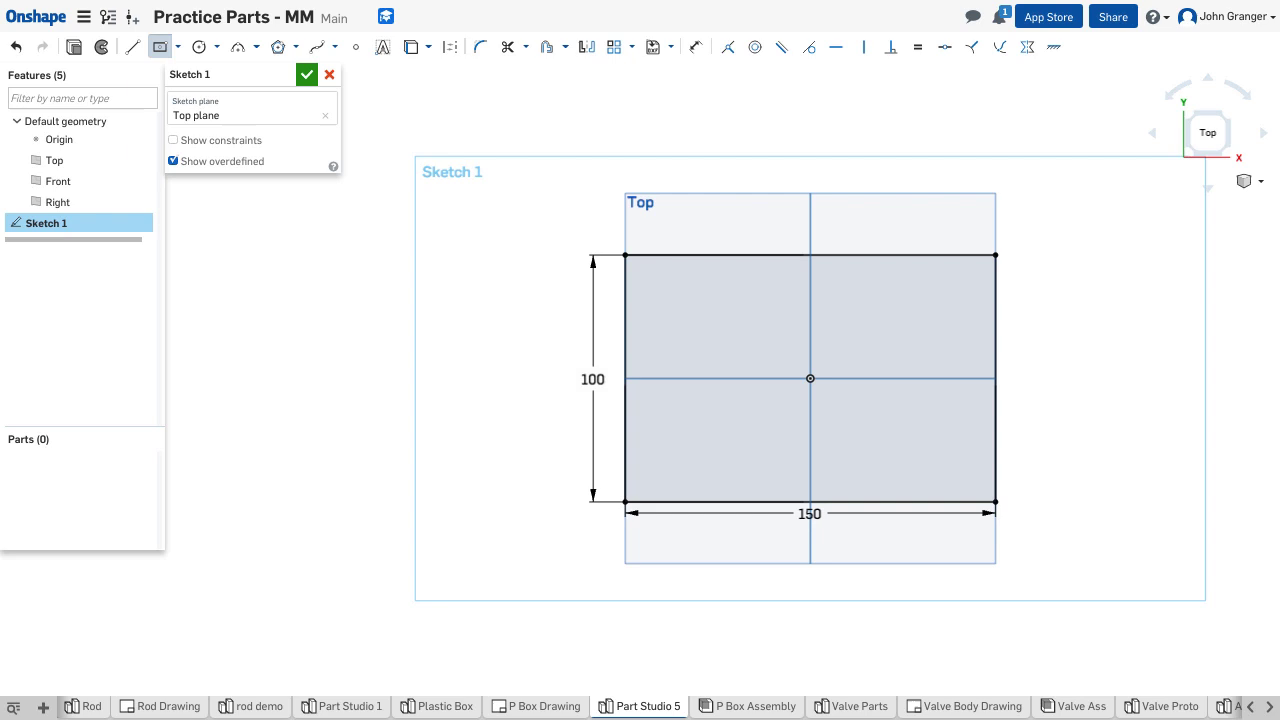
# Exit the rectangle tool and move the 150 and 100 dimensions clear of the rectangle
pyautogui.rightClick(1085, 492)
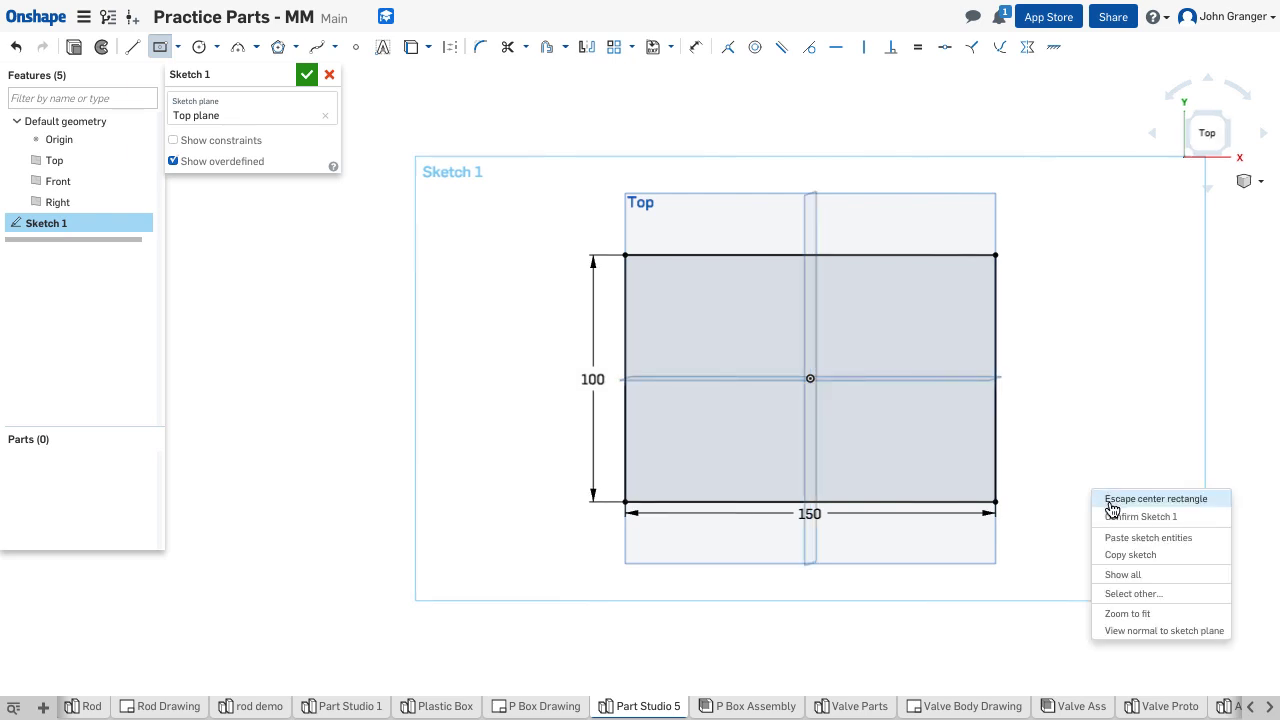
pyautogui.click(1115, 498)
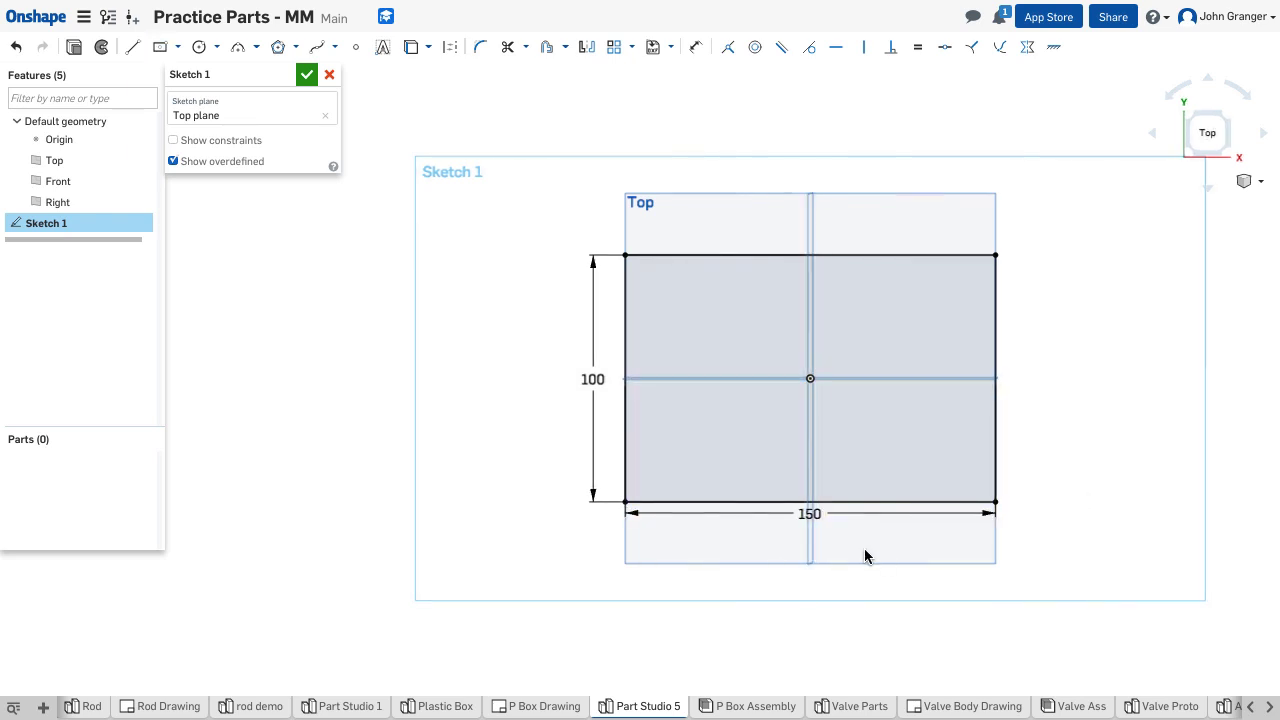
pyautogui.moveTo(812, 516); pyautogui.dragTo(810, 554)
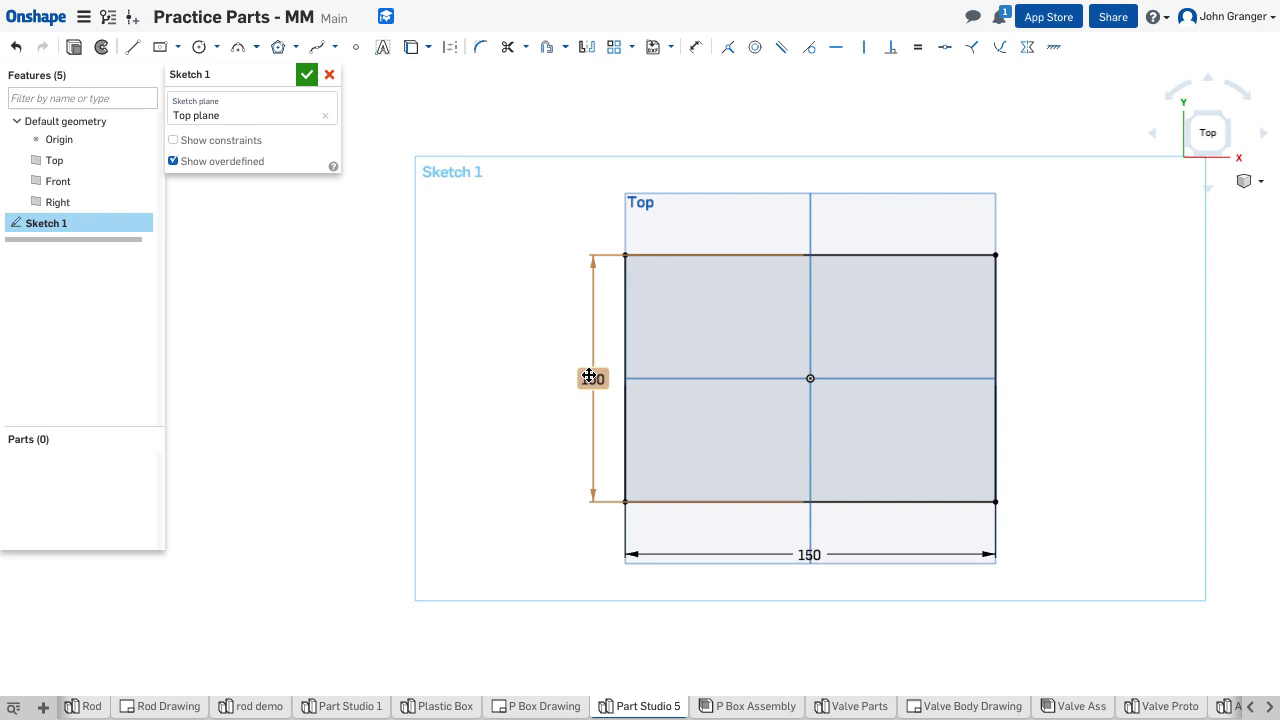
pyautogui.moveTo(577, 374); pyautogui.dragTo(566, 373)
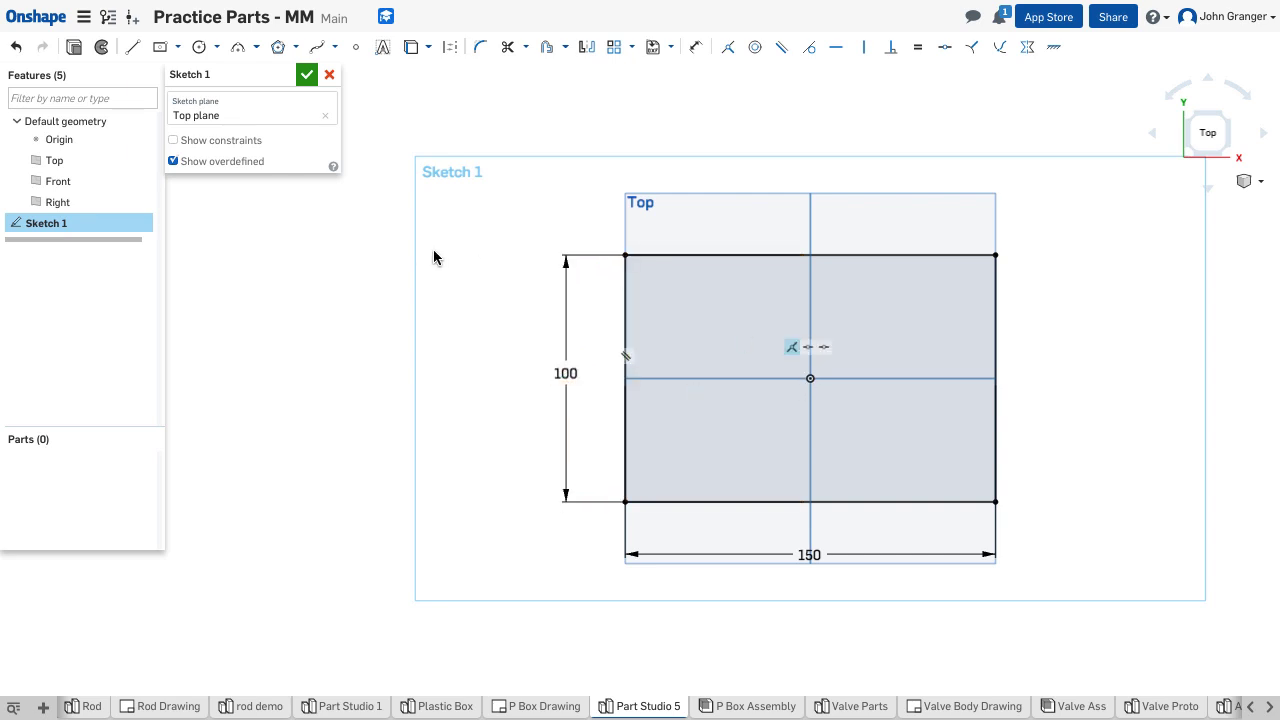
# Accept Sketch 1 and switch to an isometric view
pyautogui.click(306, 74)
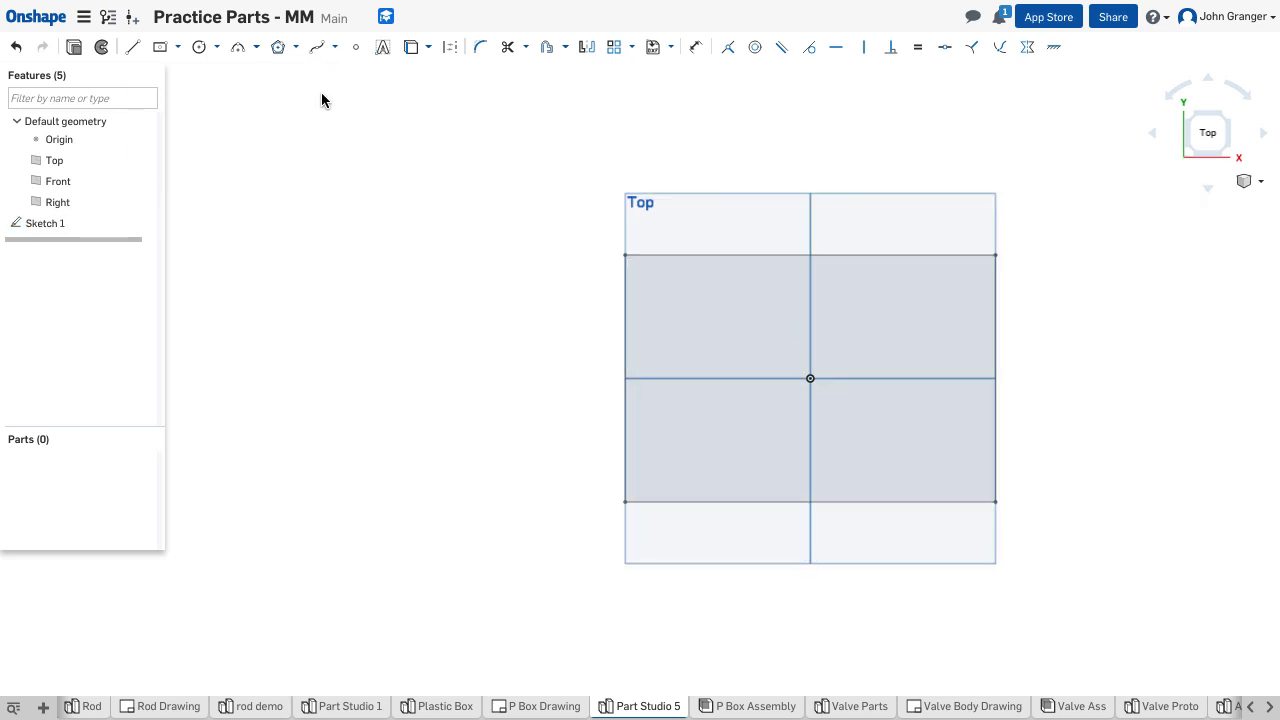
pyautogui.rightClick(291, 238)
pyautogui.click(353, 305)
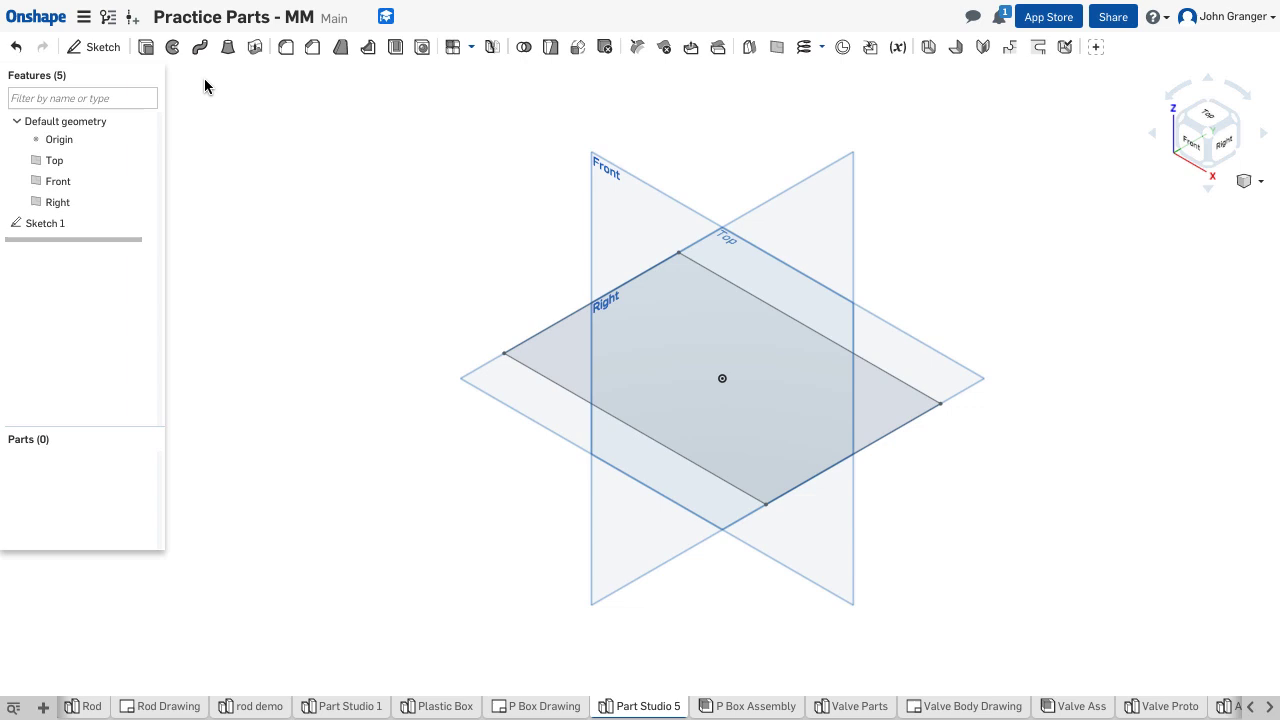
# Extrude the rectangle symmetrically to a 50 mm depth
pyautogui.click(147, 48)
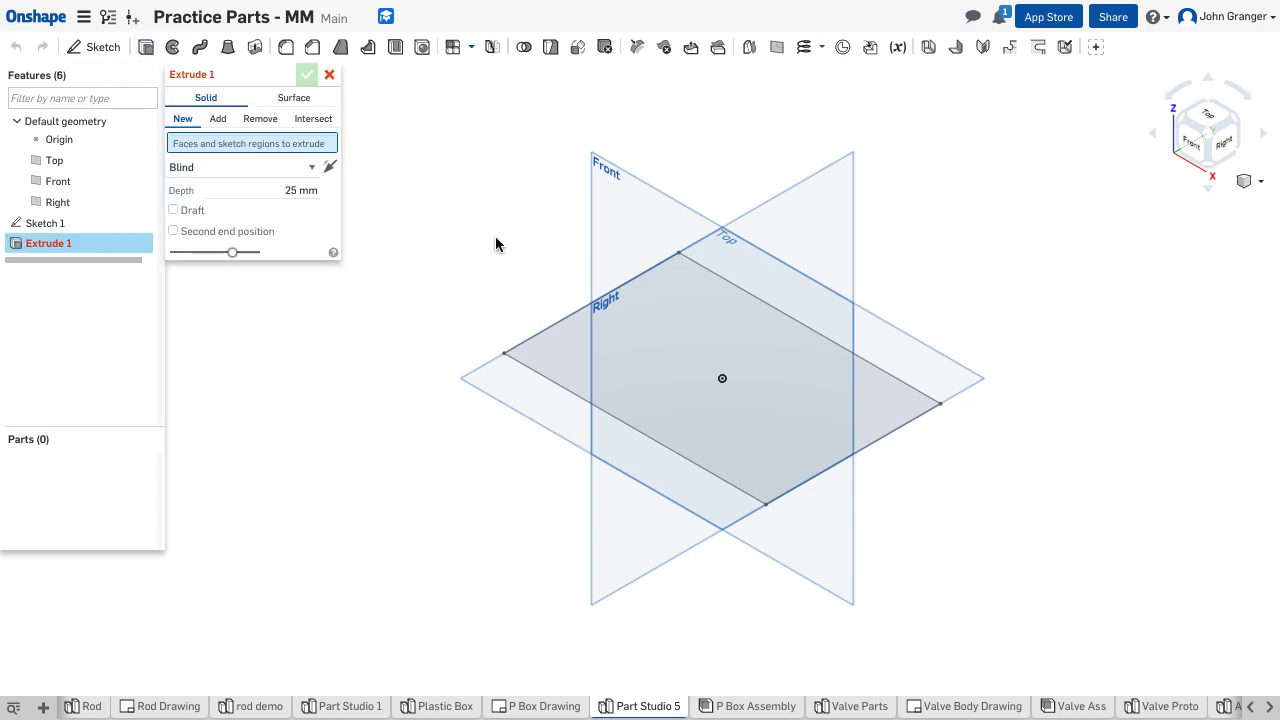
pyautogui.click(584, 364)
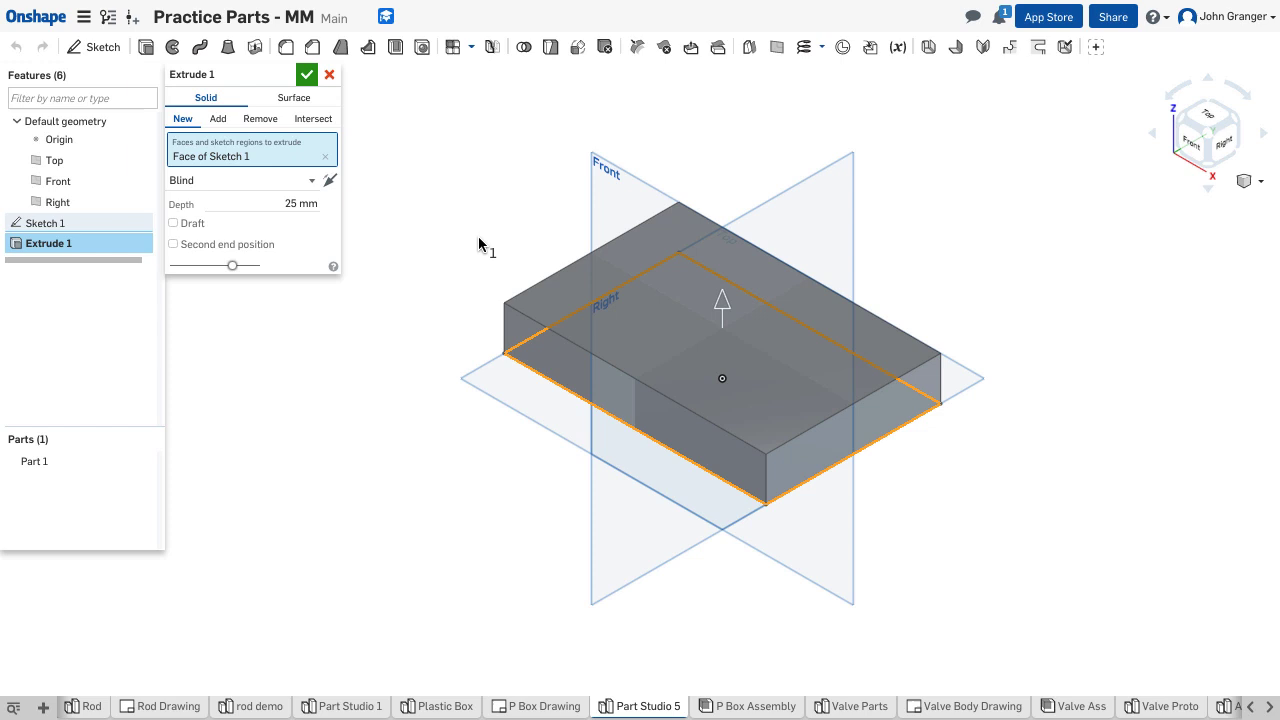
pyautogui.click(287, 177)
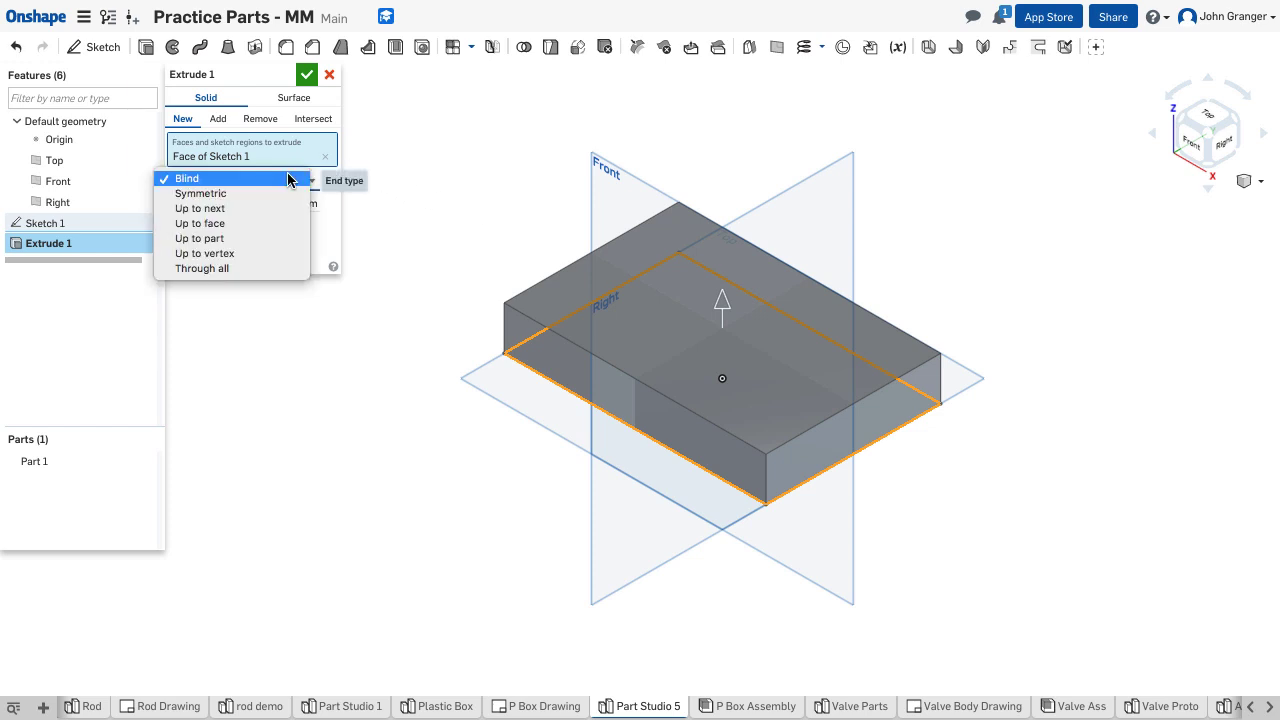
pyautogui.click(285, 192)
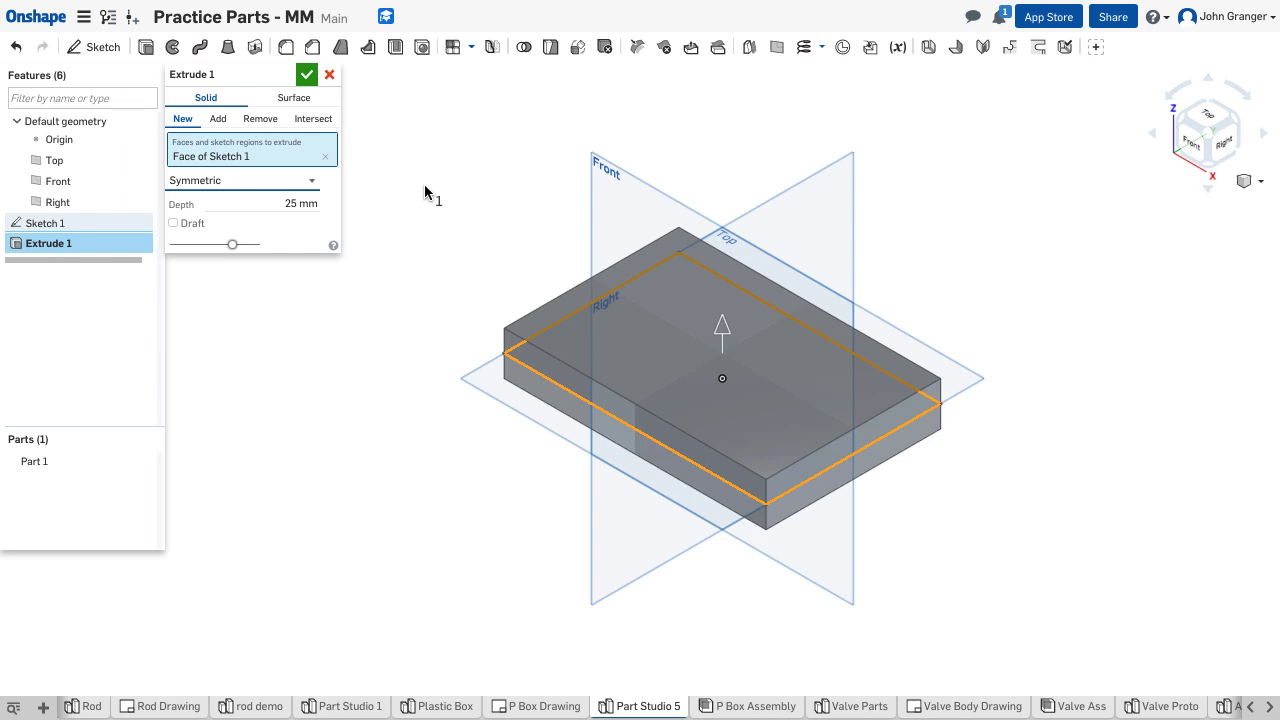
pyautogui.click(274, 200)
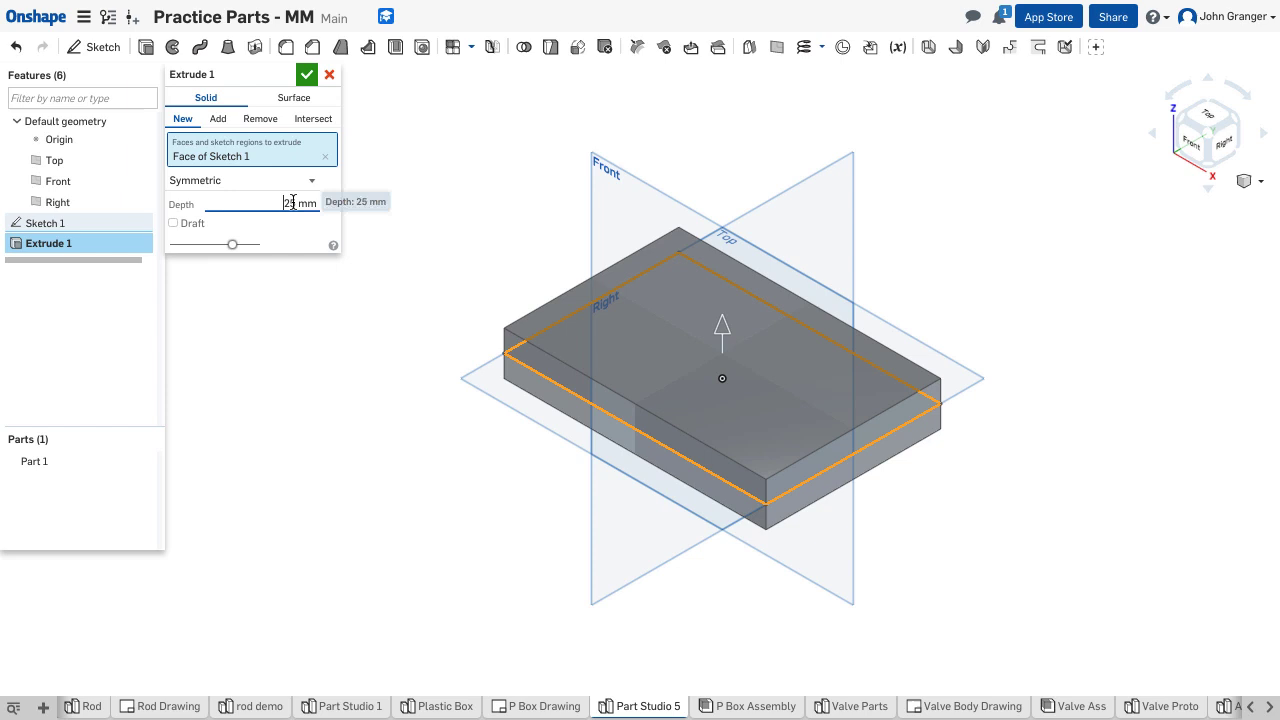
pyautogui.moveTo(282, 203); pyautogui.dragTo(371, 210)
pyautogui.write('5')
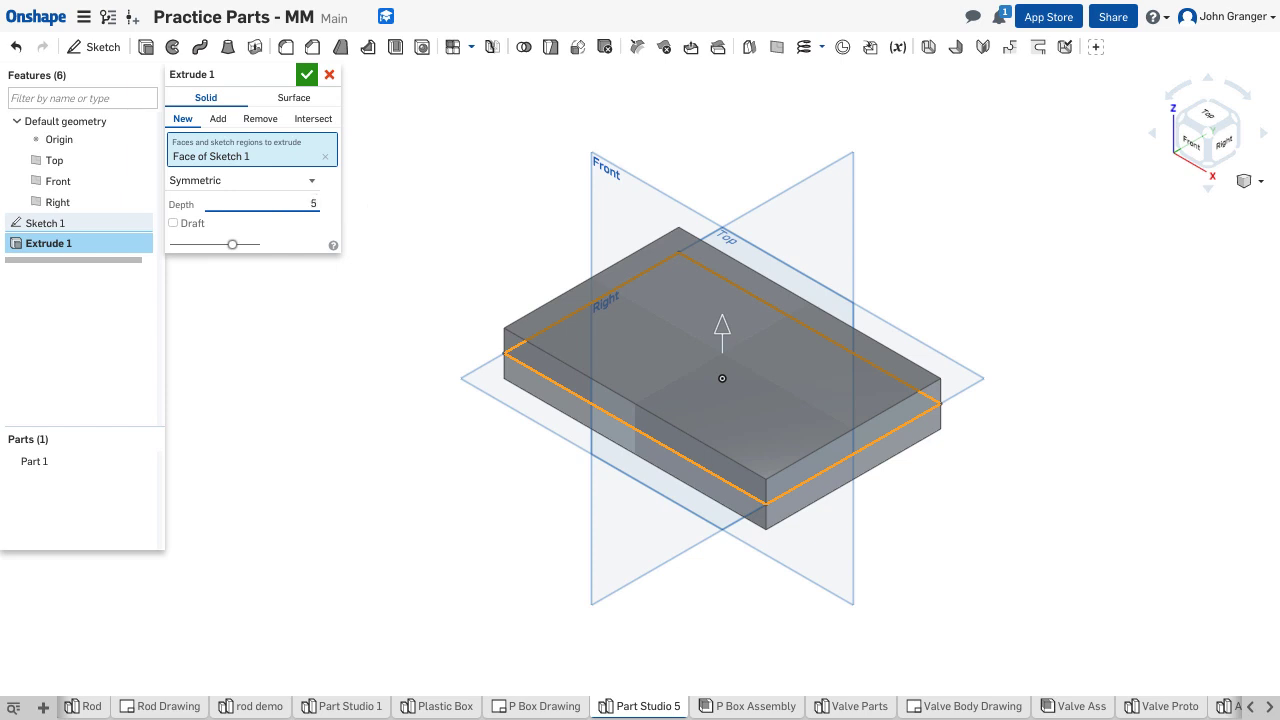
pyautogui.write('0')
pyautogui.press('Return')
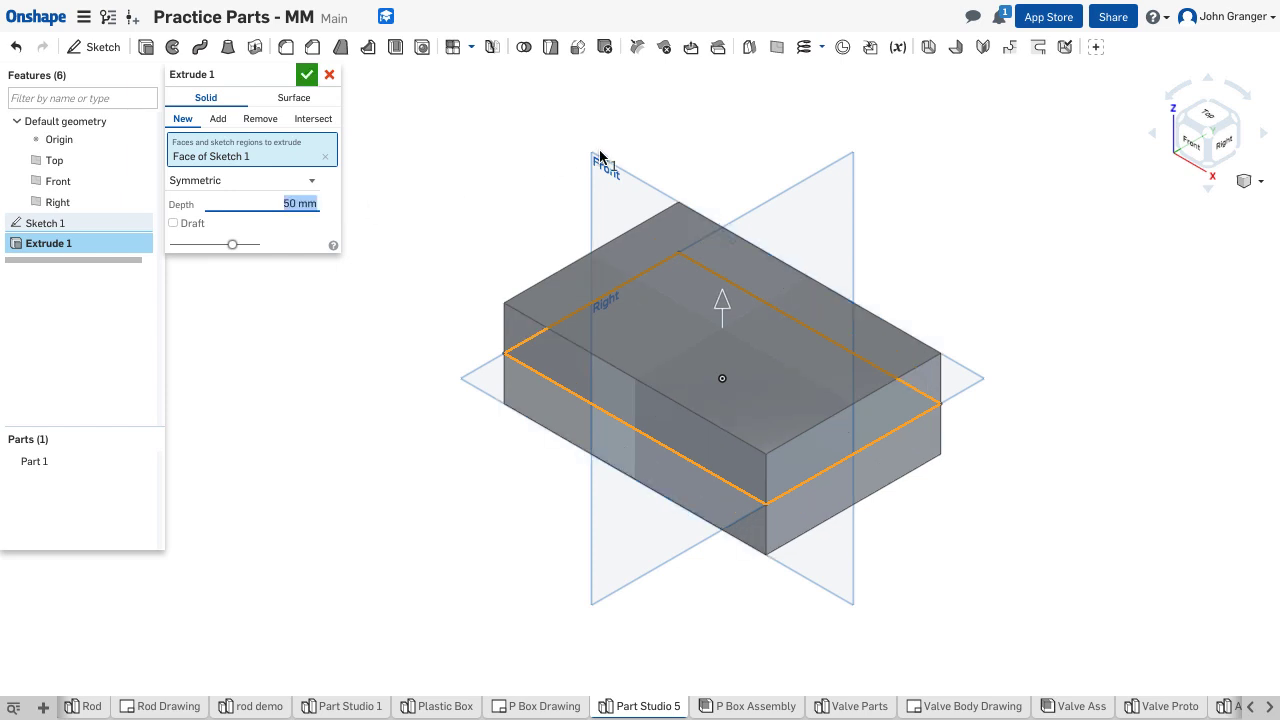
pyautogui.click(307, 76)
pyautogui.hotkey('shift', '1')
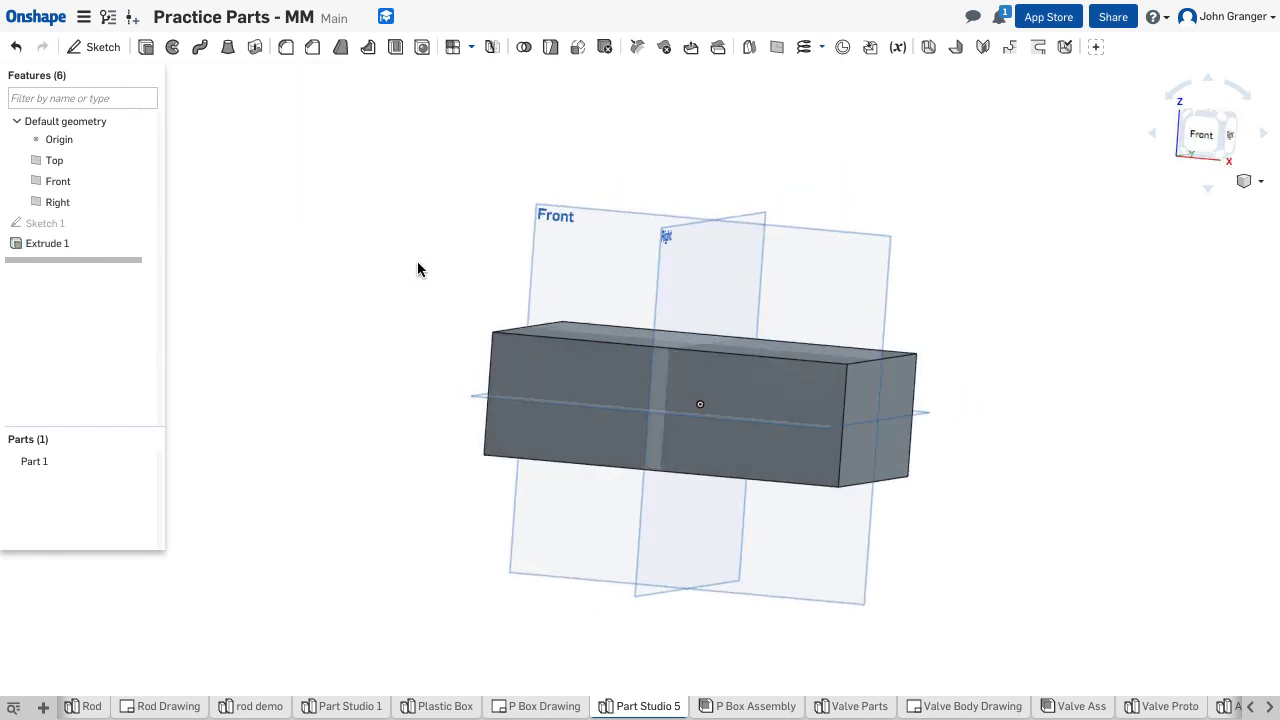
pyautogui.moveTo(417, 268); pyautogui.dragTo(358, 305, button='right')
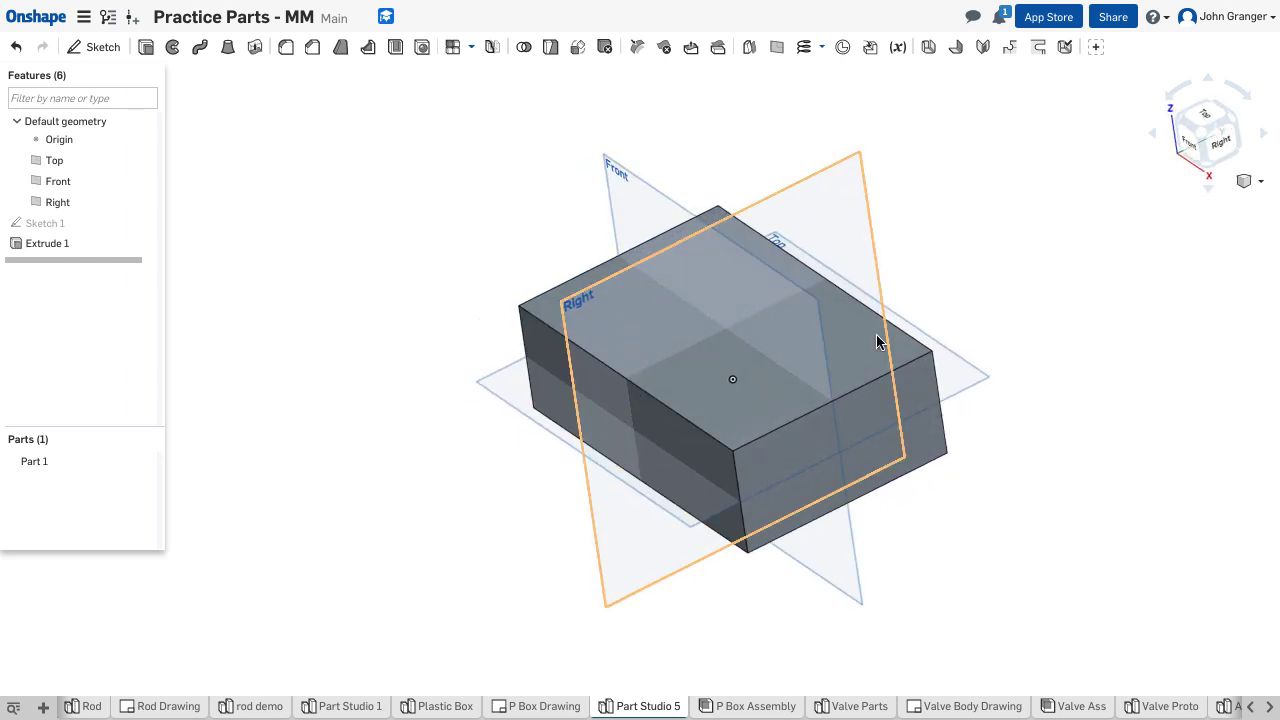
pyautogui.moveTo(348, 213); pyautogui.dragTo(360, 206, button='right')
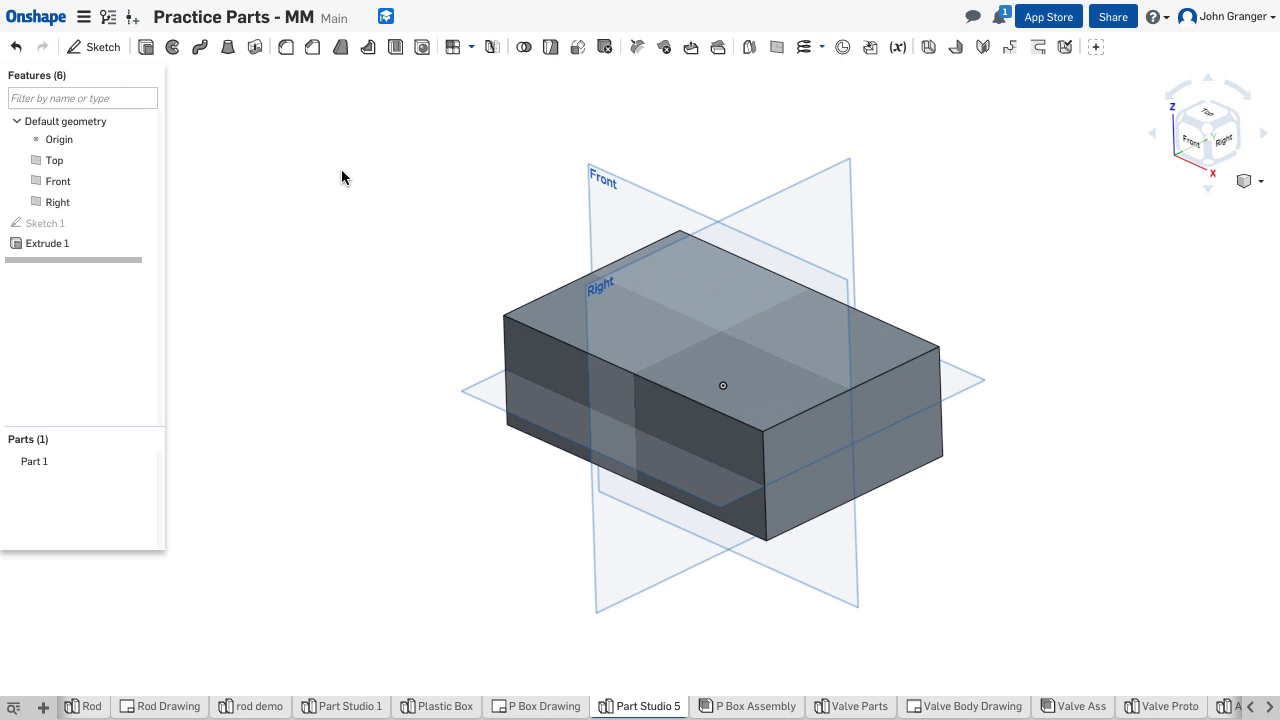
pyautogui.click(287, 52)
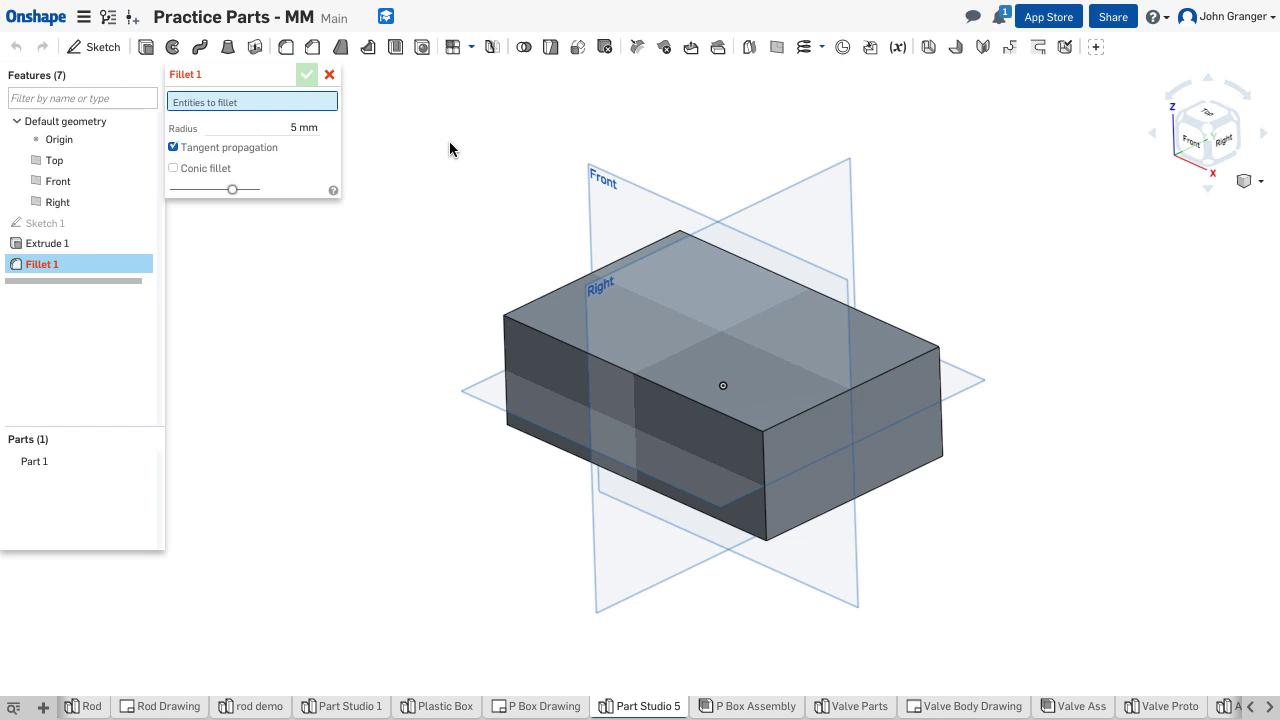
pyautogui.moveTo(415, 122); pyautogui.dragTo(1060, 630)
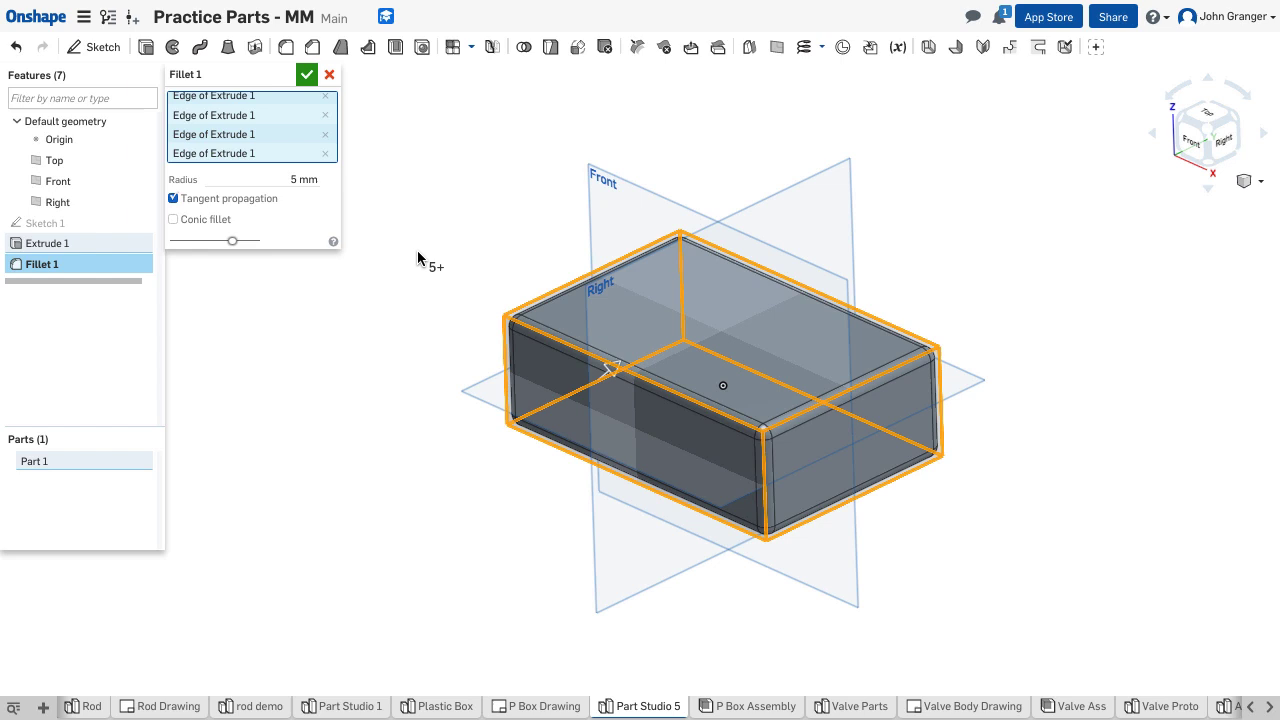
pyautogui.click(306, 75)
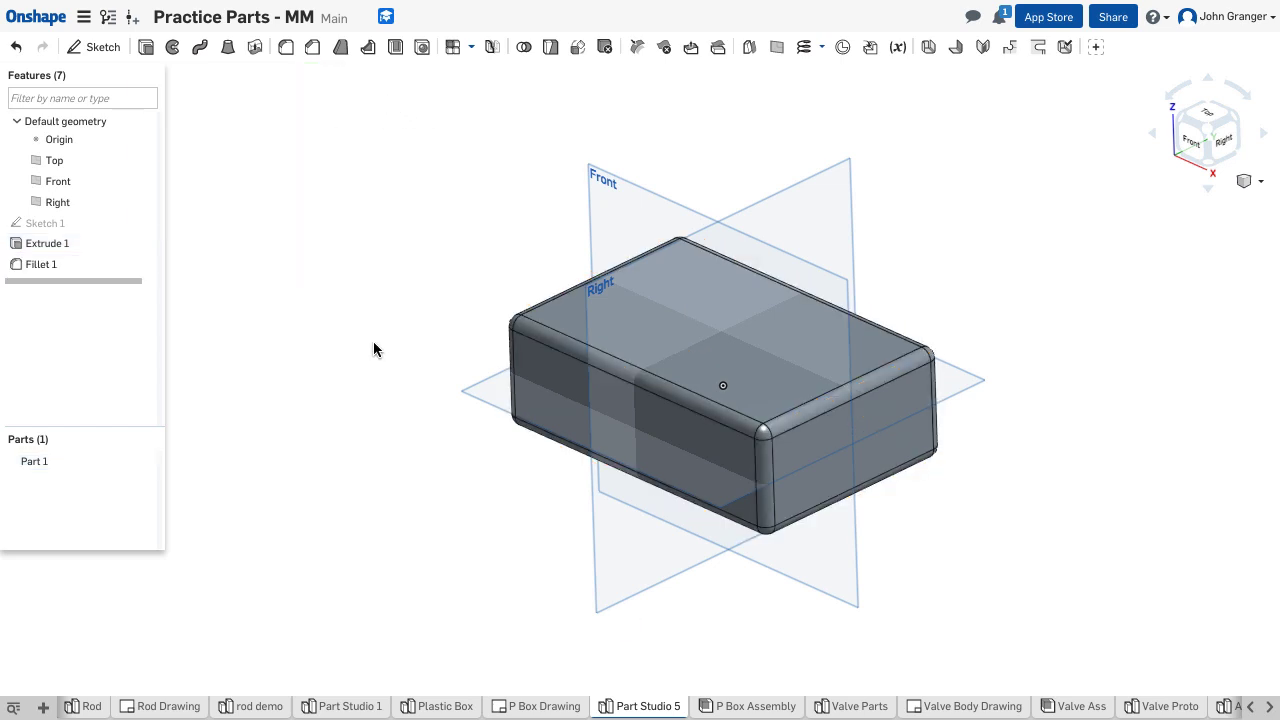
pyautogui.moveTo(372, 345); pyautogui.dragTo(394, 289, button='right')
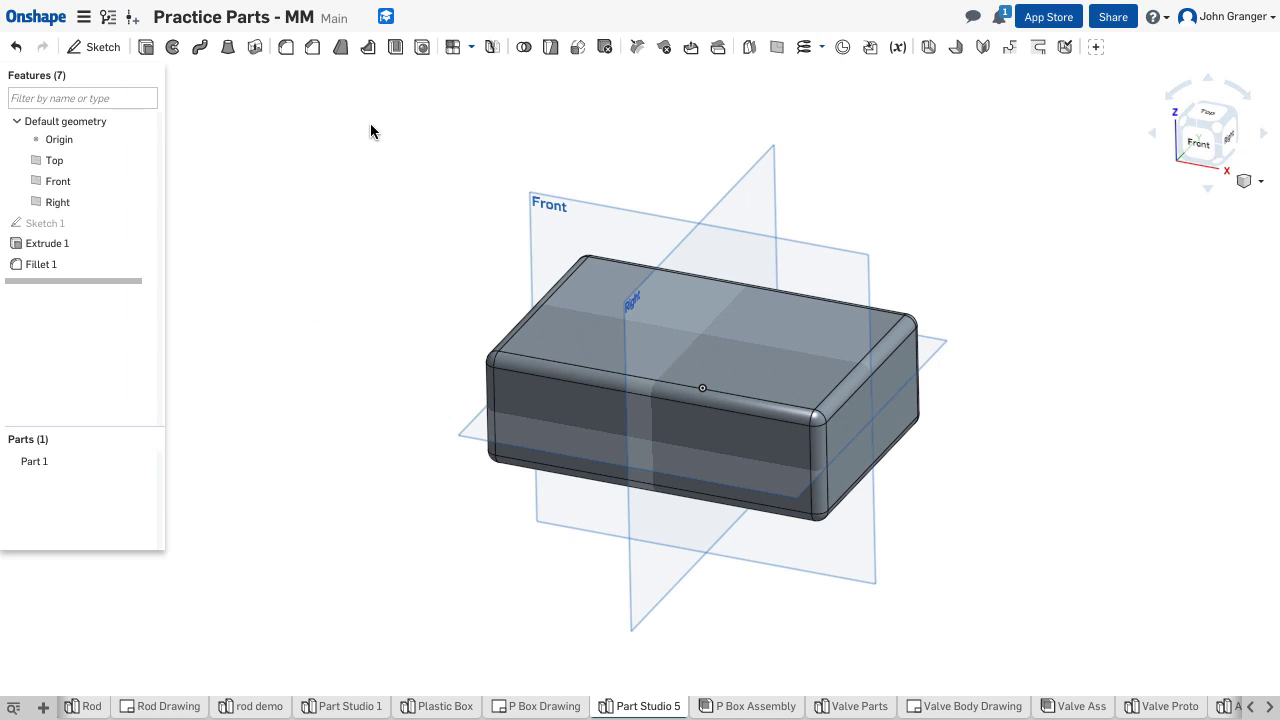
# Split Part 1 with the Top plane into Part 1 and Part 2
pyautogui.click(550, 46)
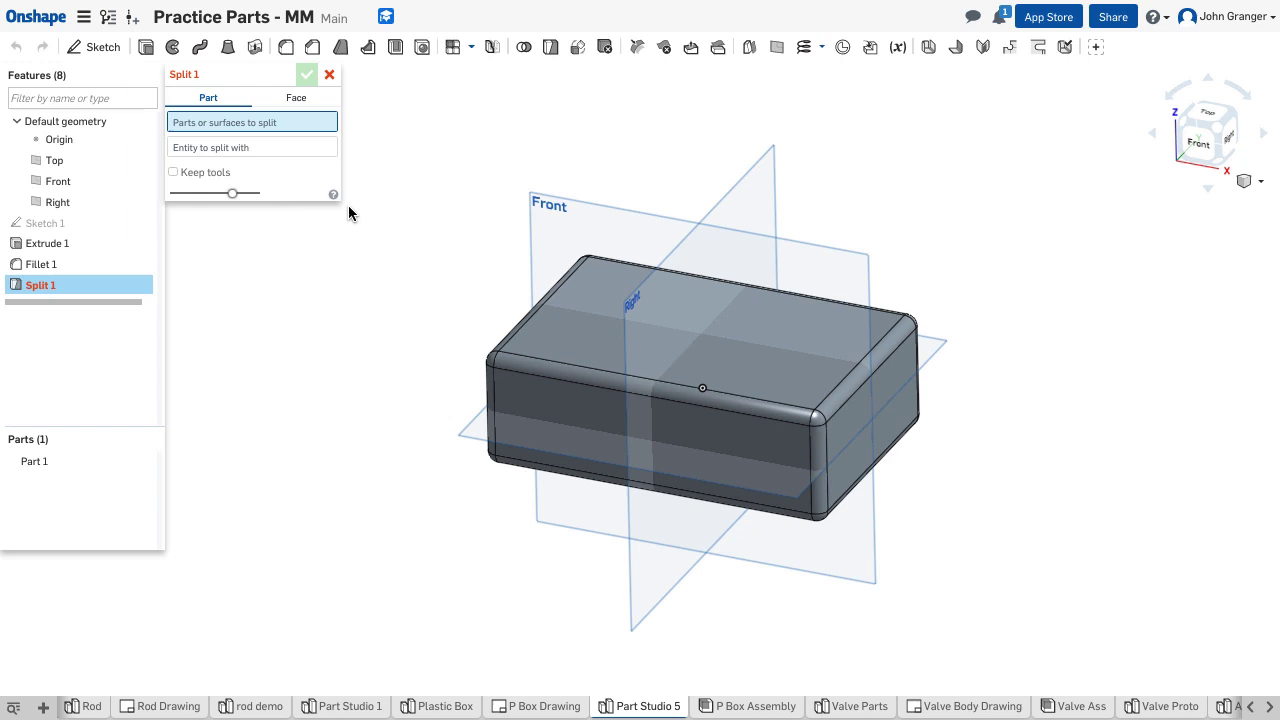
pyautogui.click(596, 322)
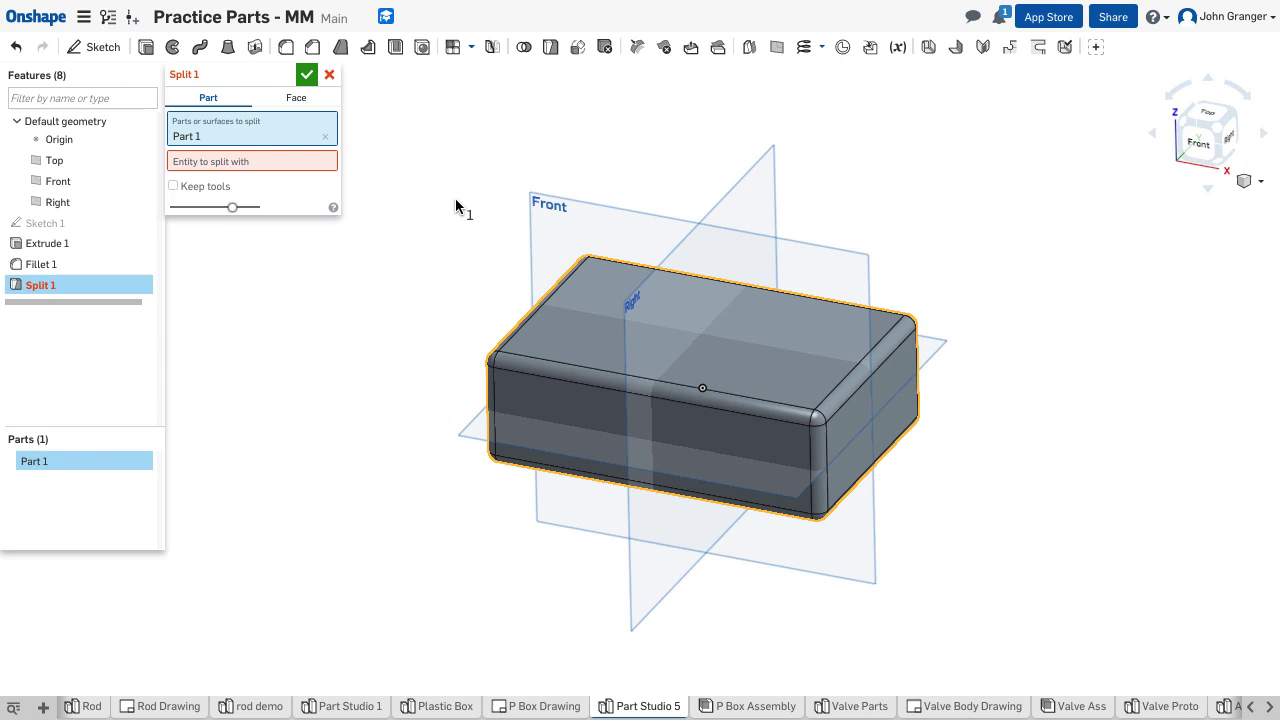
pyautogui.click(316, 167)
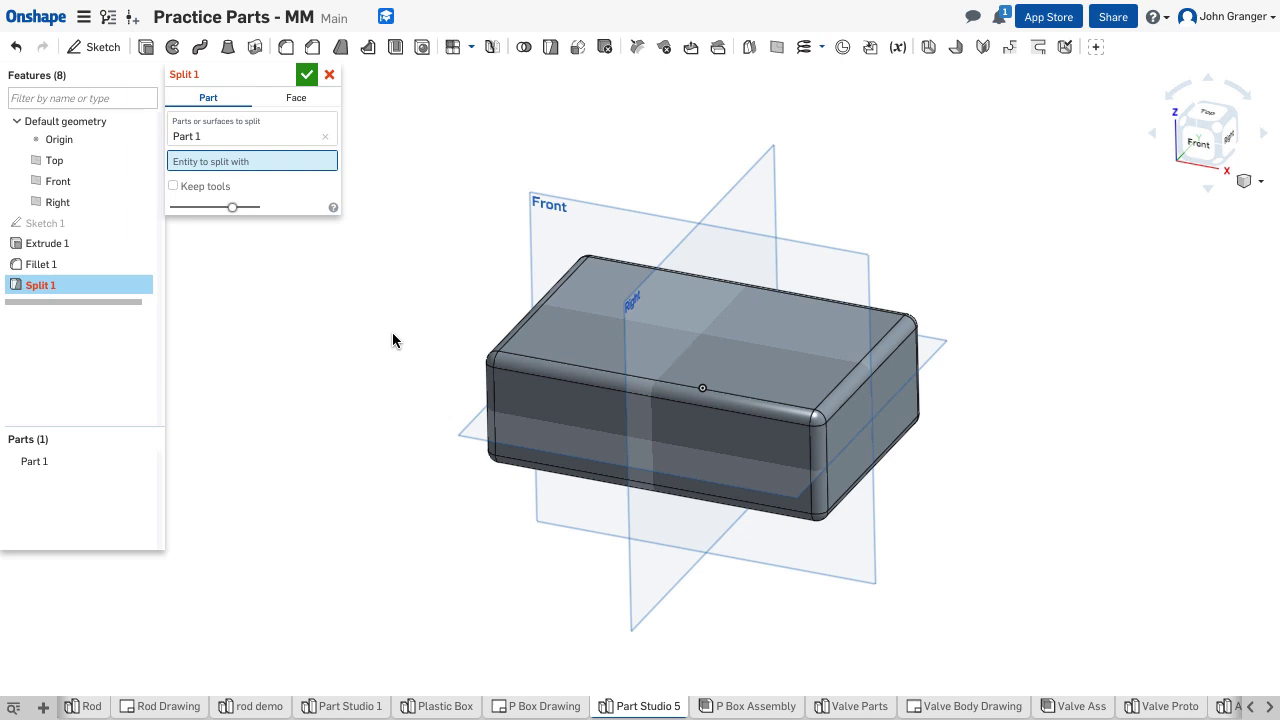
pyautogui.click(468, 434)
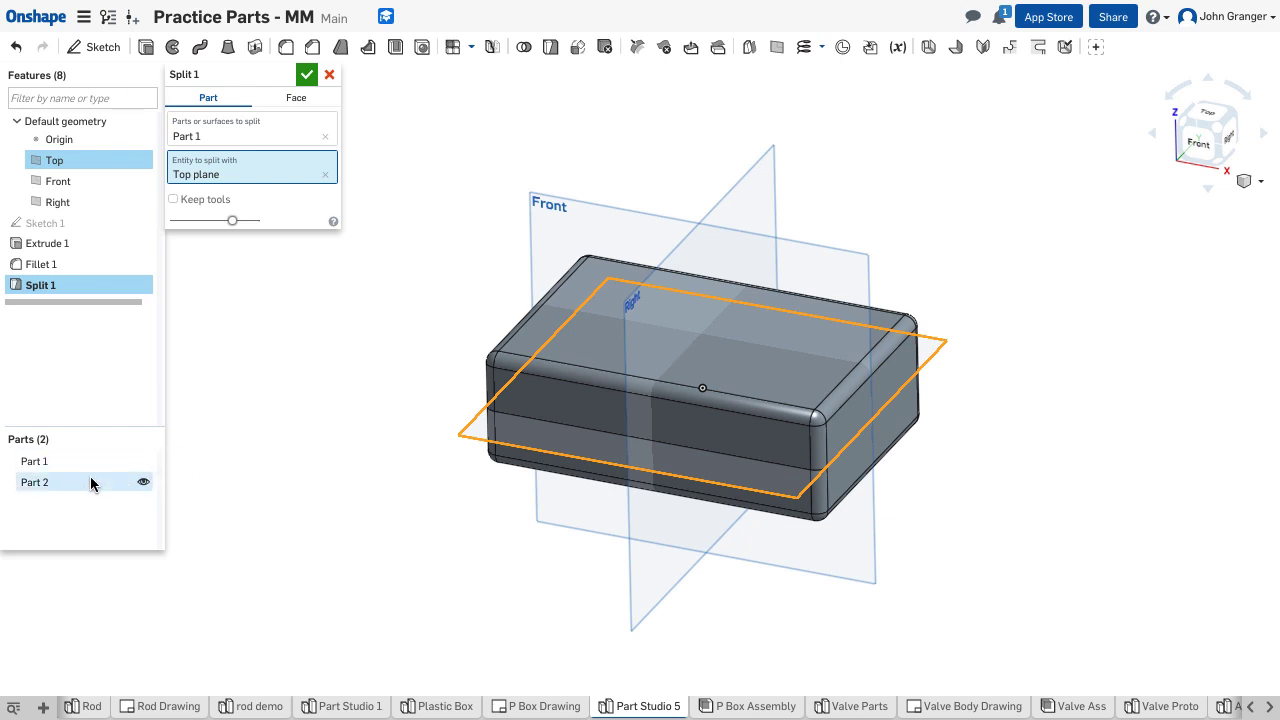
pyautogui.click(307, 75)
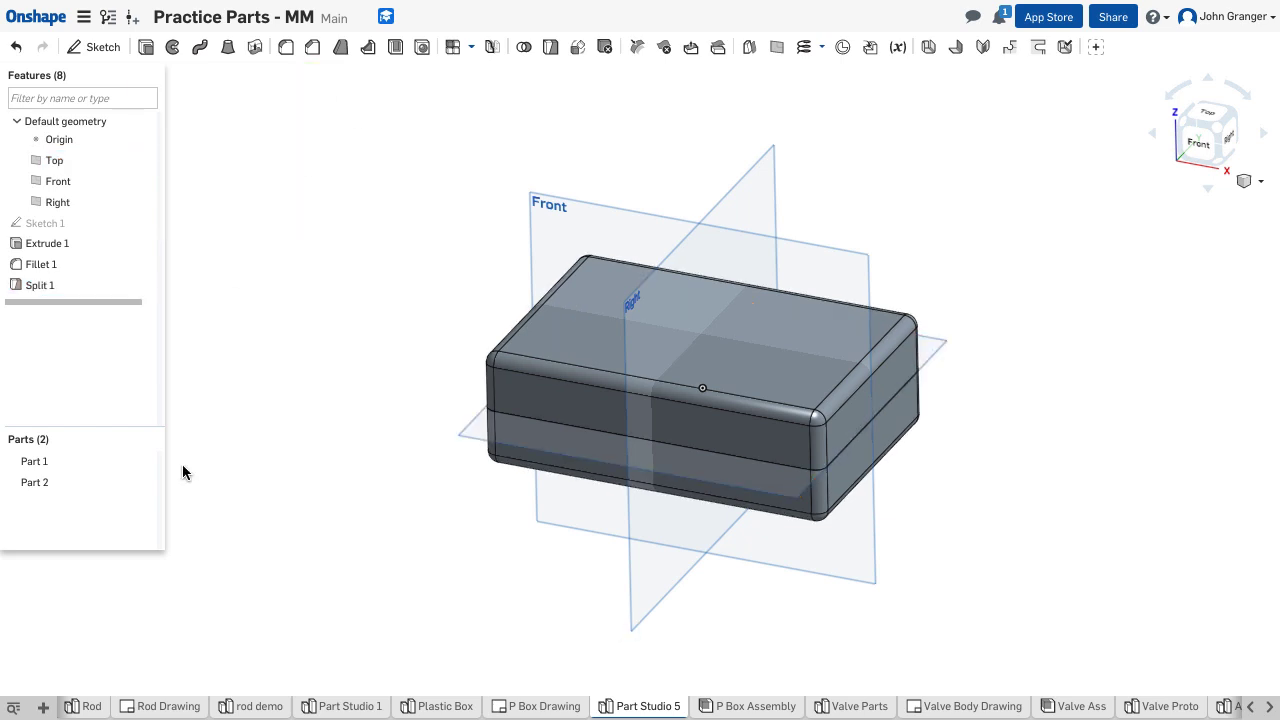
pyautogui.click(143, 462)
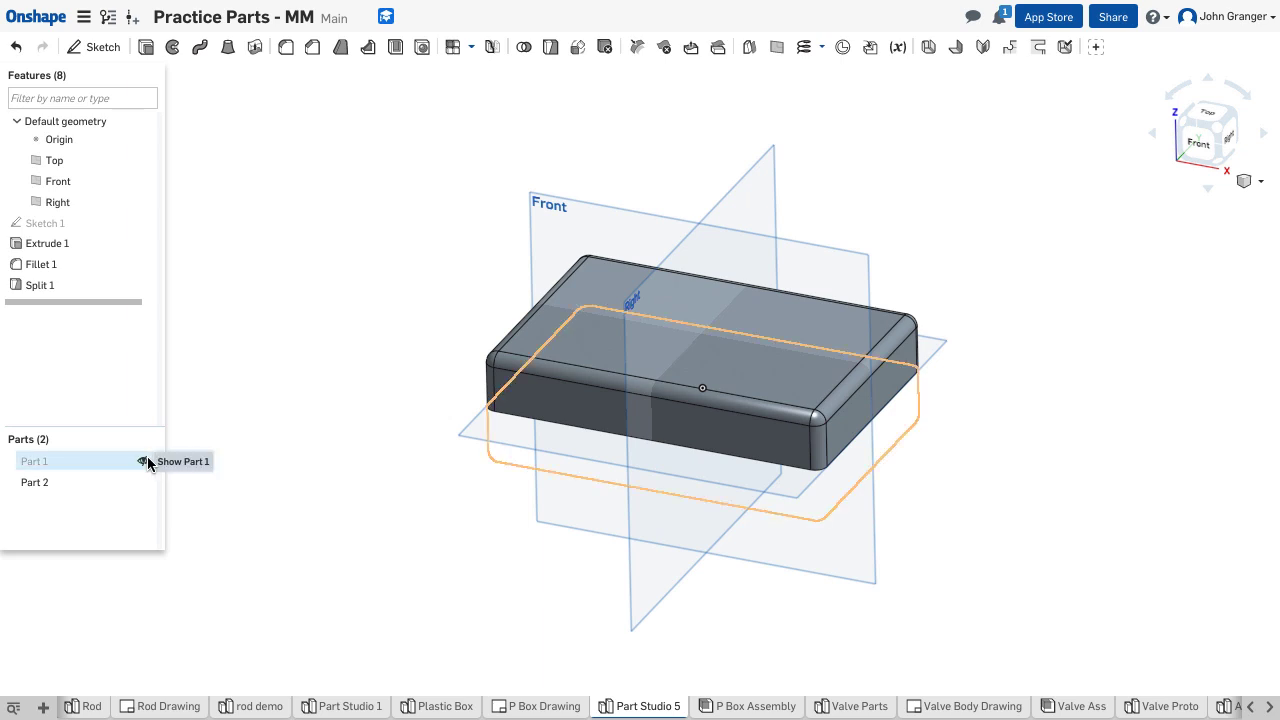
pyautogui.click(144, 462)
pyautogui.click(144, 482)
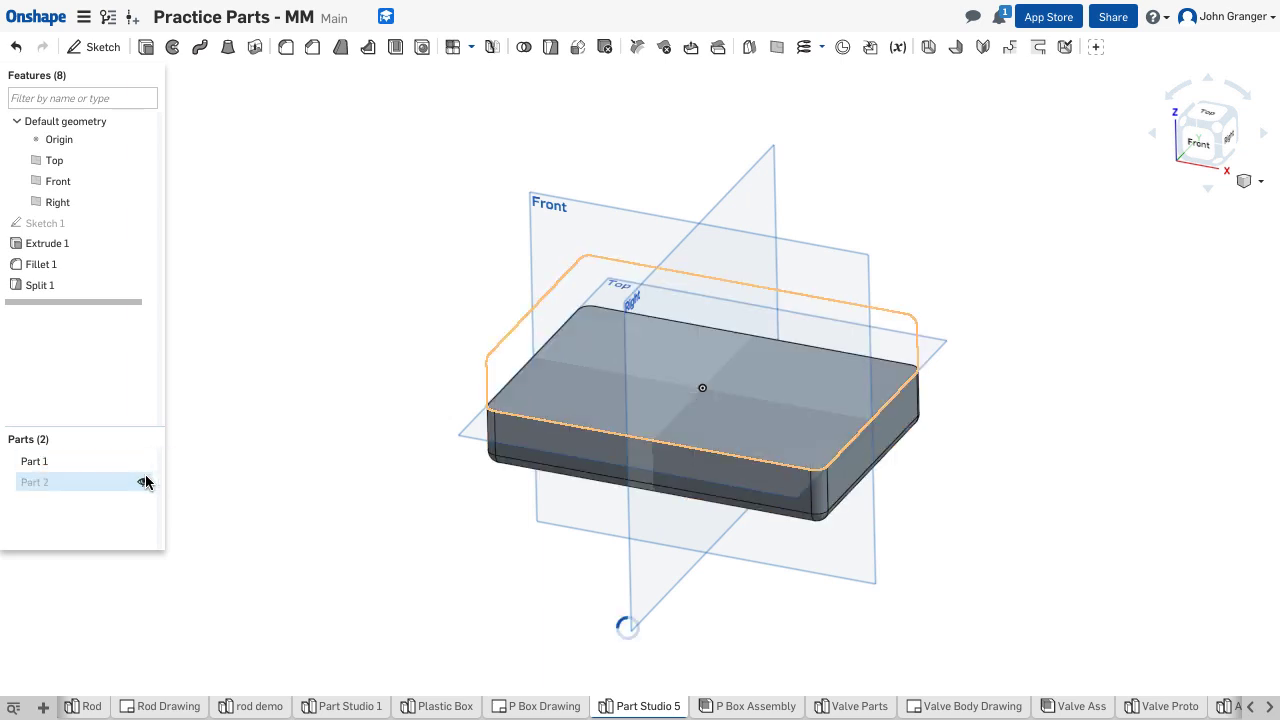
pyautogui.click(144, 482)
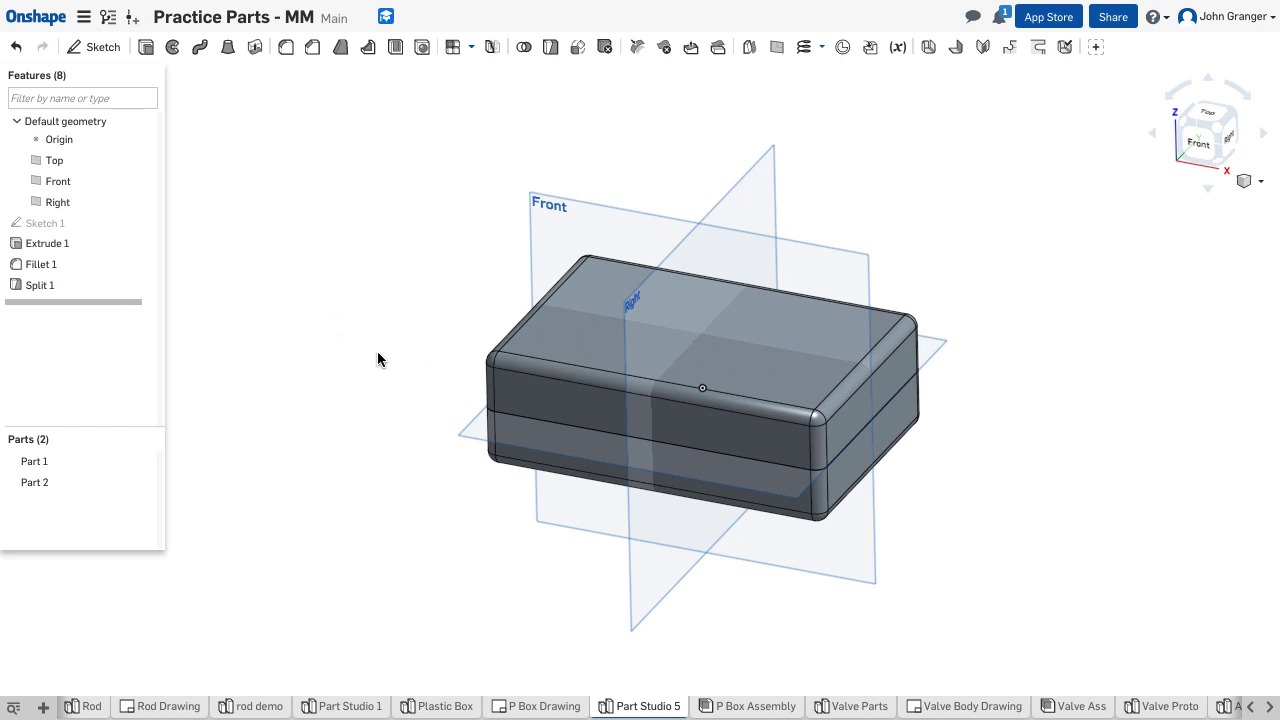
# Hide Part 2 and shell Part 1 at 2.5 mm, removing its top face
pyautogui.click(142, 483)
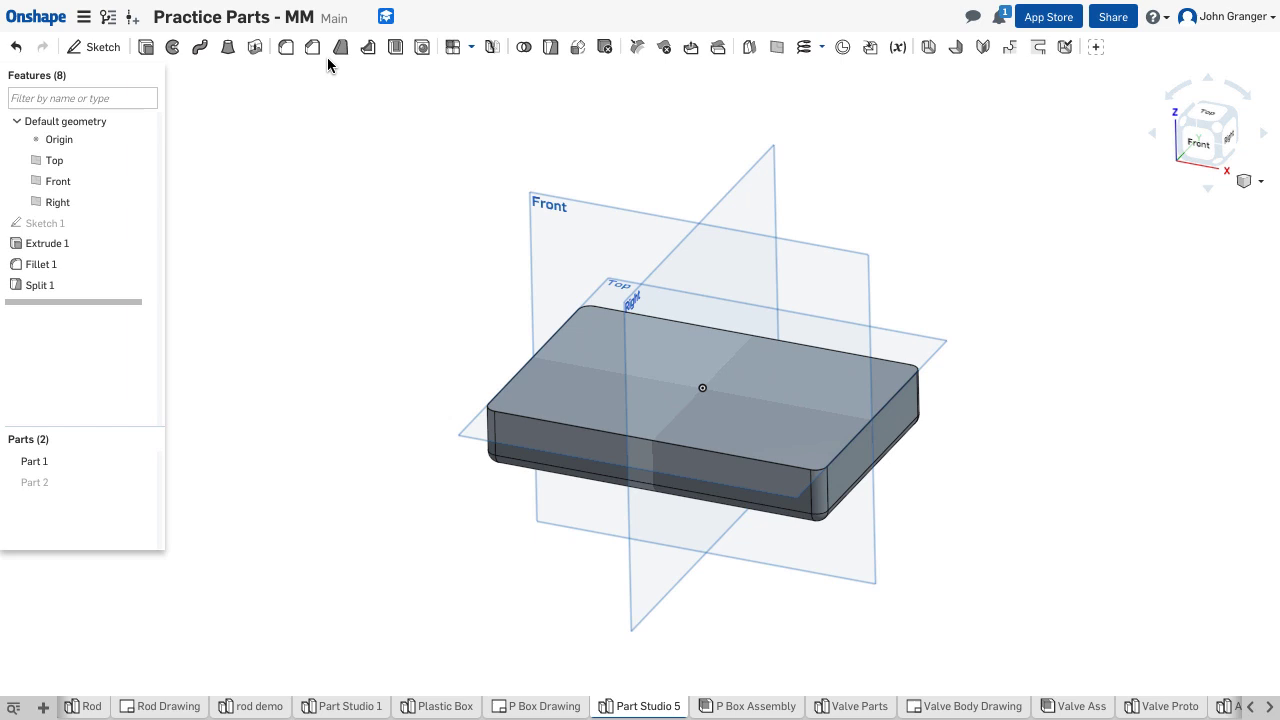
pyautogui.click(397, 50)
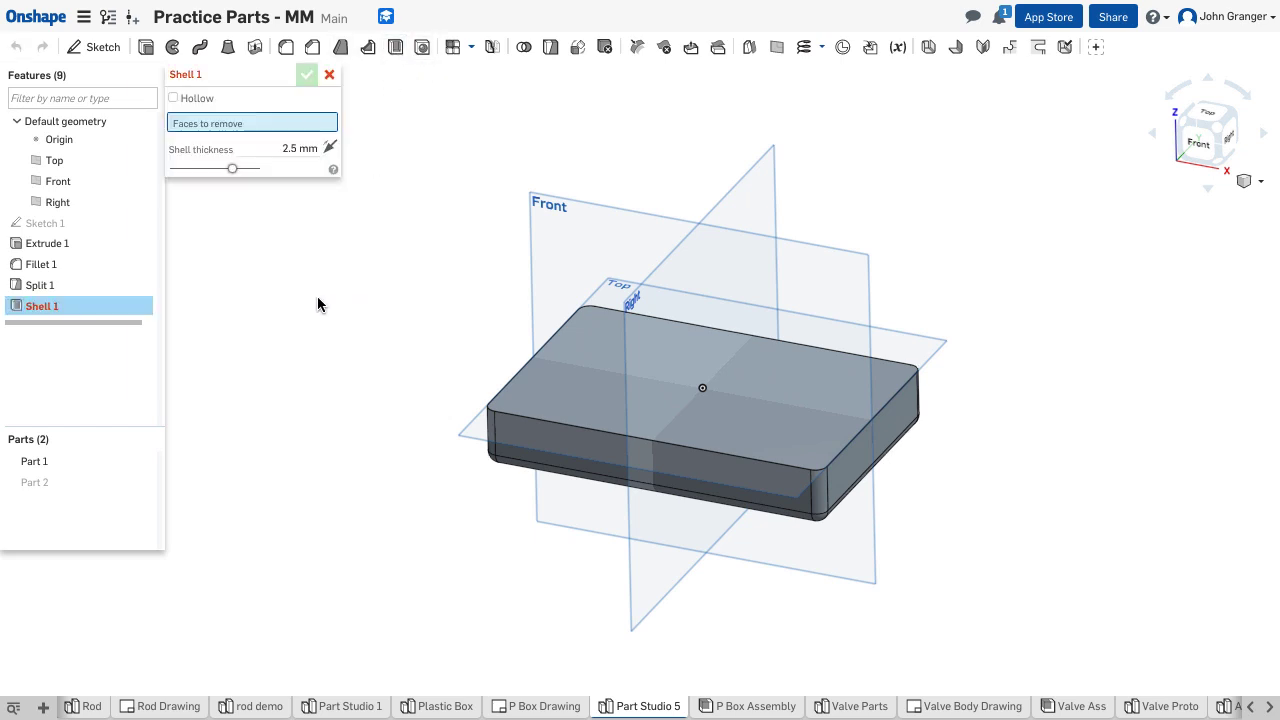
pyautogui.click(615, 365)
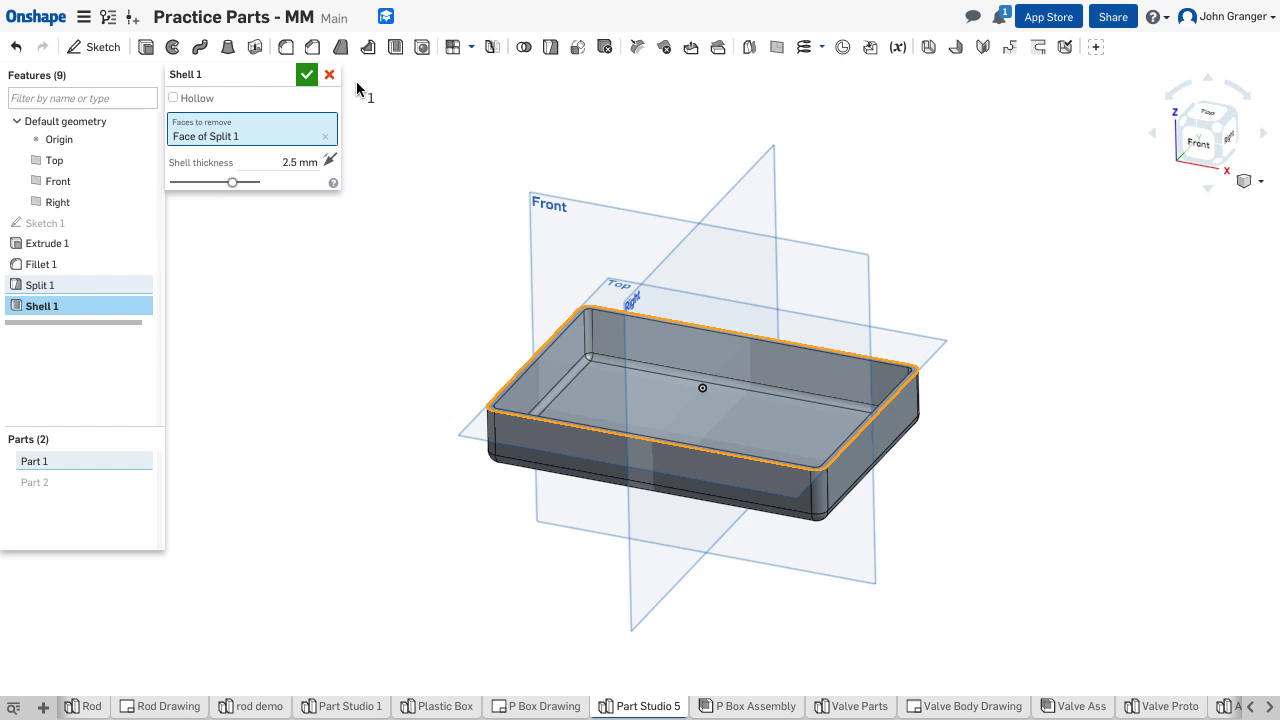
pyautogui.click(306, 74)
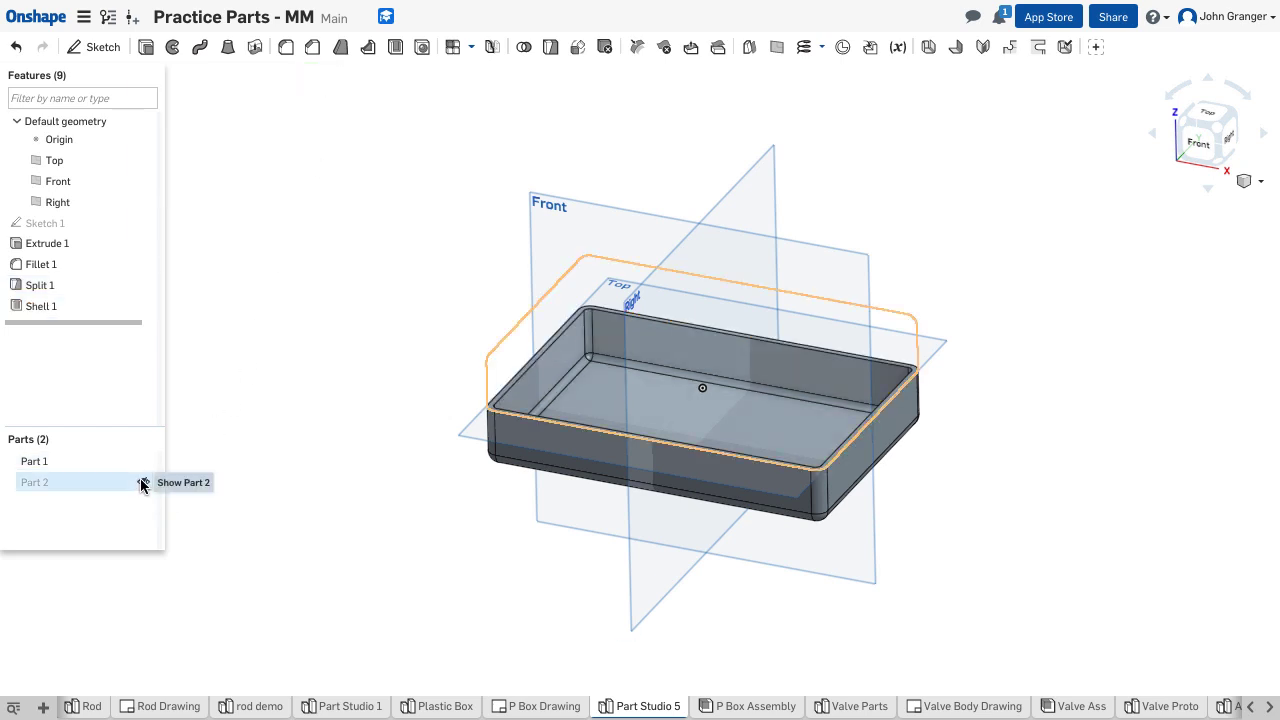
# Show Part 2, hide Part 1, and shell Part 2 at 2.5 mm through its split face
pyautogui.click(143, 483)
pyautogui.click(144, 462)
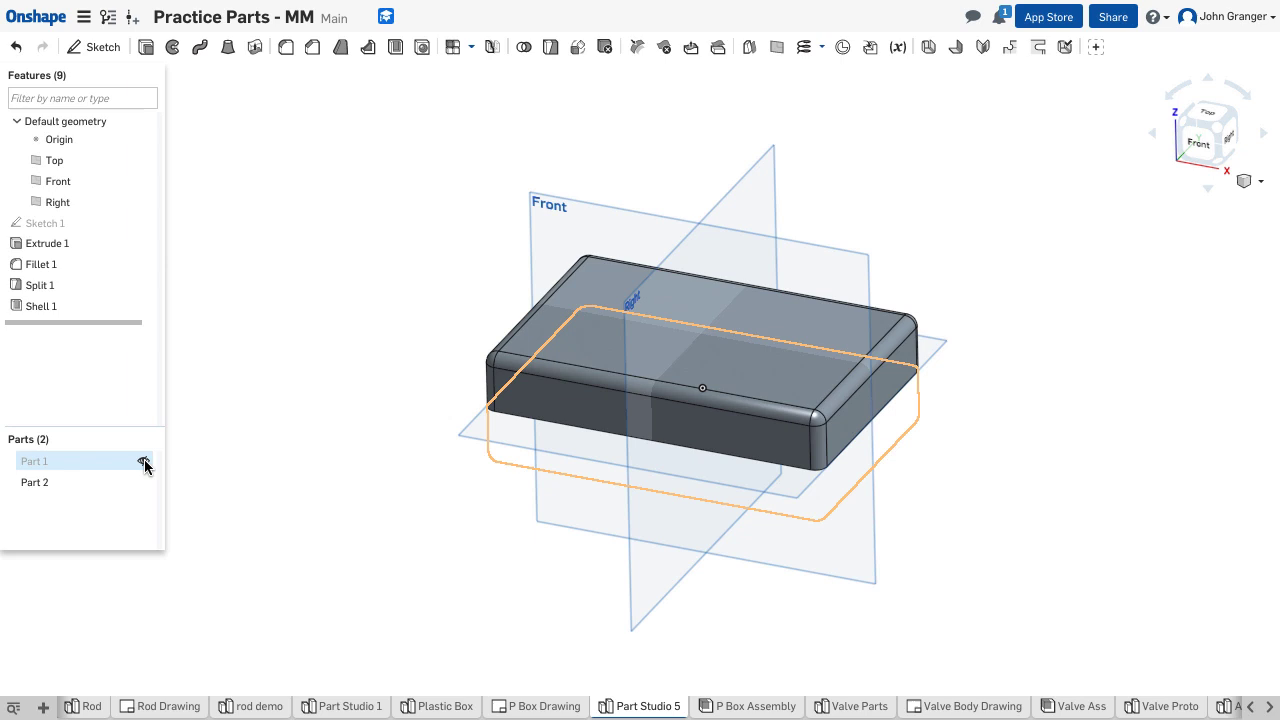
pyautogui.moveTo(389, 308); pyautogui.dragTo(426, 295, button='right')
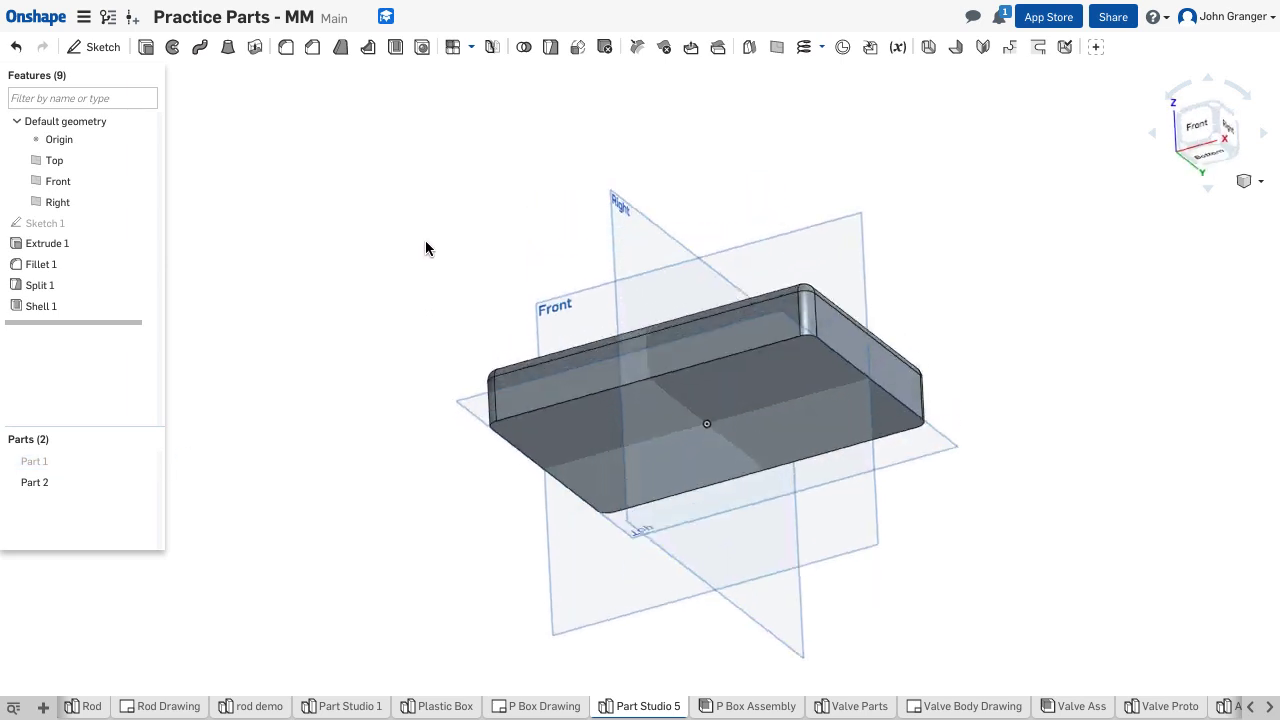
pyautogui.moveTo(425, 248); pyautogui.dragTo(426, 203, button='right')
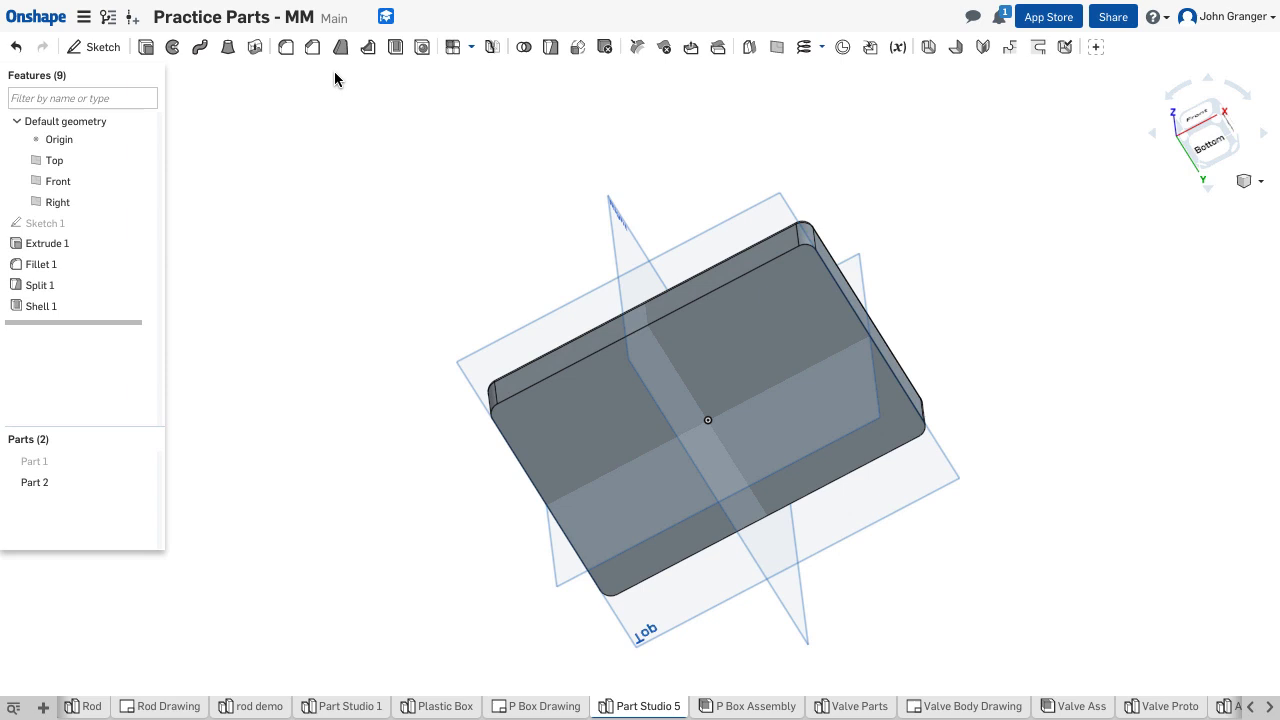
pyautogui.click(396, 47)
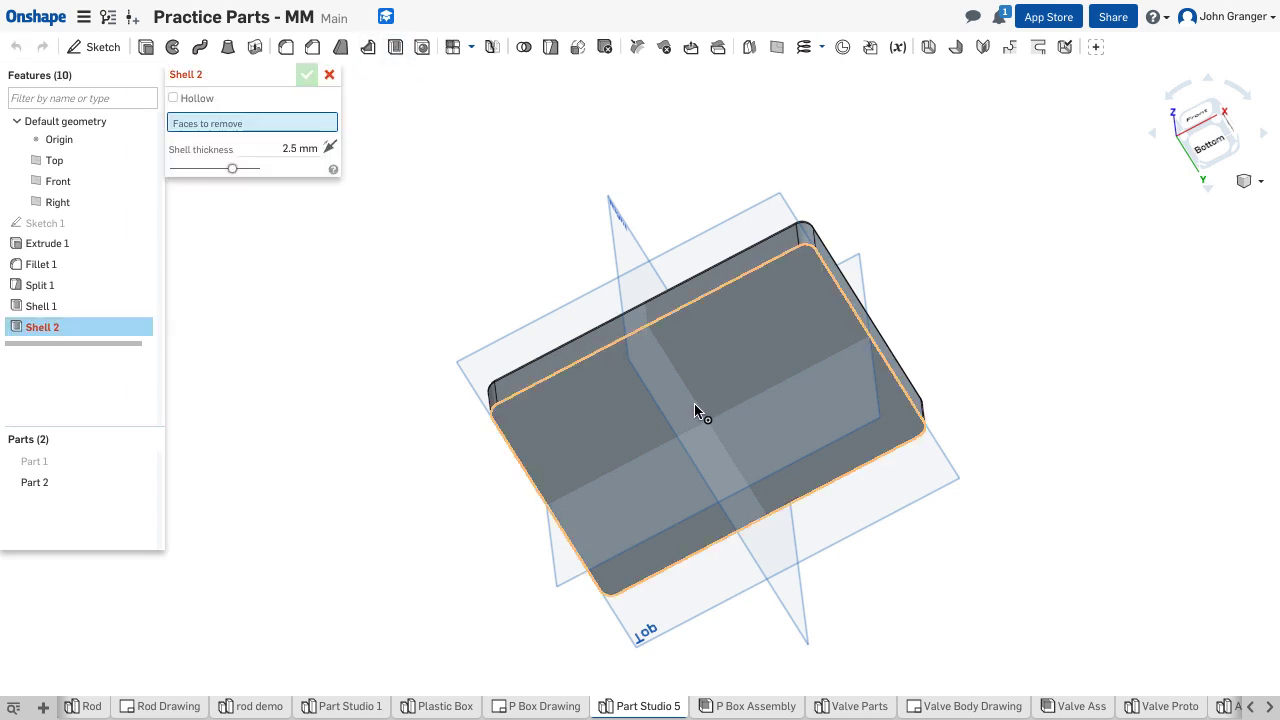
pyautogui.click(696, 411)
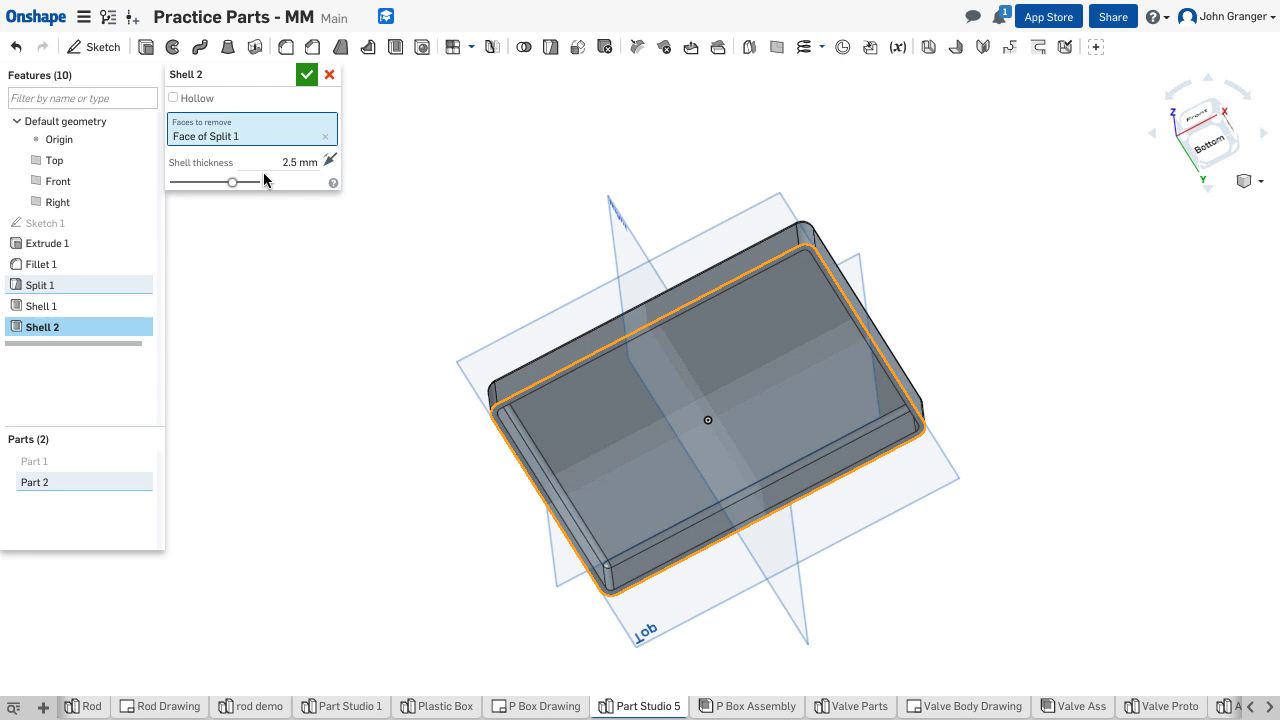
pyautogui.click(306, 75)
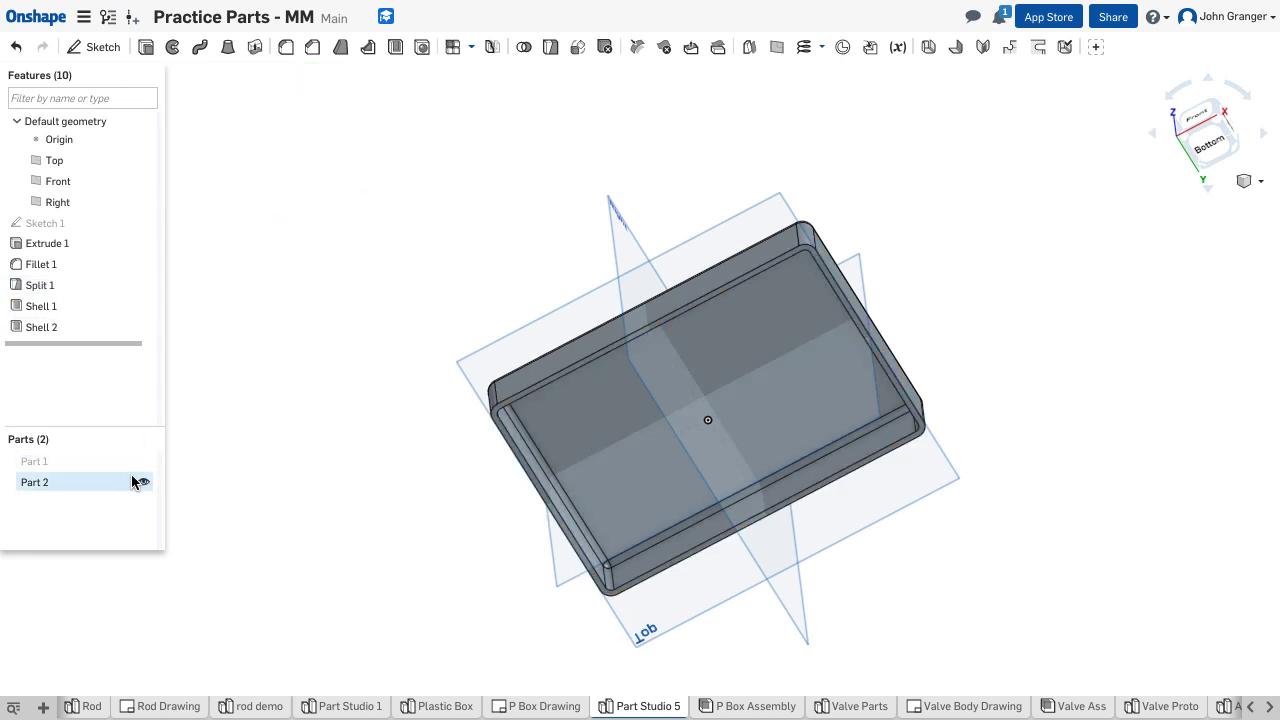
# Show Part 1 and apply a section view through the Right plane, viewed normal and zoomed in
pyautogui.hotkey('shift', '1')
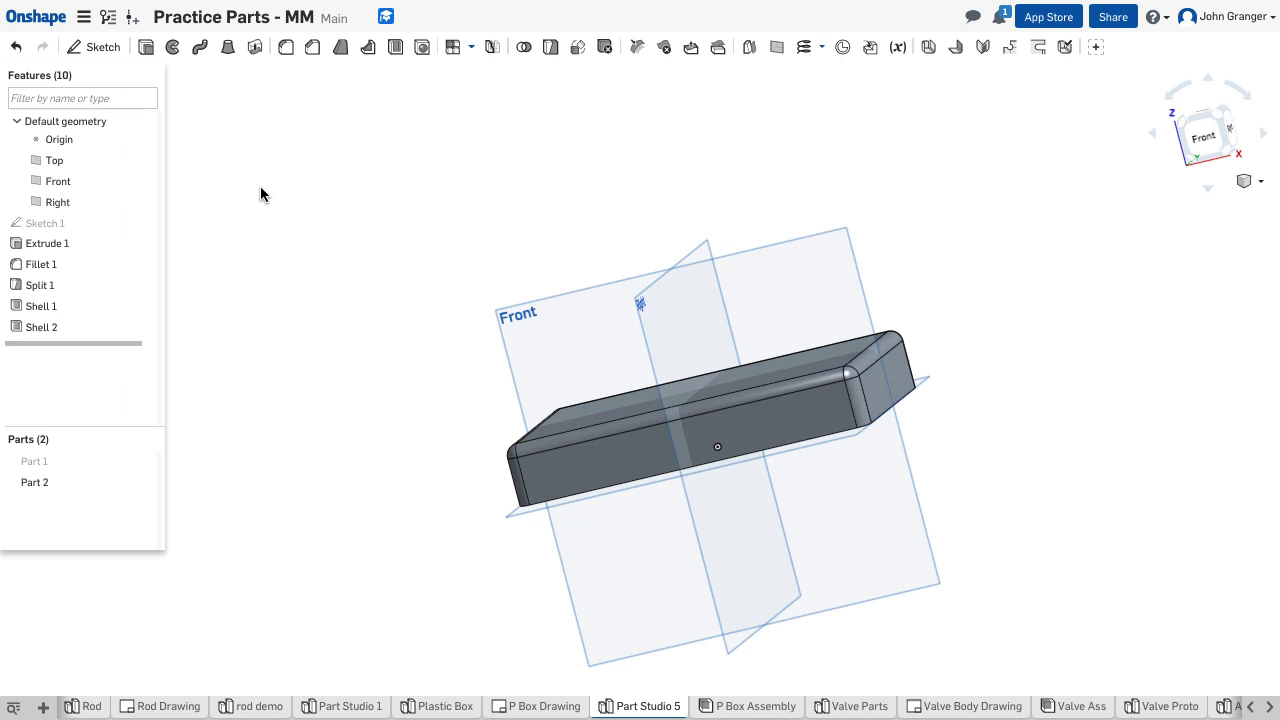
pyautogui.click(145, 459)
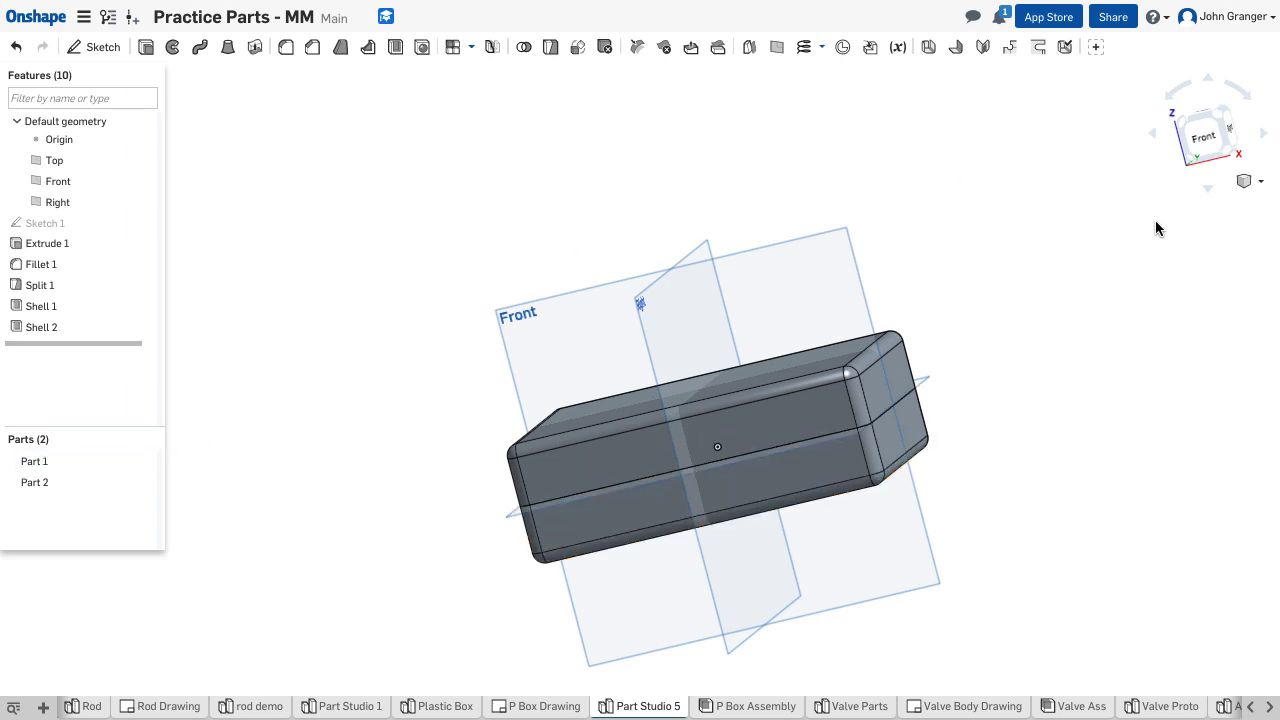
pyautogui.click(1261, 181)
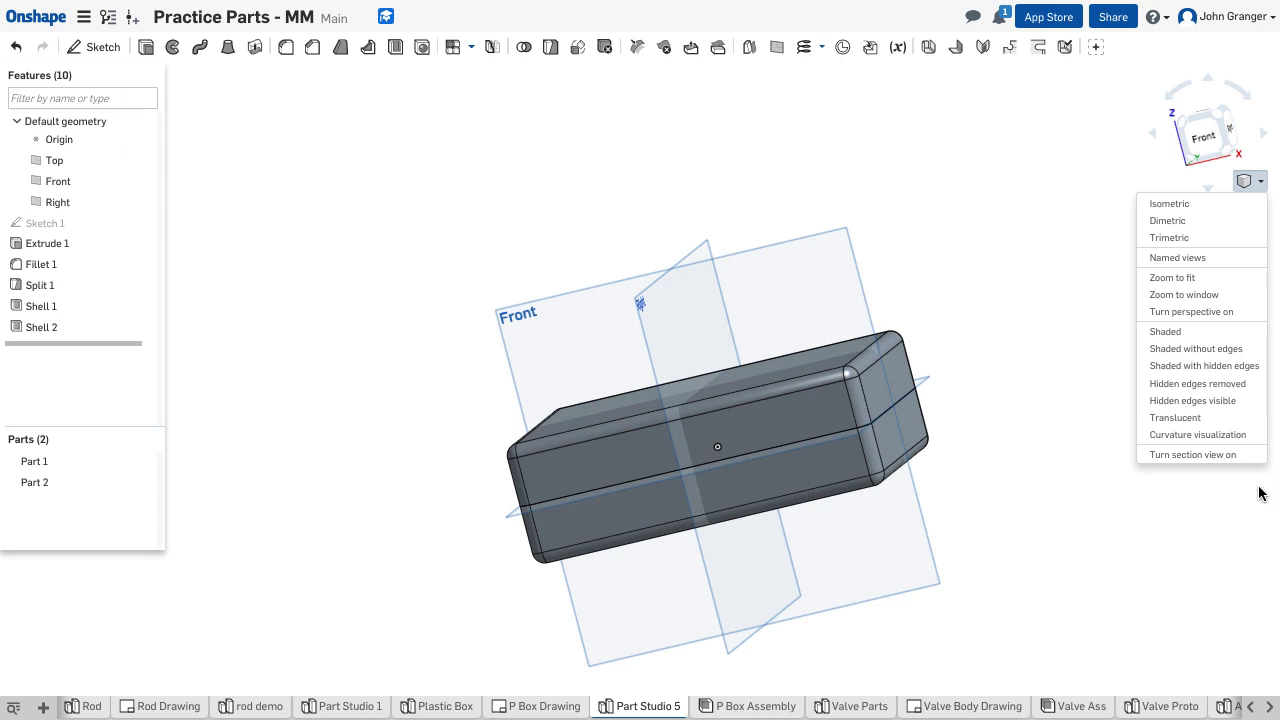
pyautogui.click(1242, 456)
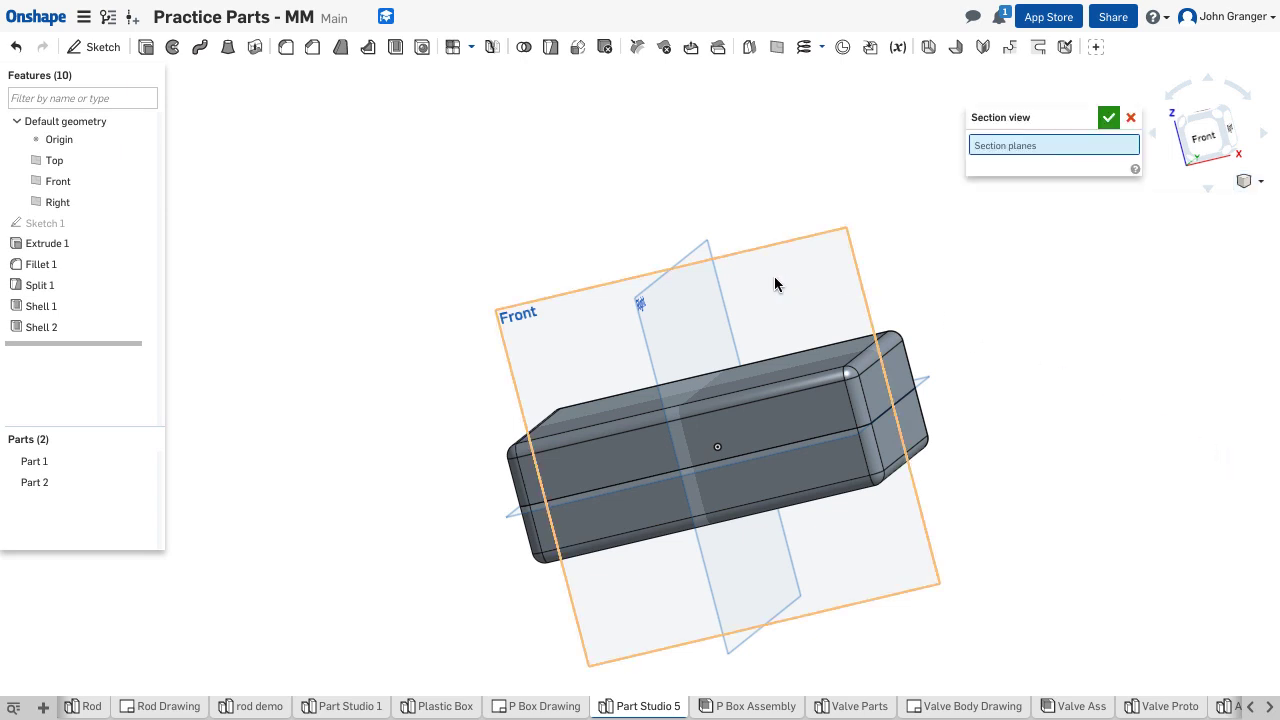
pyautogui.moveTo(1098, 211); pyautogui.dragTo(997, 231, button='right')
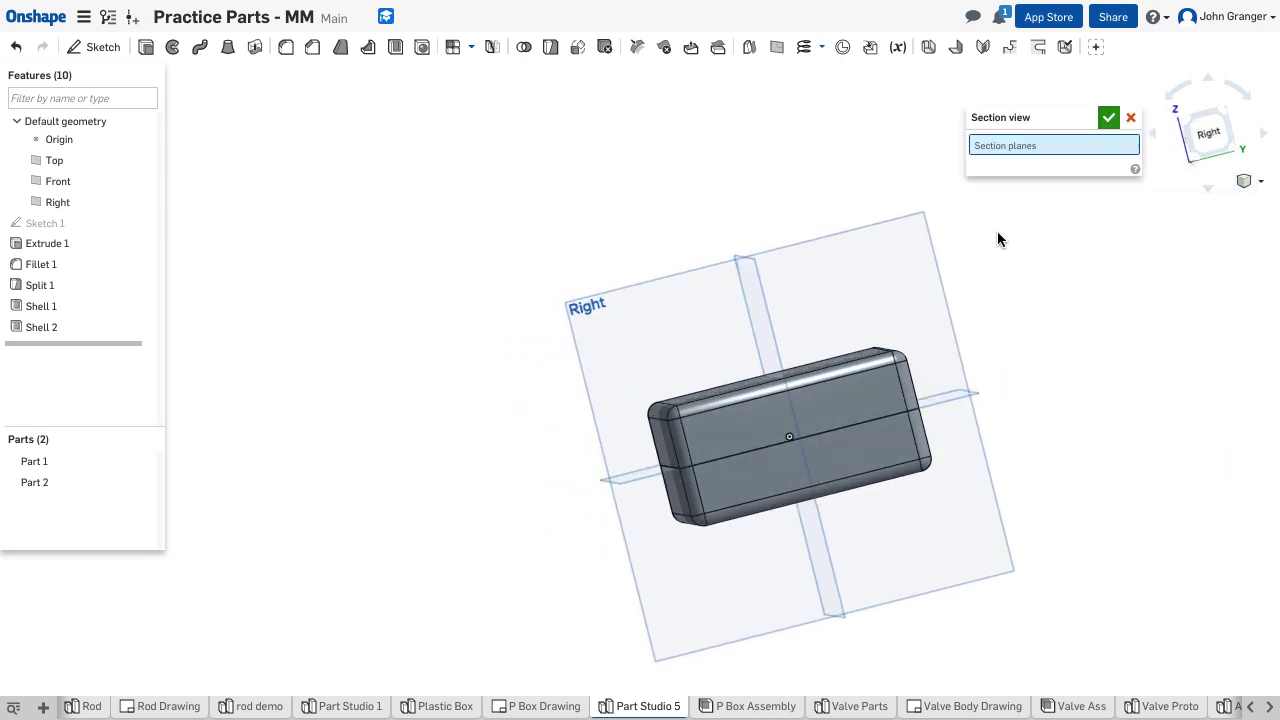
pyautogui.click(637, 319)
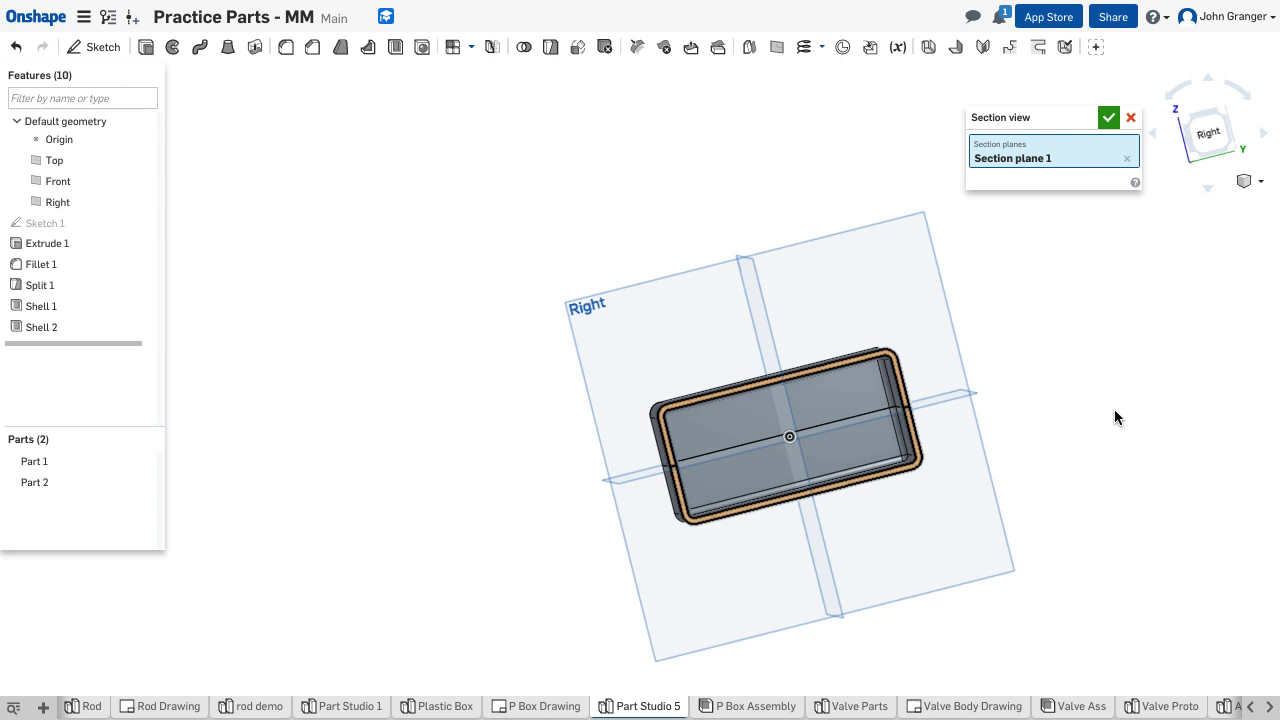
pyautogui.press('n')
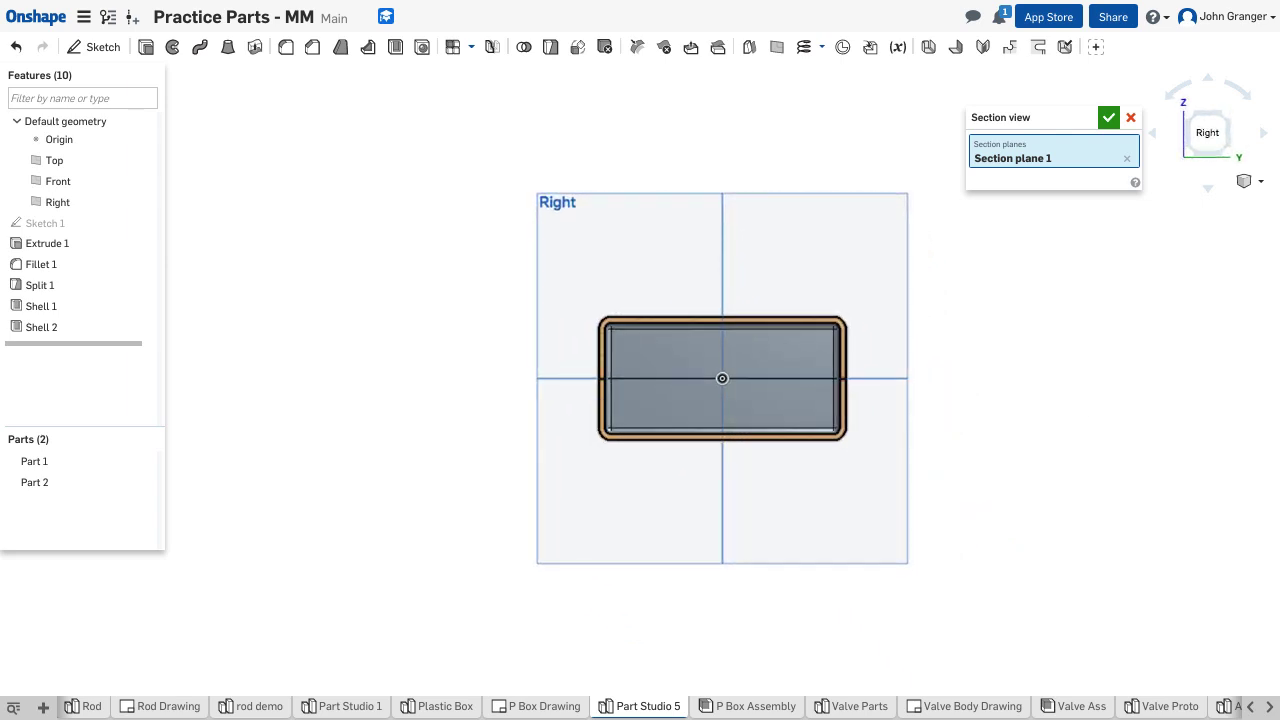
pyautogui.scroll(4, 1050, 400)
pyautogui.moveTo(800, 417); pyautogui.dragTo(953, 415, button='middle')
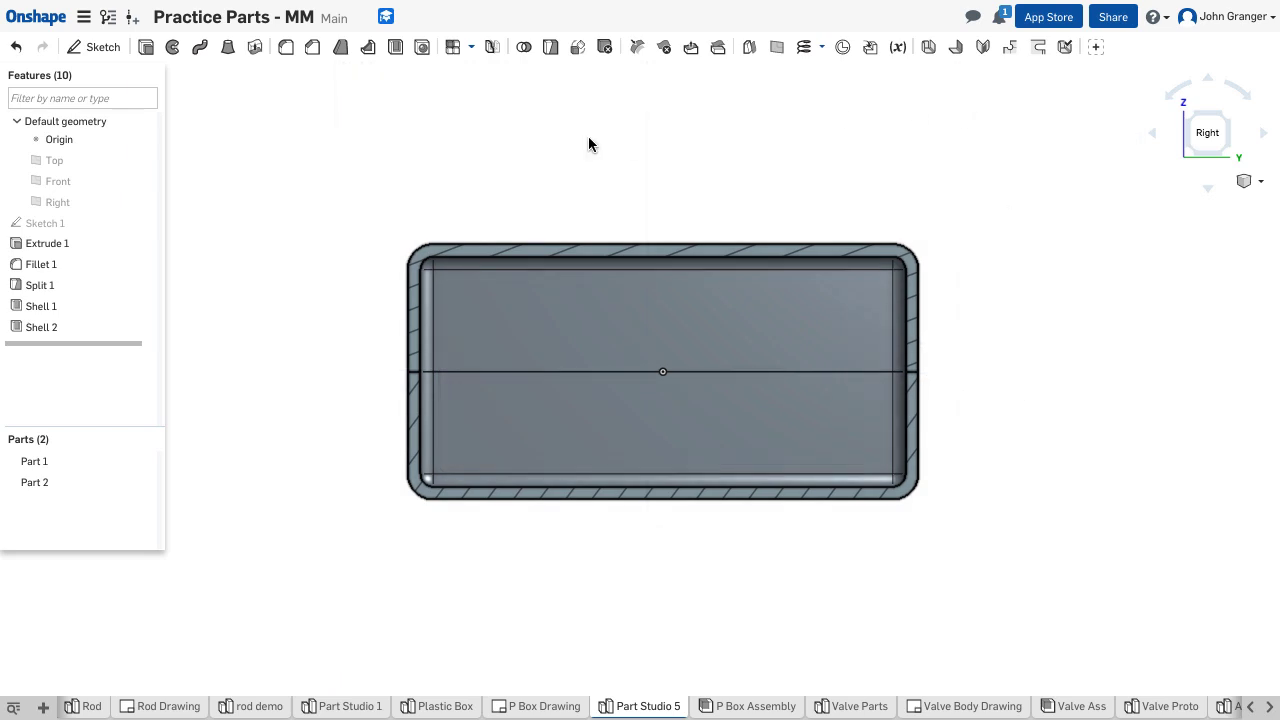
# Start Sketch 2 on the Right plane and enable projecting existing edges
pyautogui.click(97, 47)
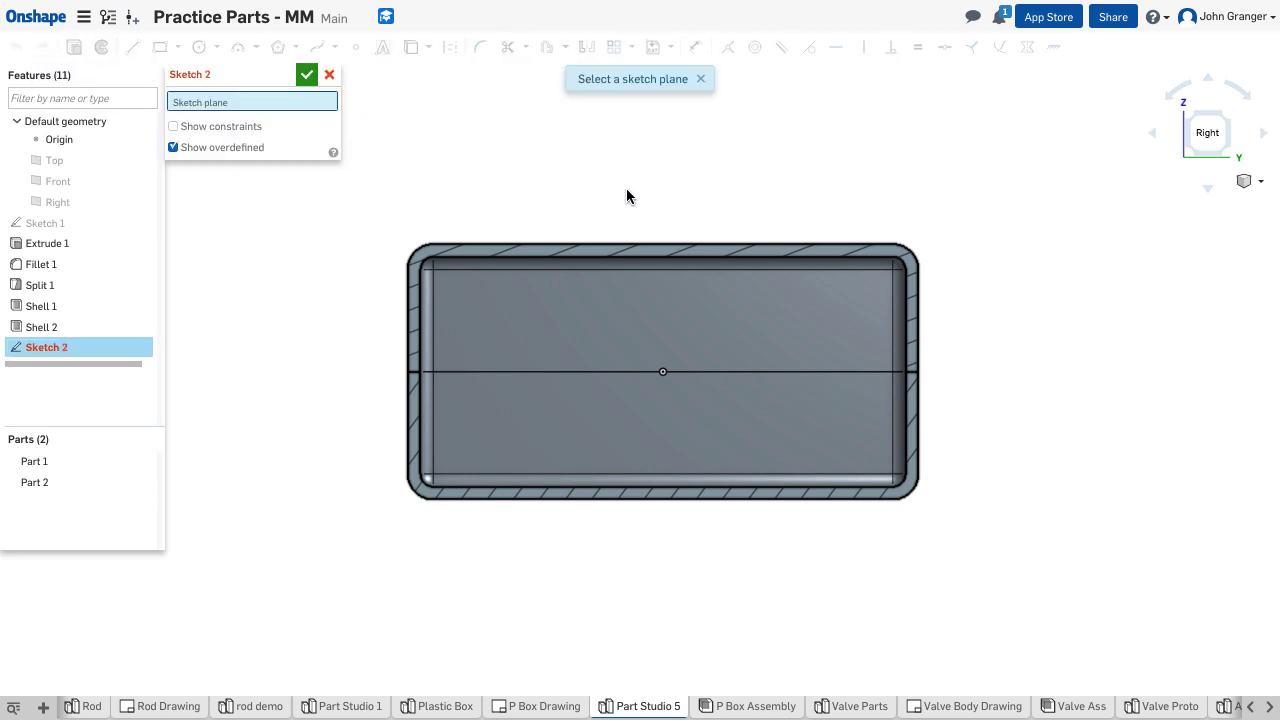
pyautogui.click(75, 203)
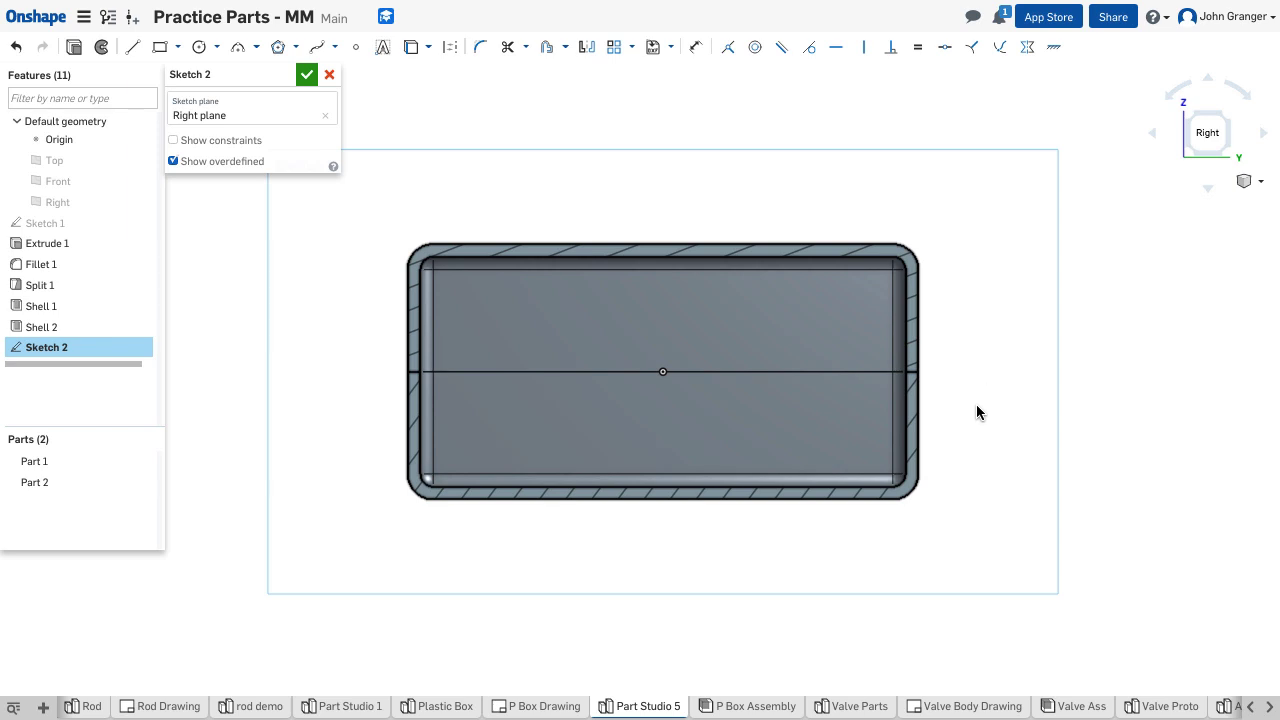
pyautogui.scroll(-5, 966, 381)
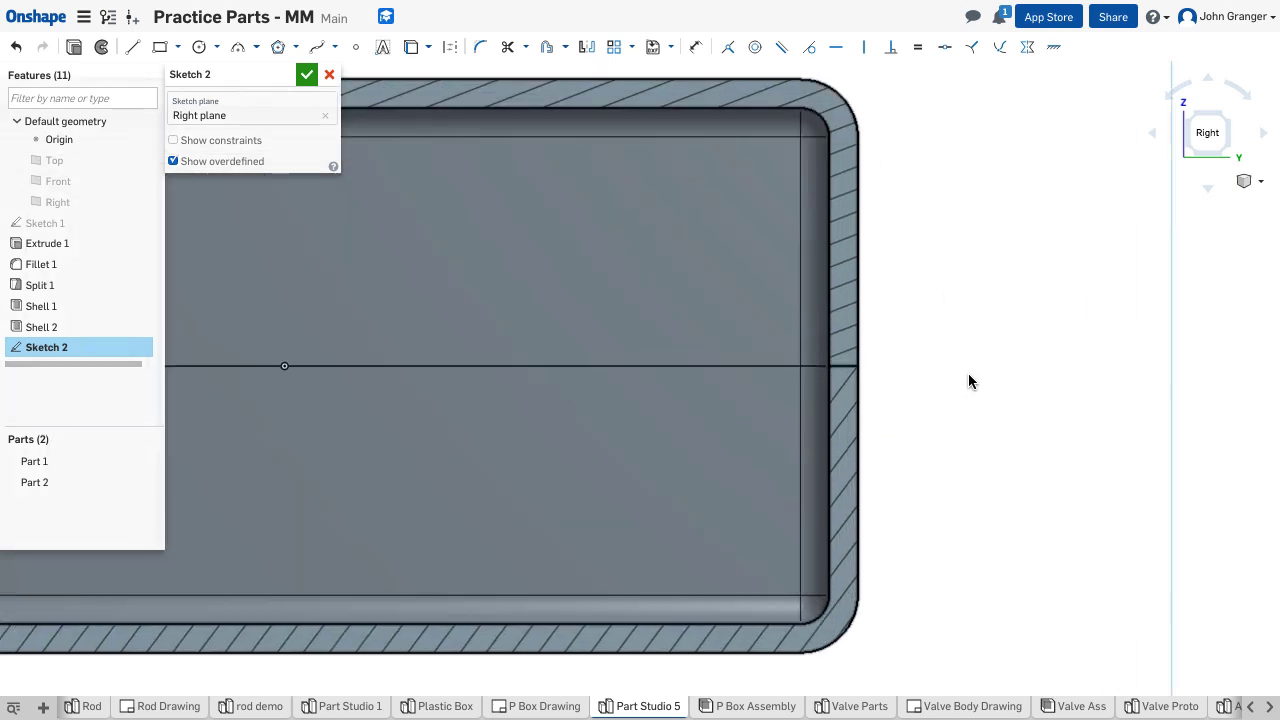
pyautogui.click(410, 47)
# Draw a corner rectangle at the split-line wall corner, 1.25 wide by 2.75 tall
pyautogui.click(175, 52)
pyautogui.click(178, 73)
pyautogui.scroll(3, 903, 402)
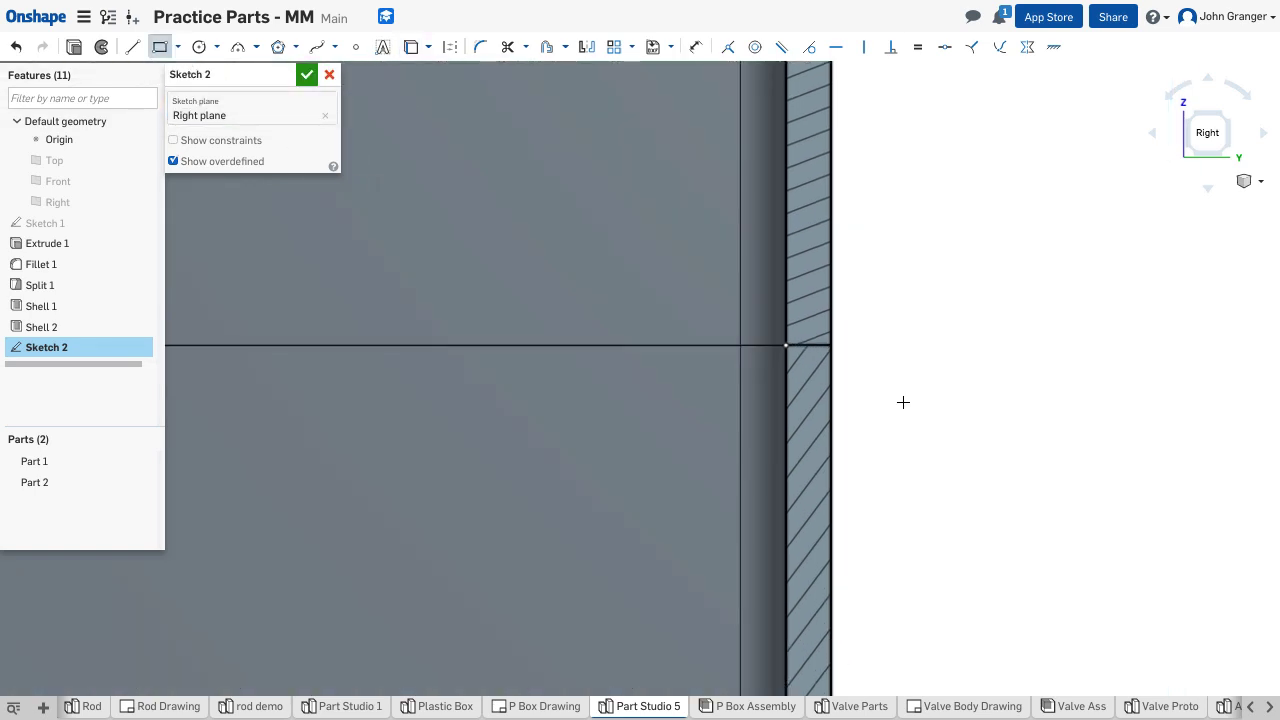
pyautogui.click(771, 340)
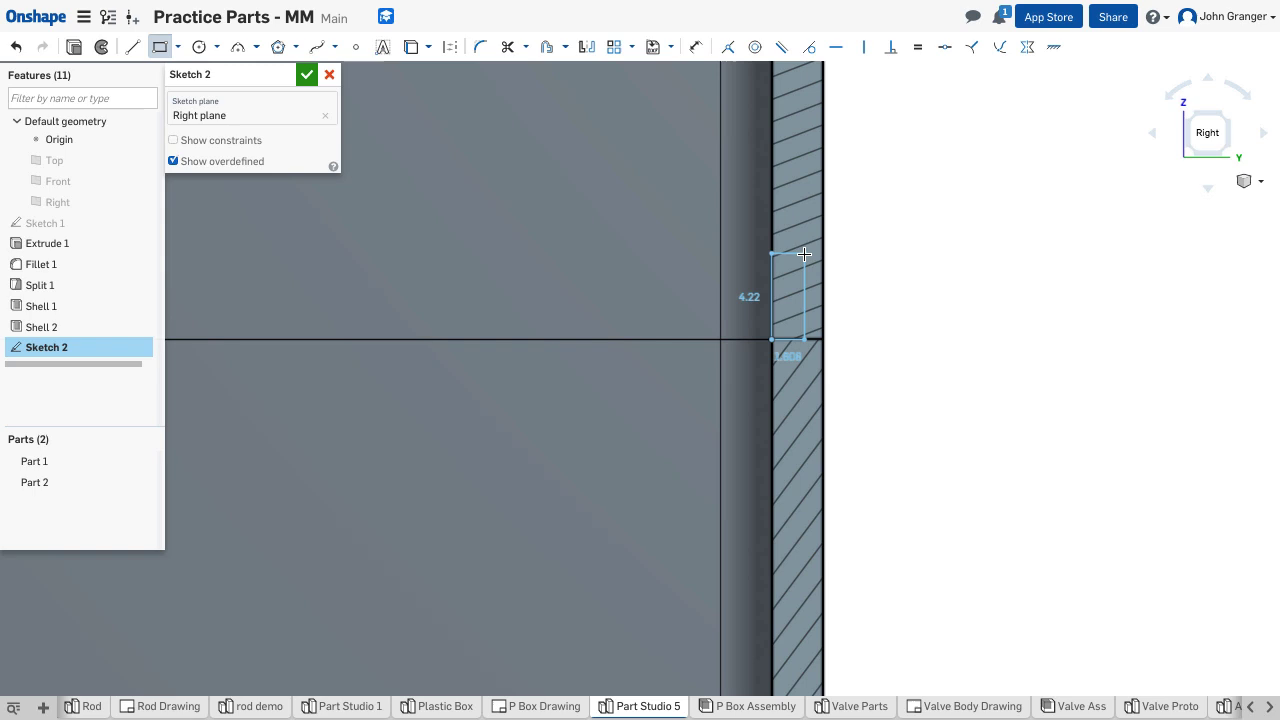
pyautogui.click(802, 253)
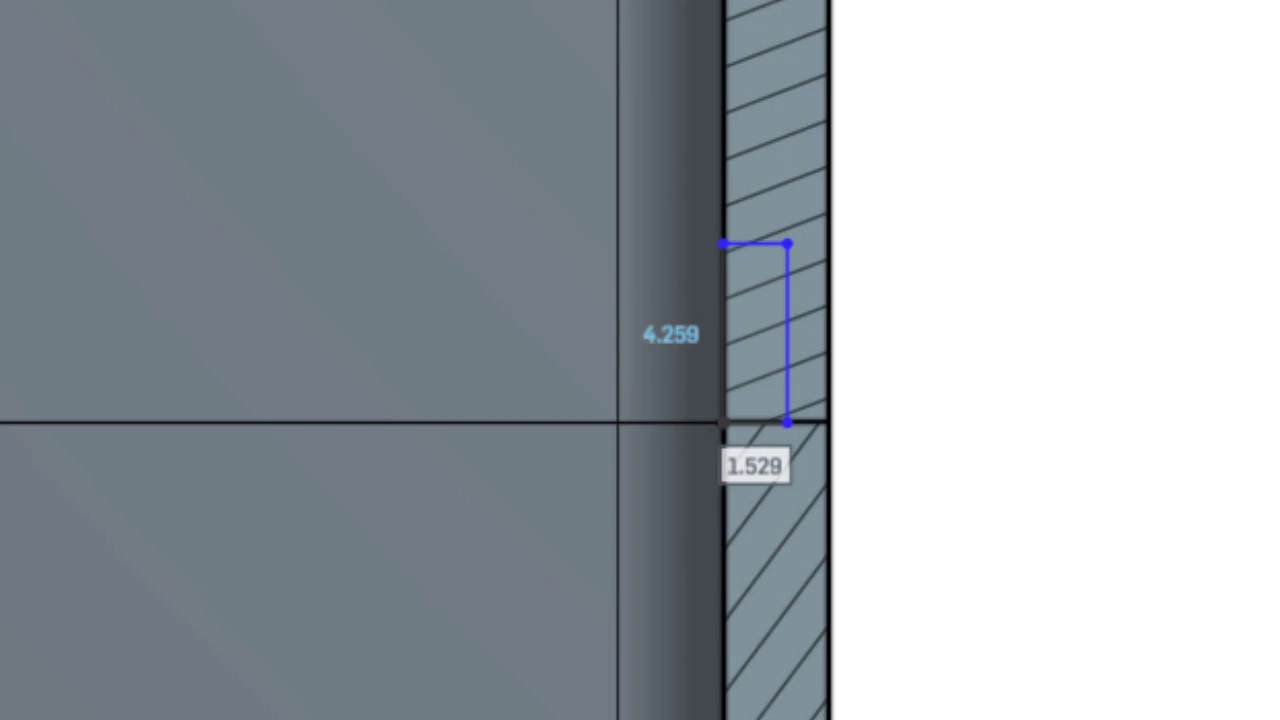
pyautogui.doubleClick(755, 466)
pyautogui.write('1')
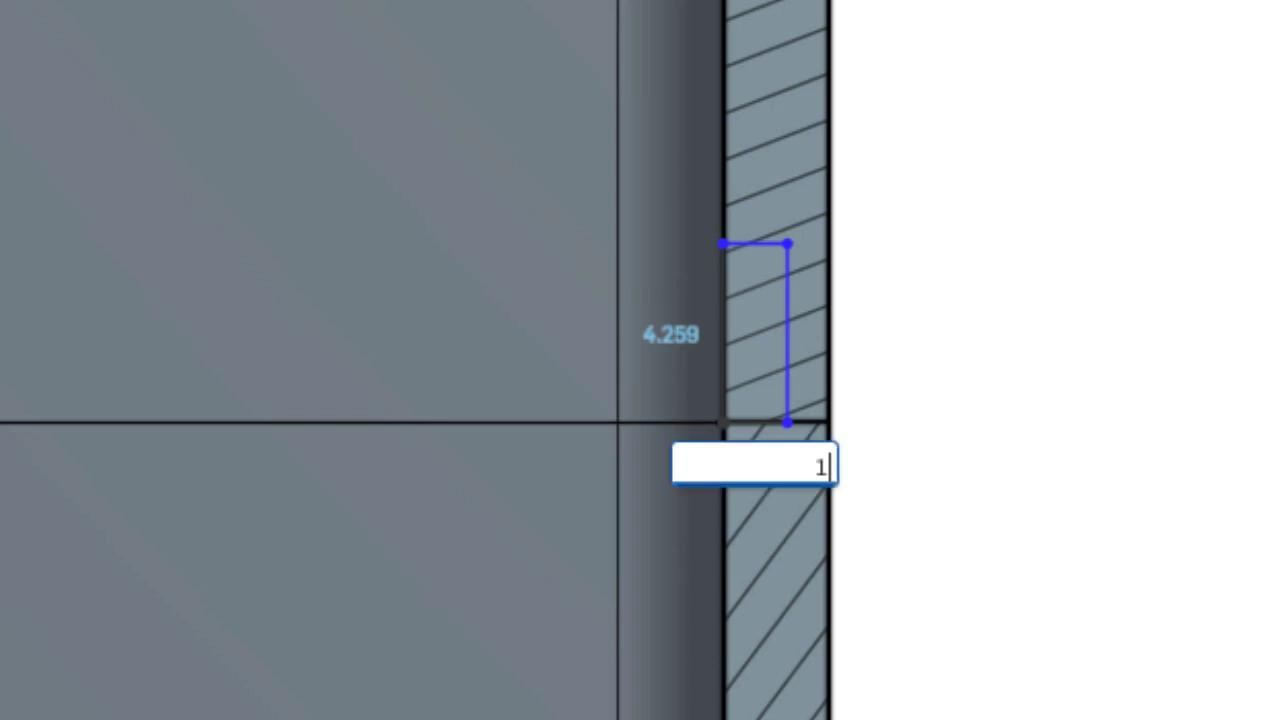
pyautogui.write('.25')
pyautogui.press('Return')
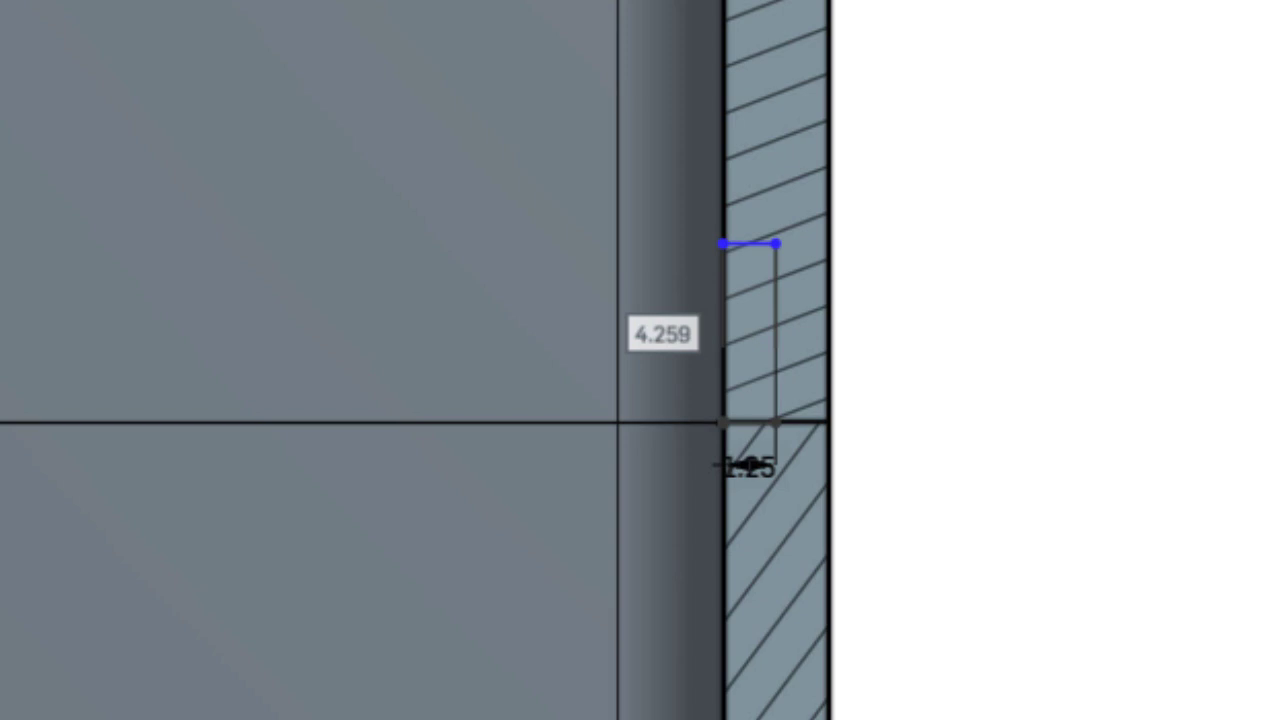
pyautogui.doubleClick(663, 334)
pyautogui.write('2.75')
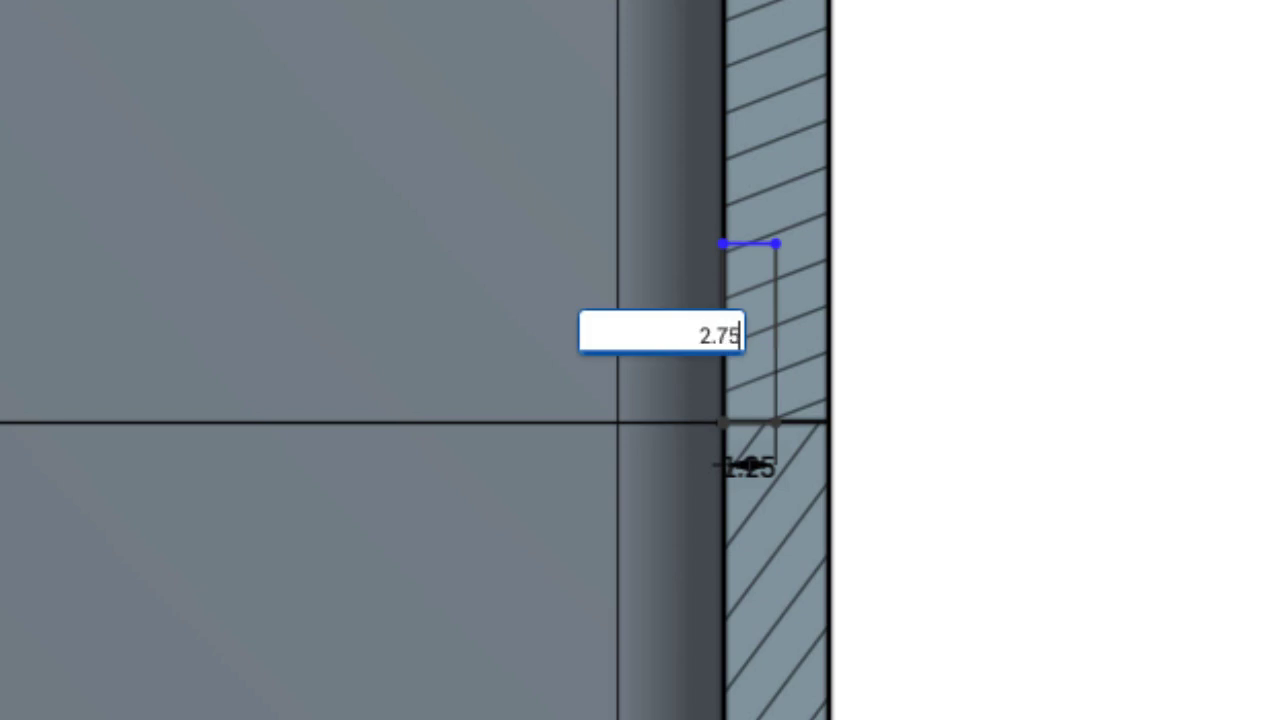
pyautogui.press('Return')
# Exit the rectangle tool and move the 2.75 and 1.25 dimension labels aside
pyautogui.rightClick(1091, 527)
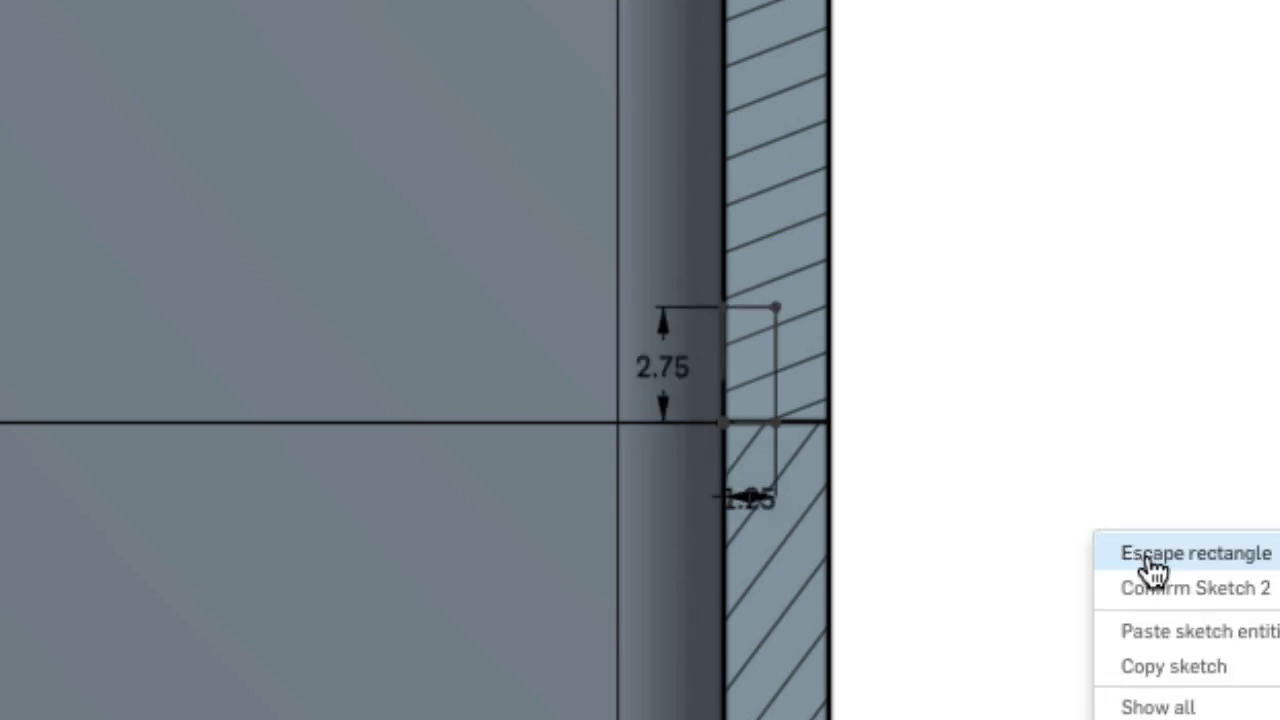
pyautogui.click(1147, 556)
pyautogui.moveTo(643, 371); pyautogui.dragTo(594, 386)
pyautogui.moveTo(725, 557); pyautogui.dragTo(565, 516)
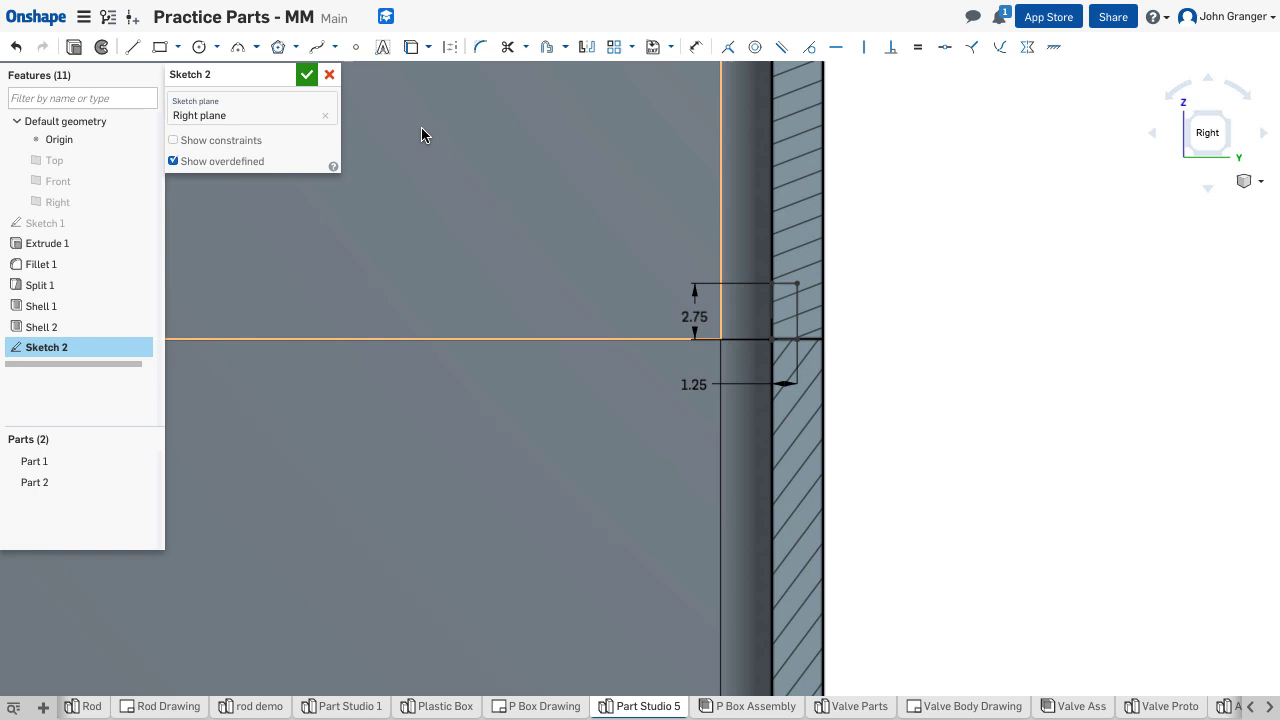
# Accept Sketch 2, turn the section view off, and switch to isometric
pyautogui.click(306, 76)
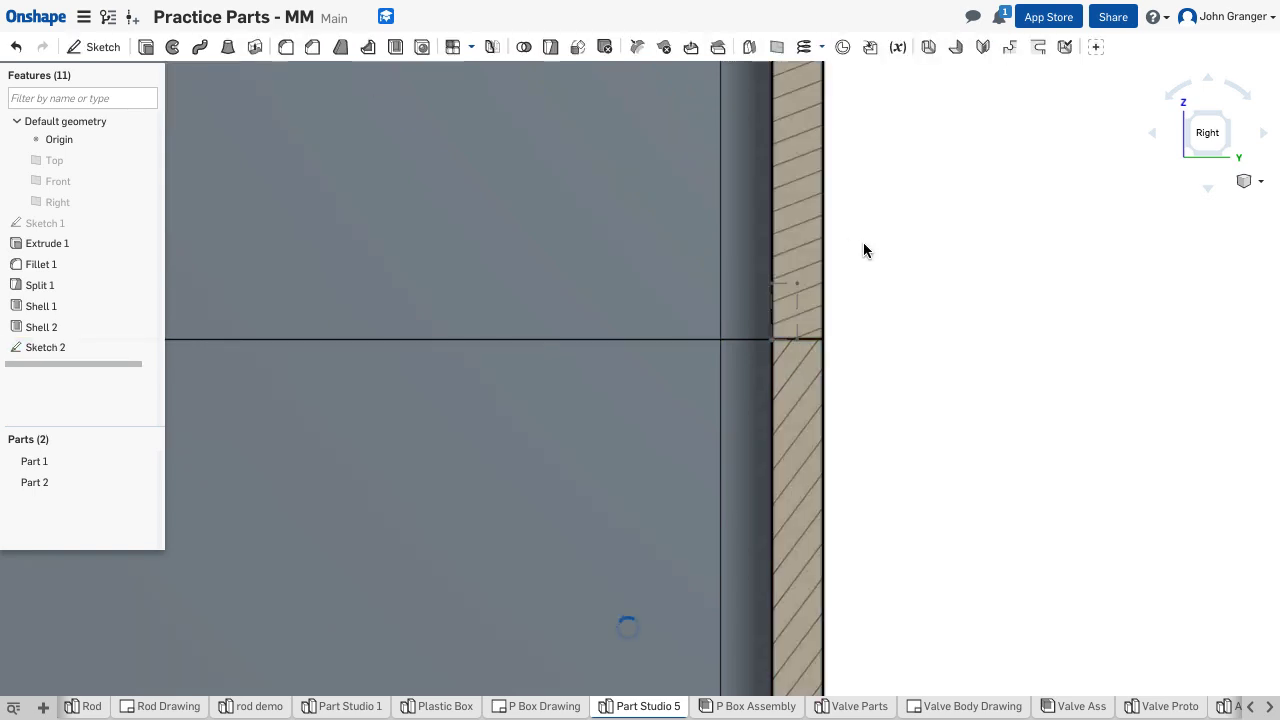
pyautogui.click(1260, 182)
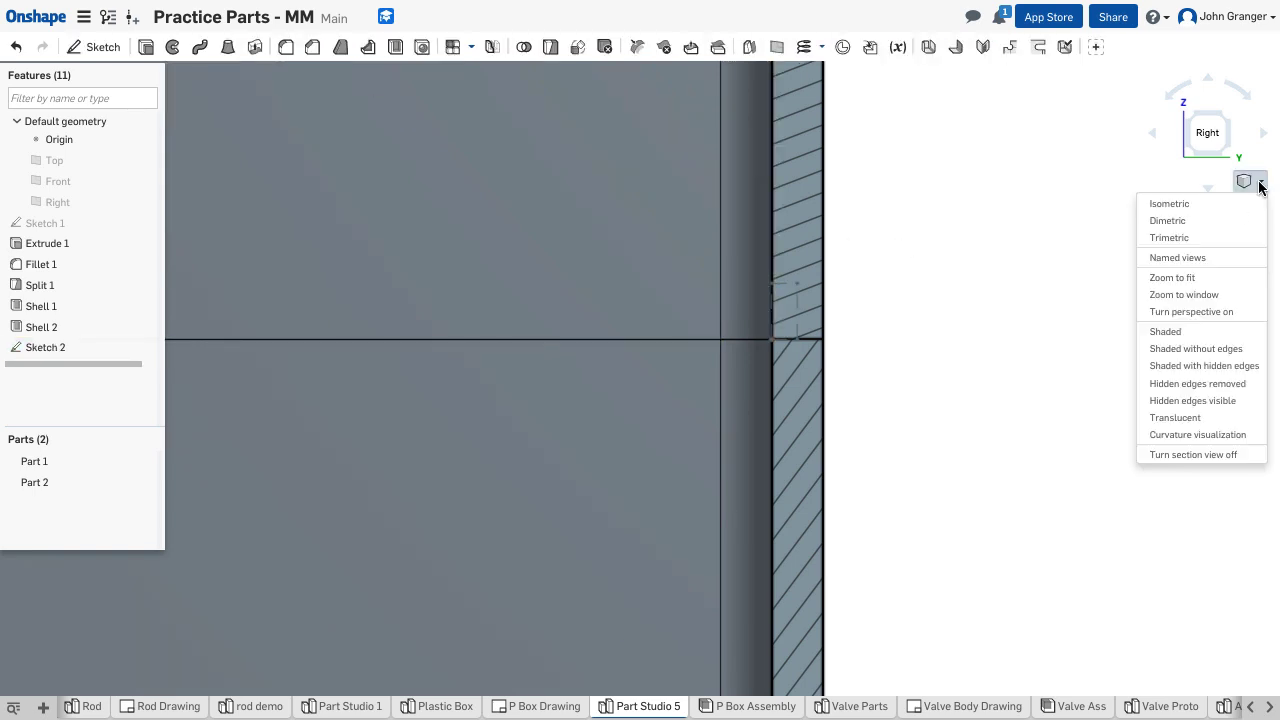
pyautogui.click(1232, 454)
pyautogui.moveTo(938, 353); pyautogui.dragTo(1018, 423, button='right')
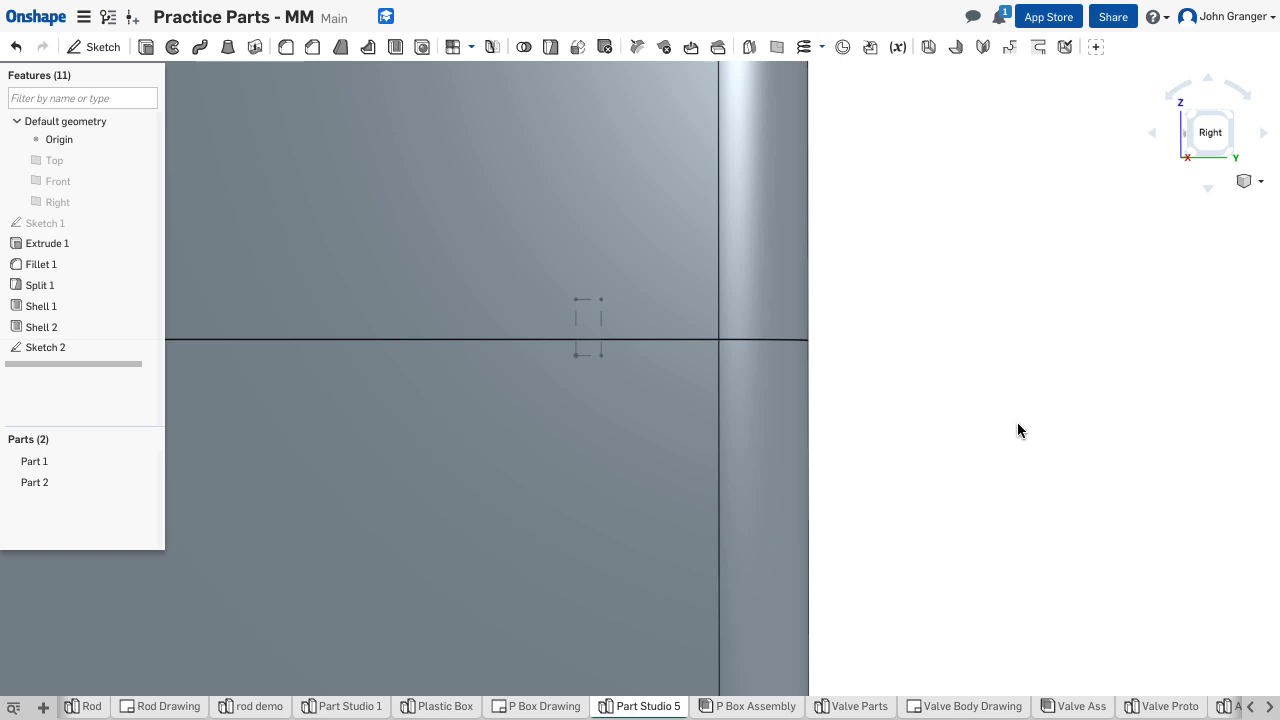
pyautogui.rightClick(991, 391)
pyautogui.click(1035, 453)
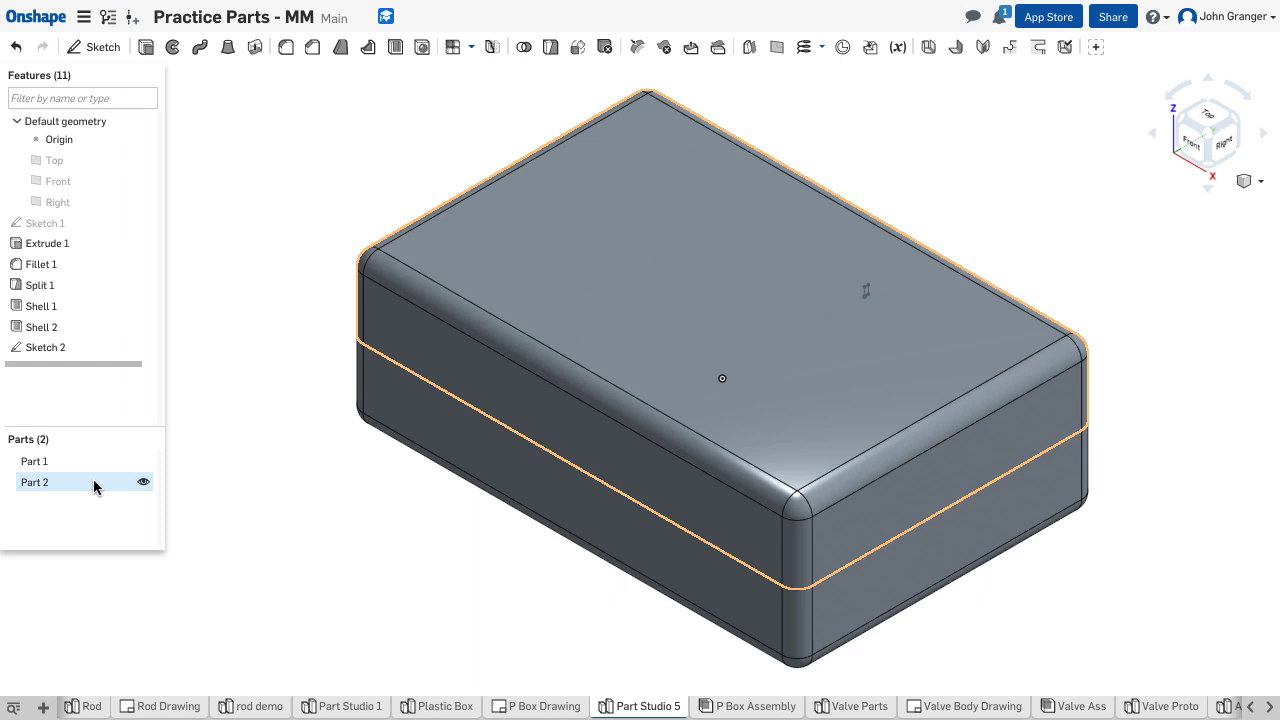
# Hide Part 1 so only the lid, Part 2, is visible
pyautogui.click(143, 483)
pyautogui.click(143, 483)
pyautogui.click(144, 462)
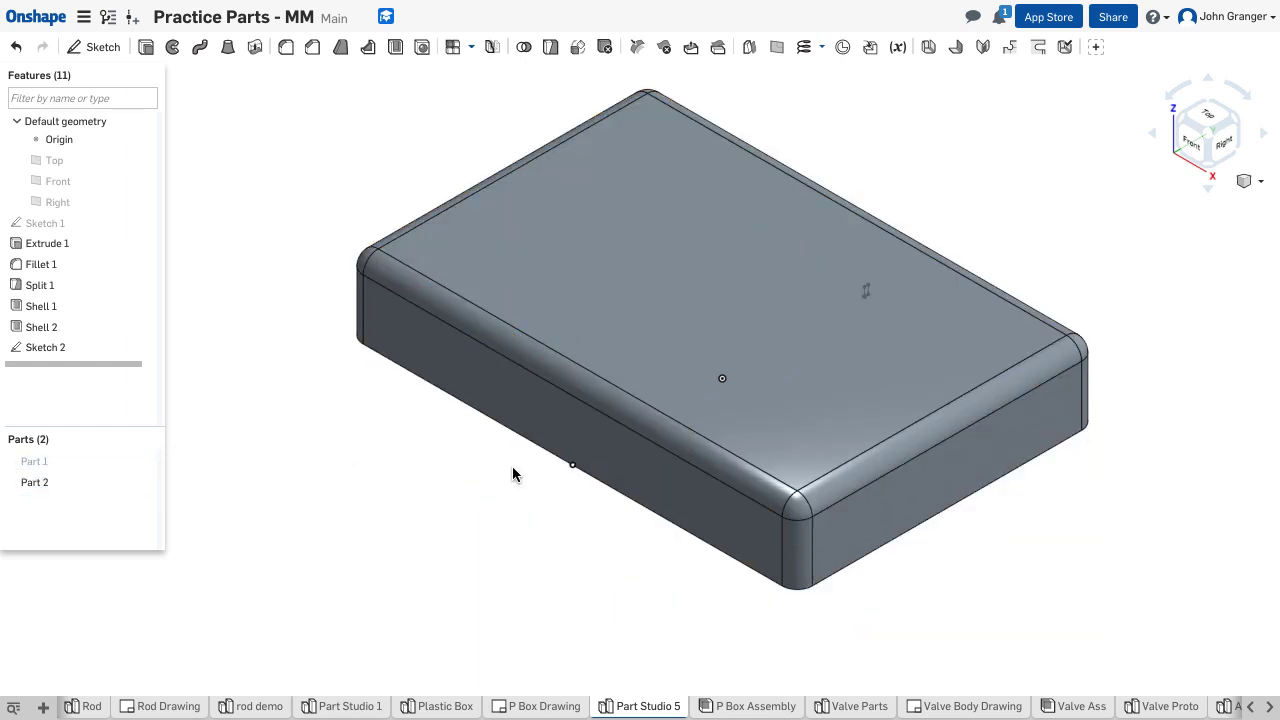
pyautogui.moveTo(511, 474); pyautogui.dragTo(439, 415, button='right')
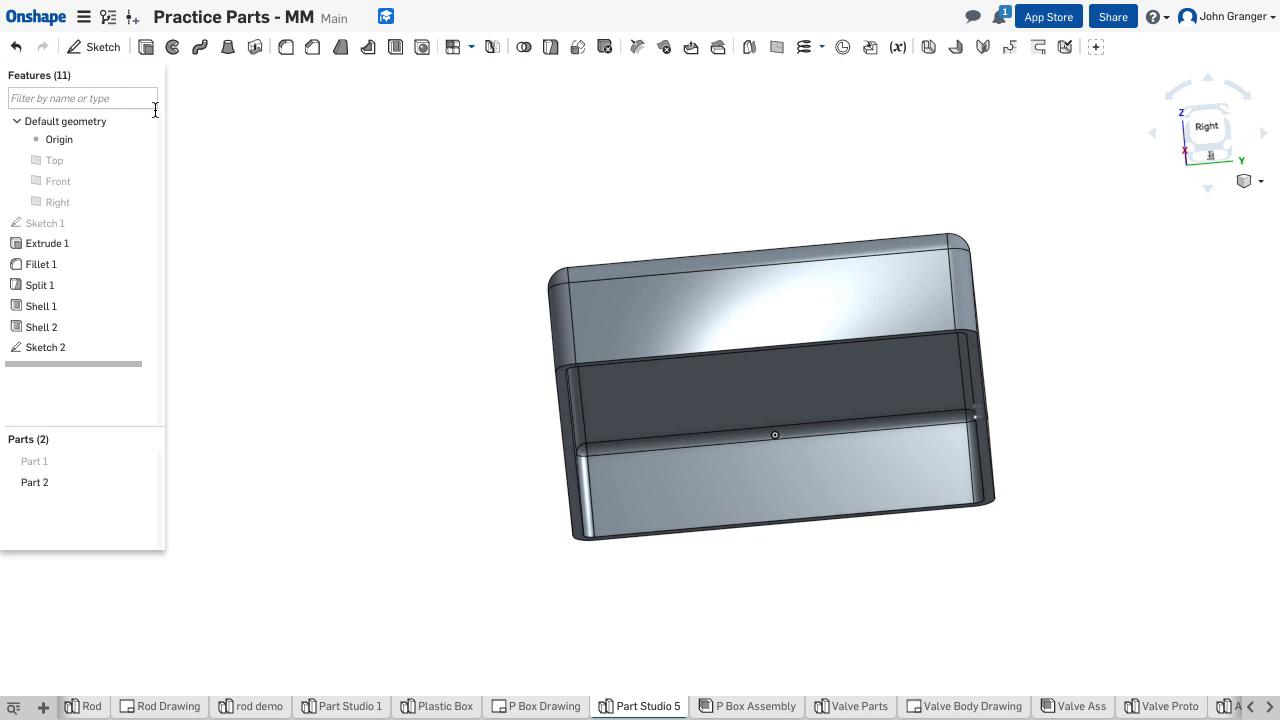
# Create a sweep using the Sketch 2 rectangle as its profile
pyautogui.click(200, 48)
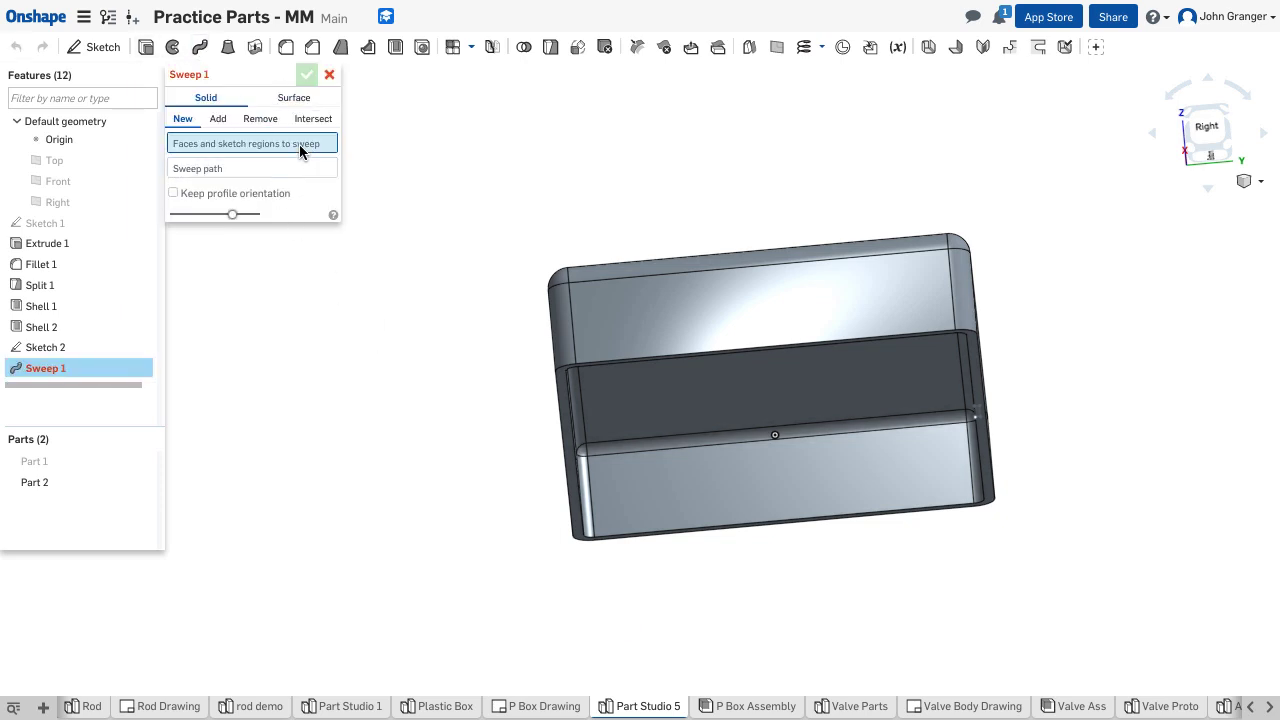
pyautogui.click(89, 350)
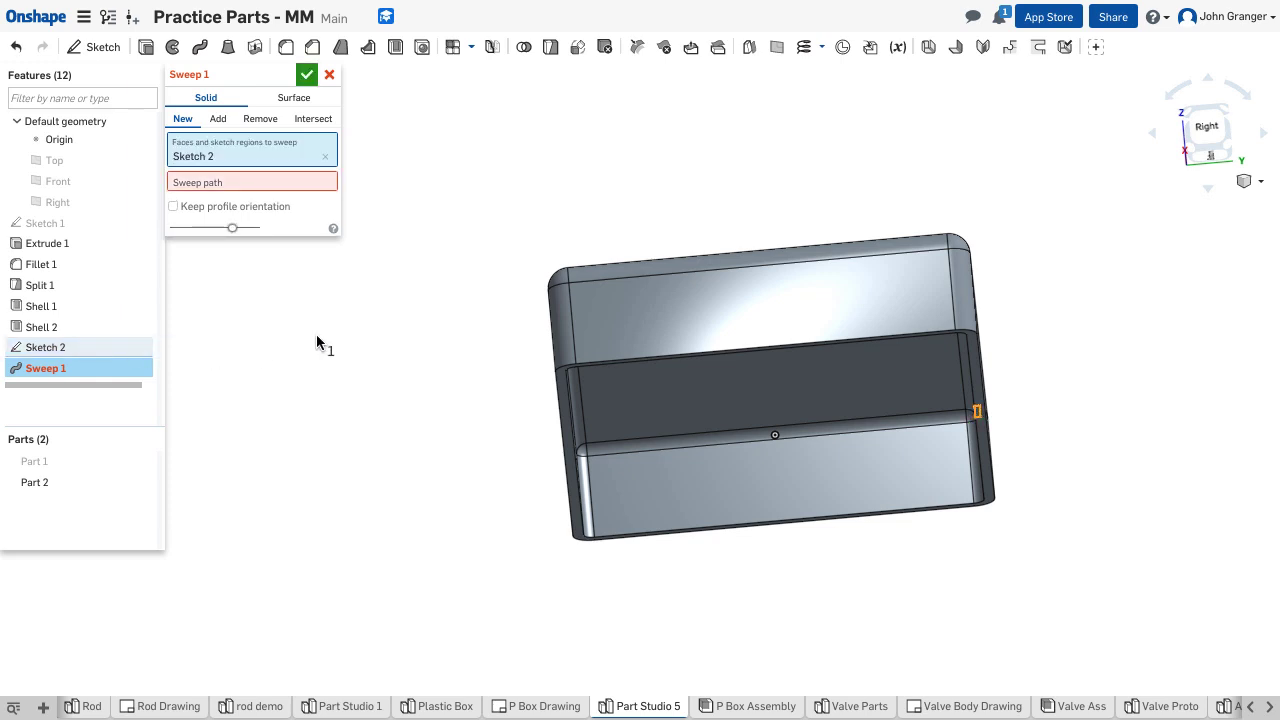
pyautogui.moveTo(399, 357); pyautogui.dragTo(417, 200, button='right')
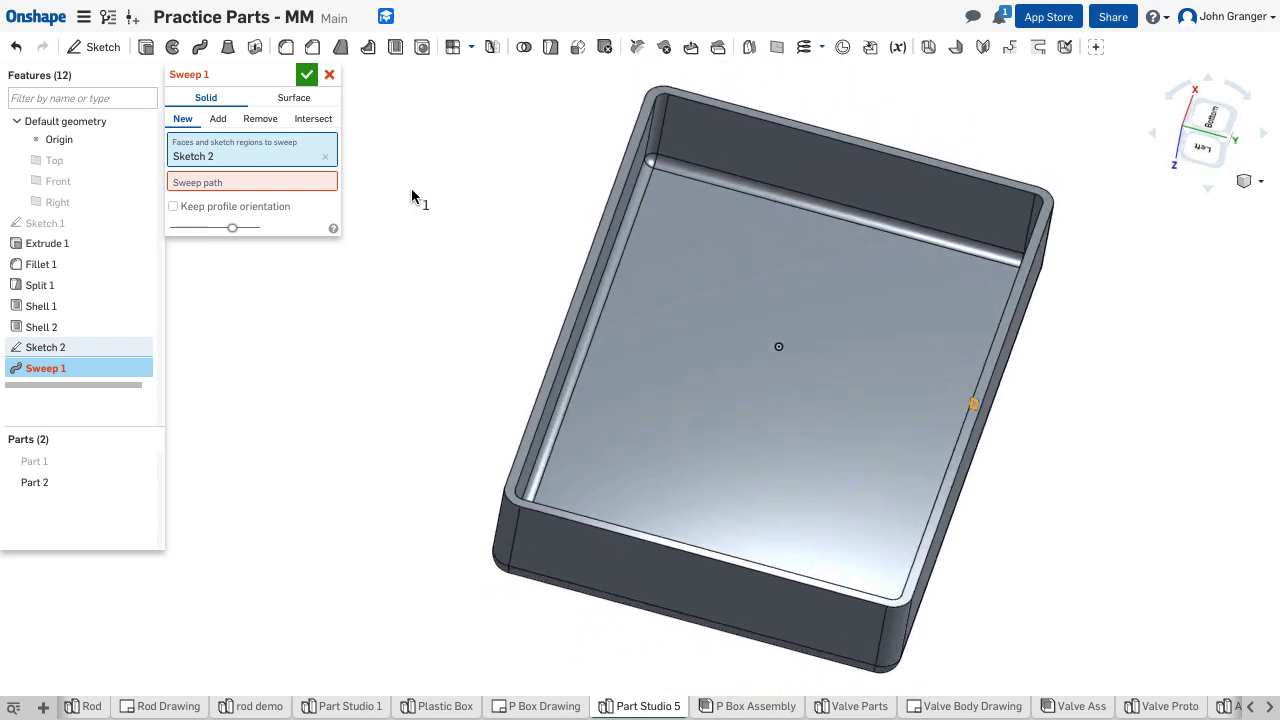
# Select all of the lid's inner rim edges, including the corners, as the sweep path
pyautogui.click(266, 185)
pyautogui.click(995, 338)
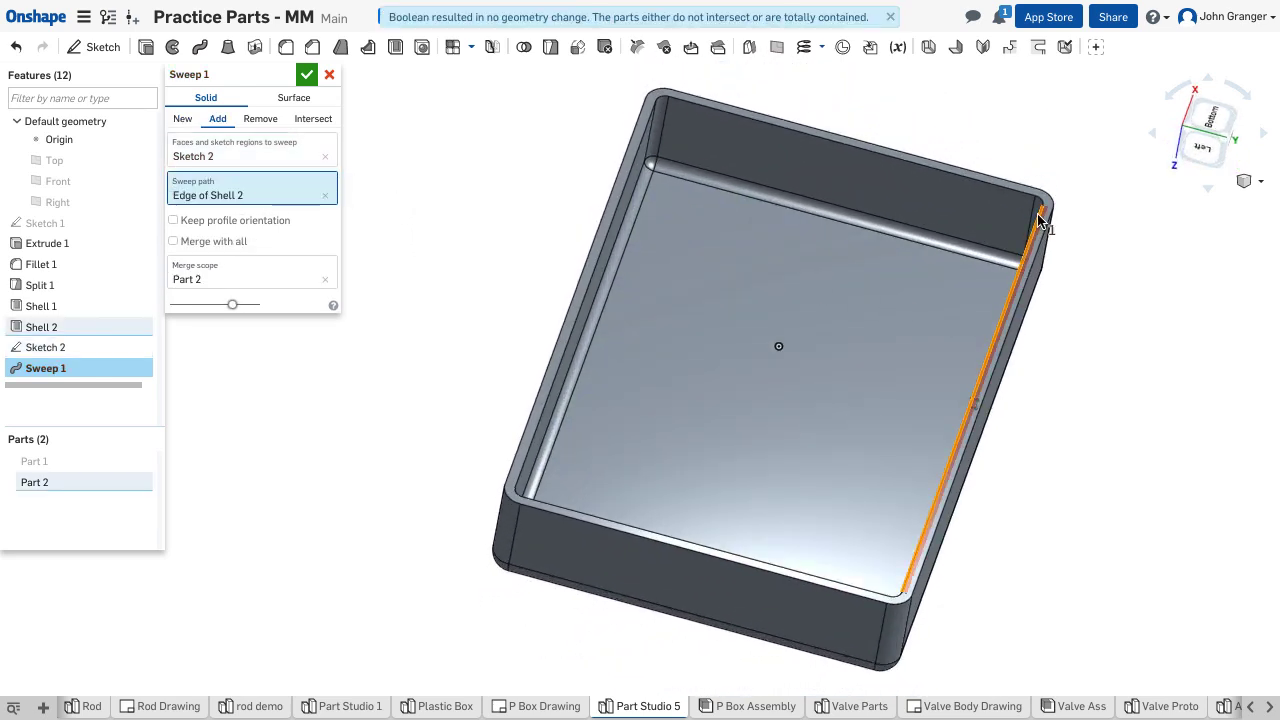
pyautogui.click(1040, 205)
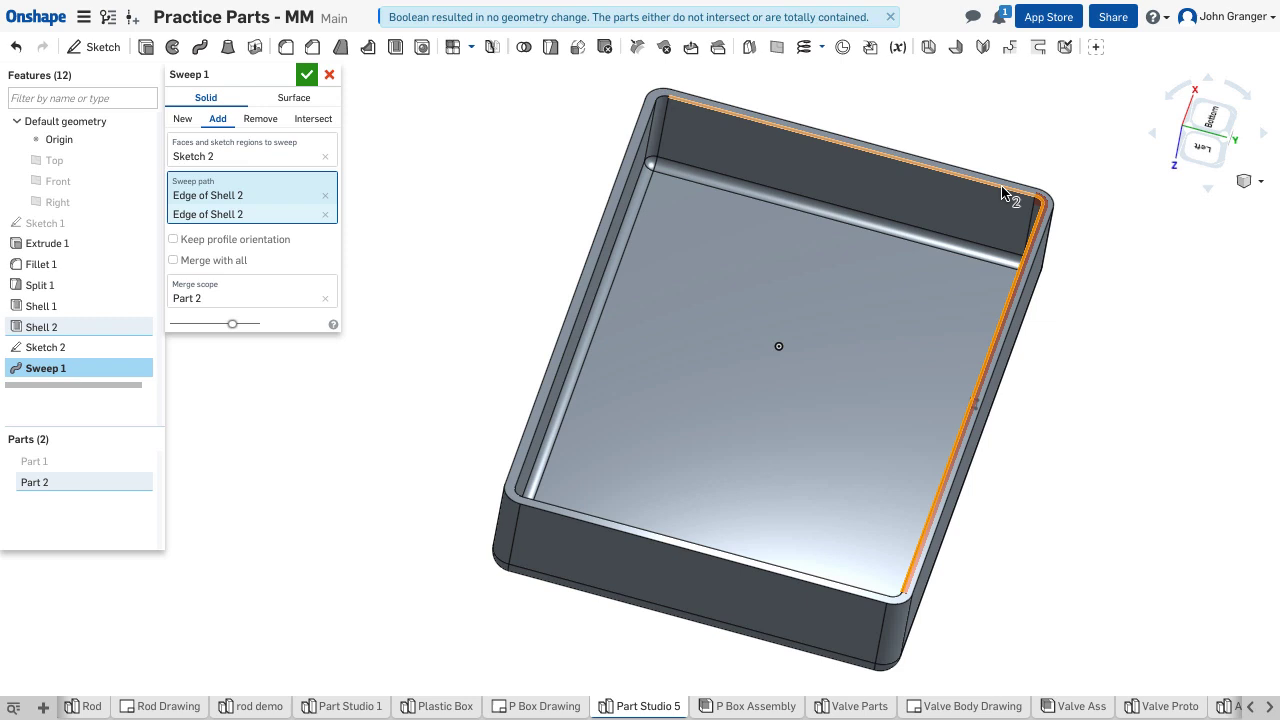
pyautogui.click(1008, 186)
pyautogui.click(656, 112)
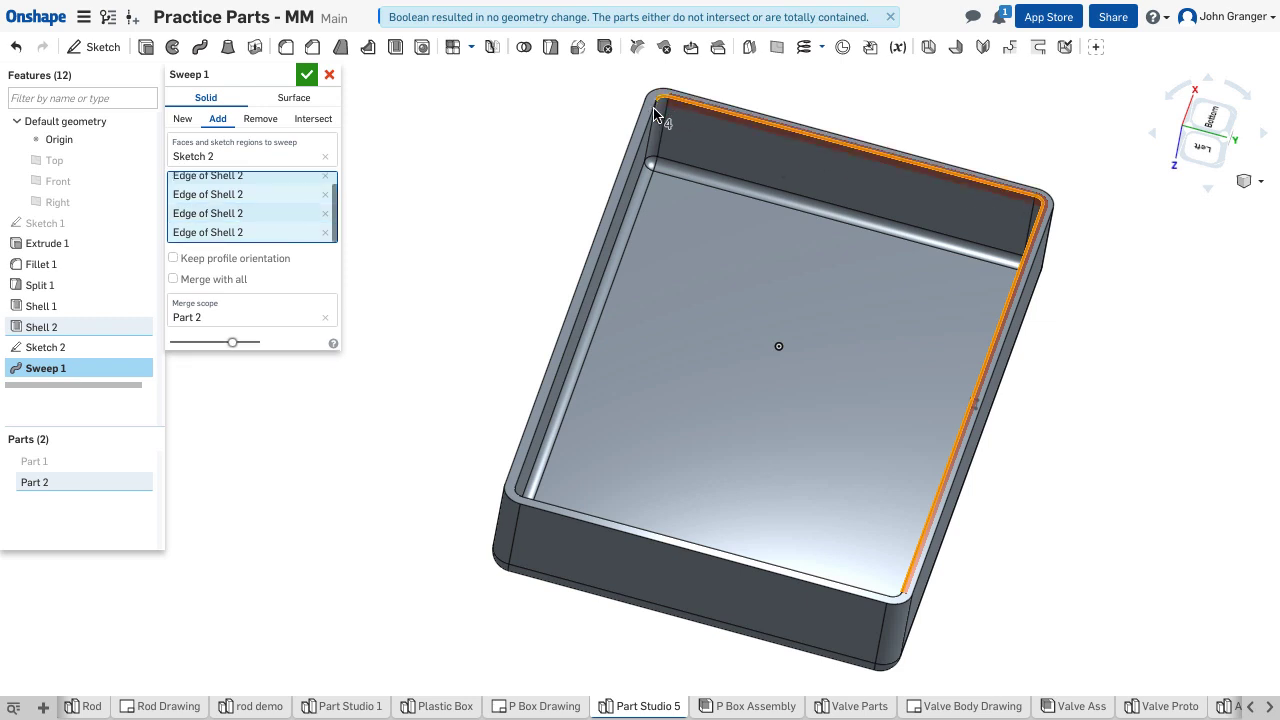
pyautogui.click(648, 120)
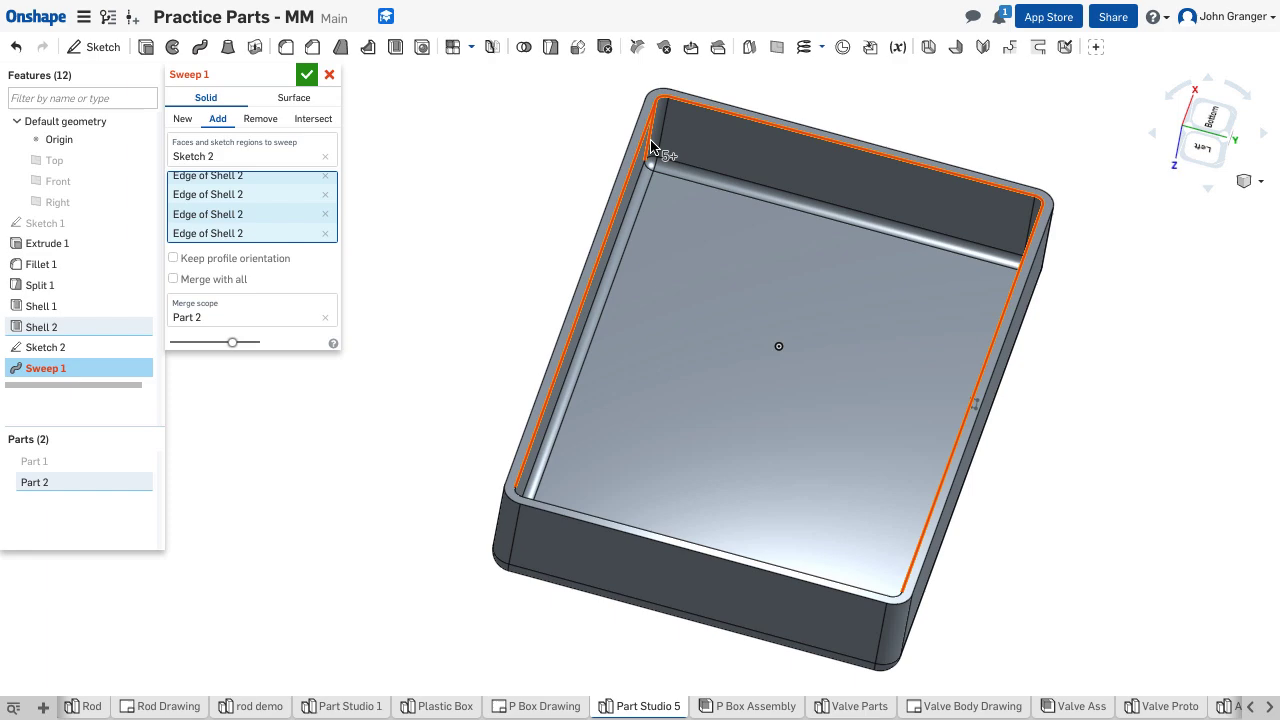
pyautogui.moveTo(650, 147); pyautogui.dragTo(634, 360, button='right')
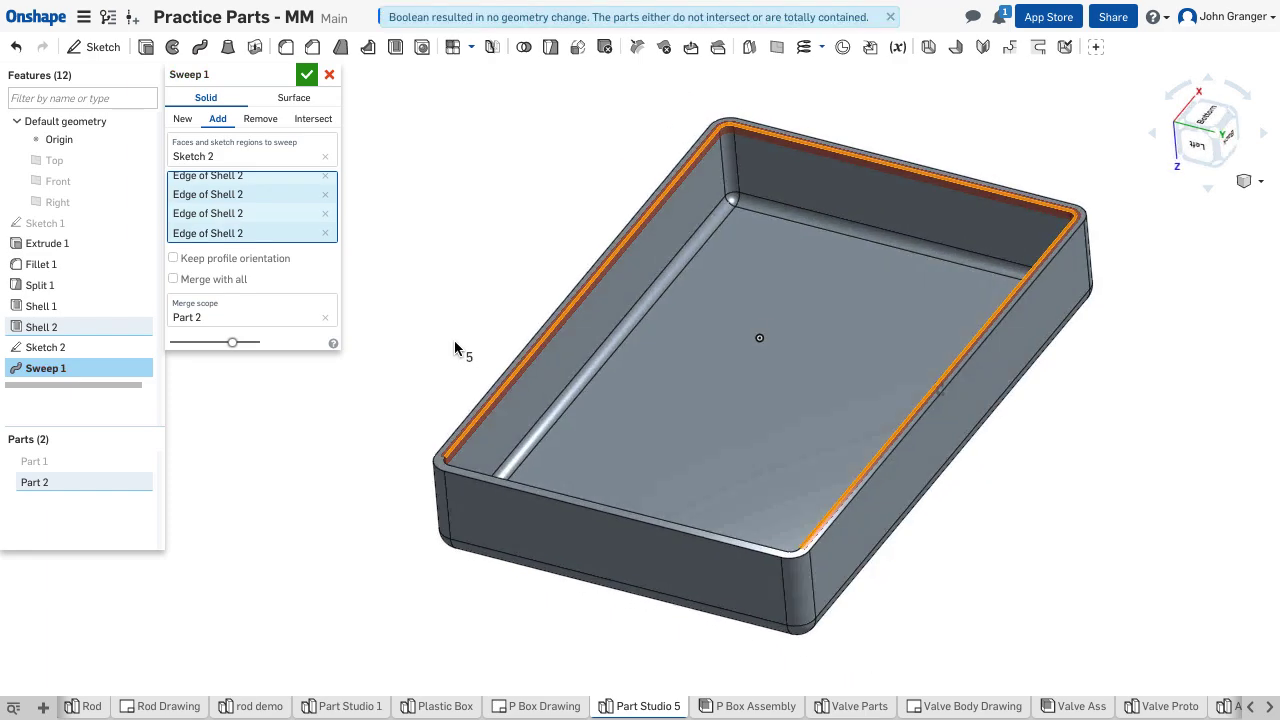
pyautogui.moveTo(455, 342); pyautogui.dragTo(366, 378, button='right')
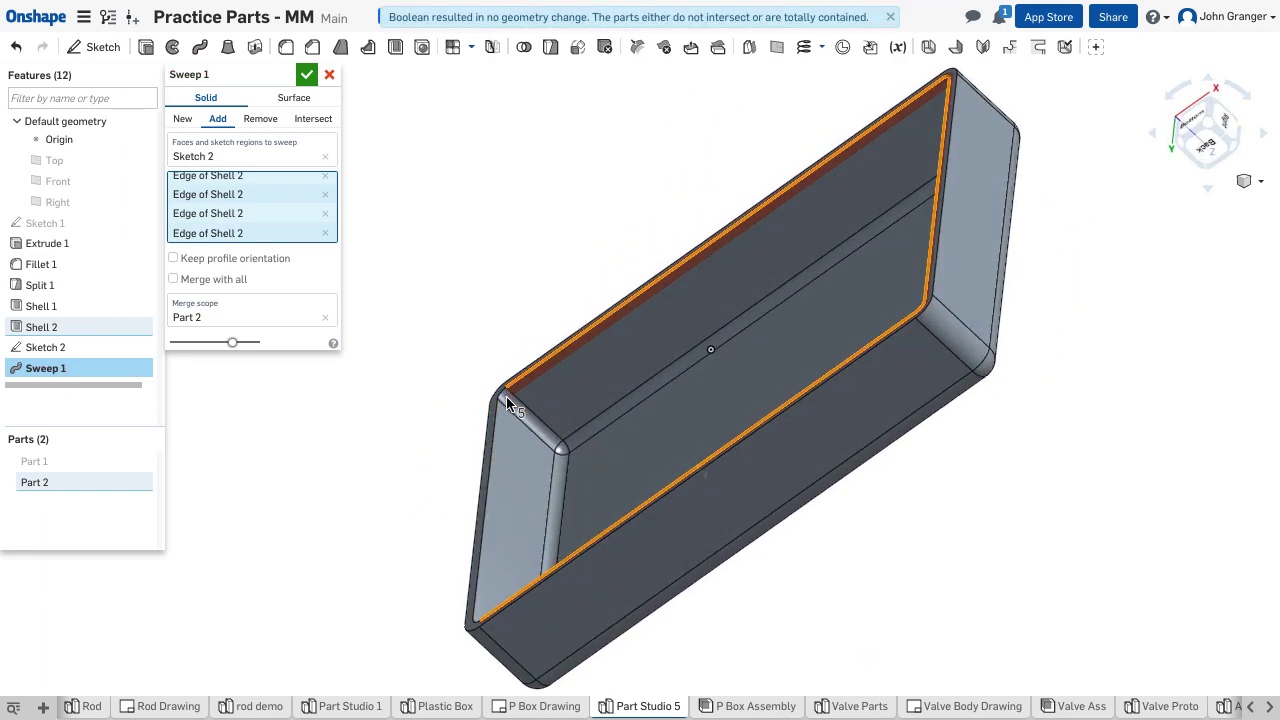
pyautogui.click(495, 419)
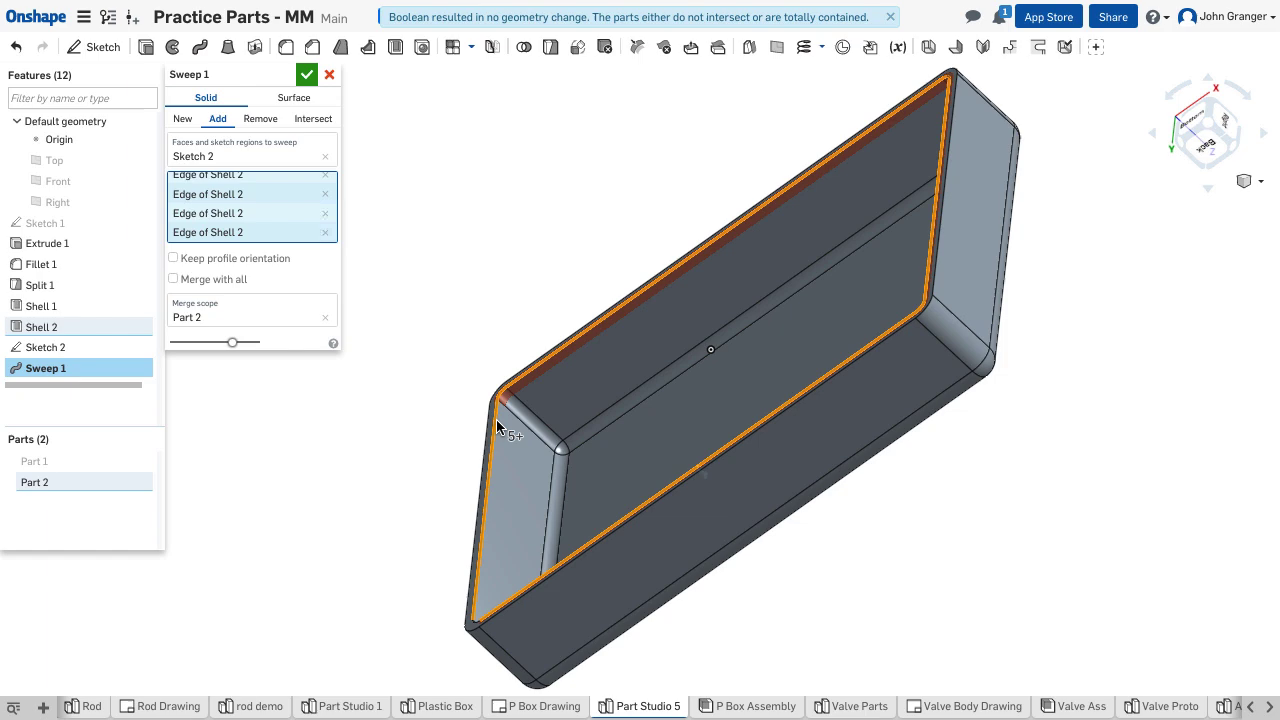
pyautogui.moveTo(369, 487); pyautogui.dragTo(510, 650, button='right')
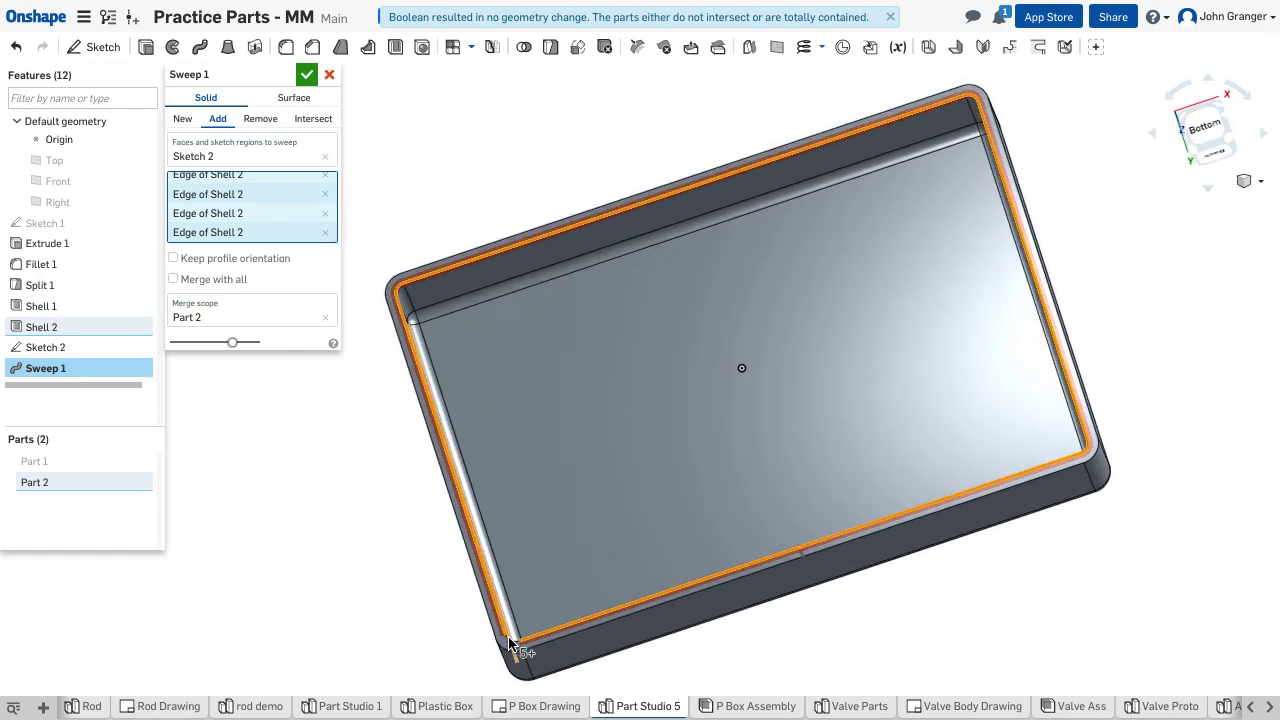
pyautogui.moveTo(357, 597); pyautogui.dragTo(428, 572, button='right')
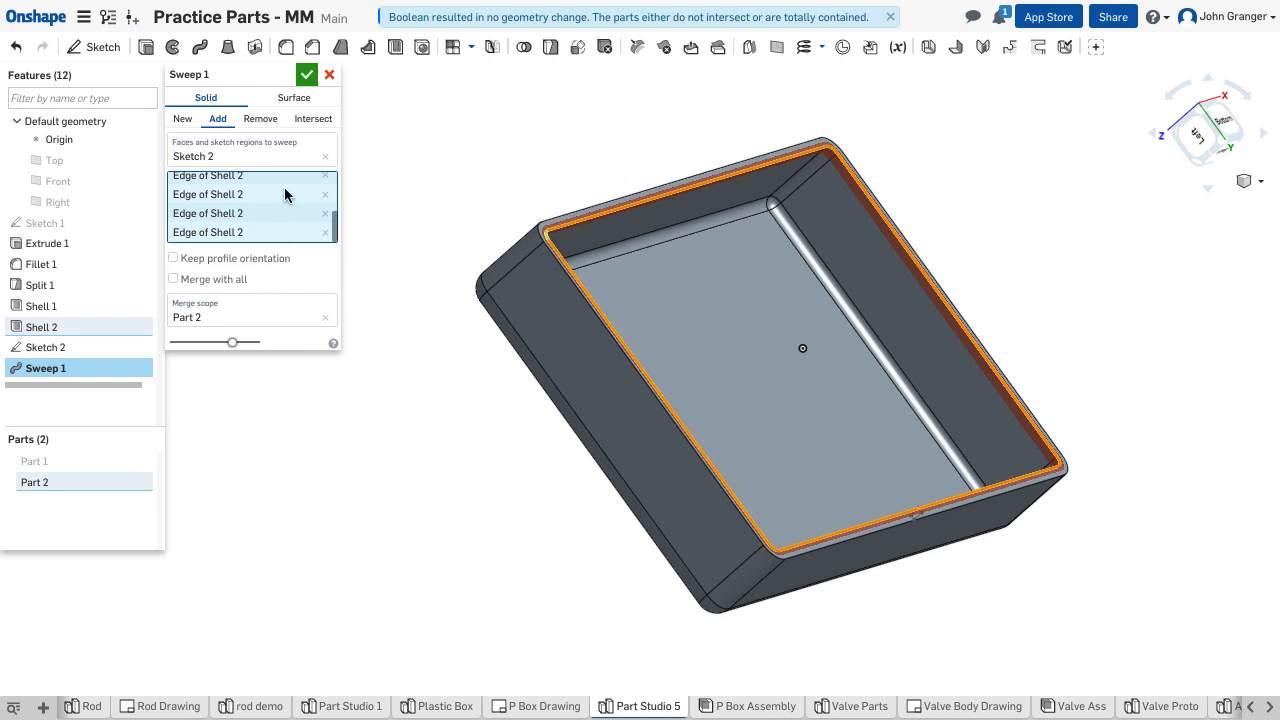
# Set Sweep 1 to Remove and accept it, cutting a stepped groove around the lid rim
pyautogui.click(264, 119)
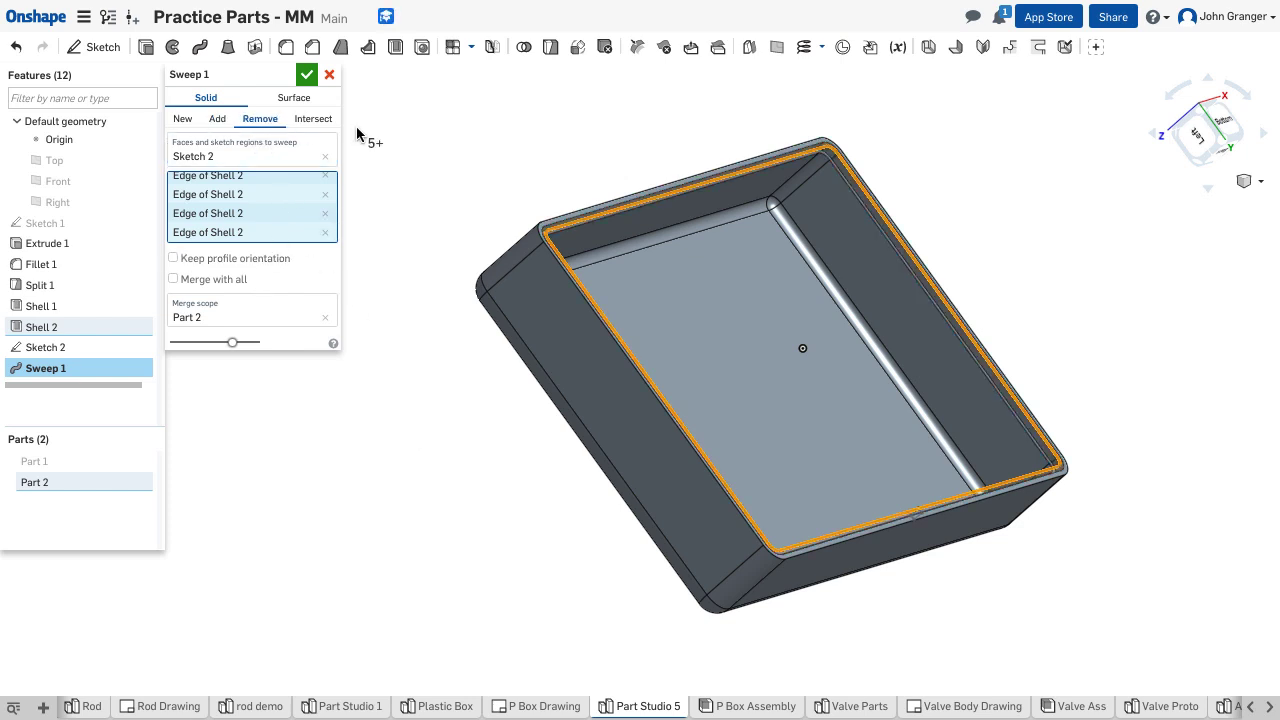
pyautogui.moveTo(463, 163); pyautogui.dragTo(374, 125, button='right')
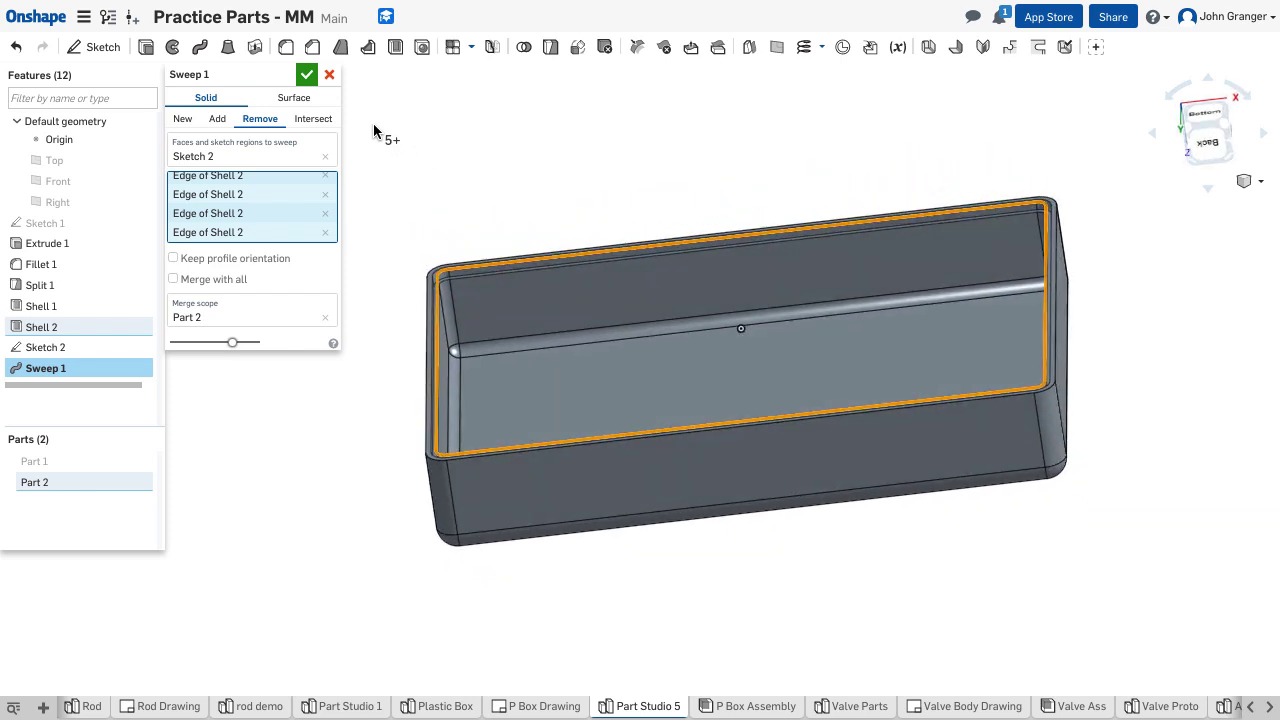
pyautogui.click(307, 77)
pyautogui.moveTo(709, 234); pyautogui.dragTo(749, 309, button='right')
pyautogui.rightClick(269, 214)
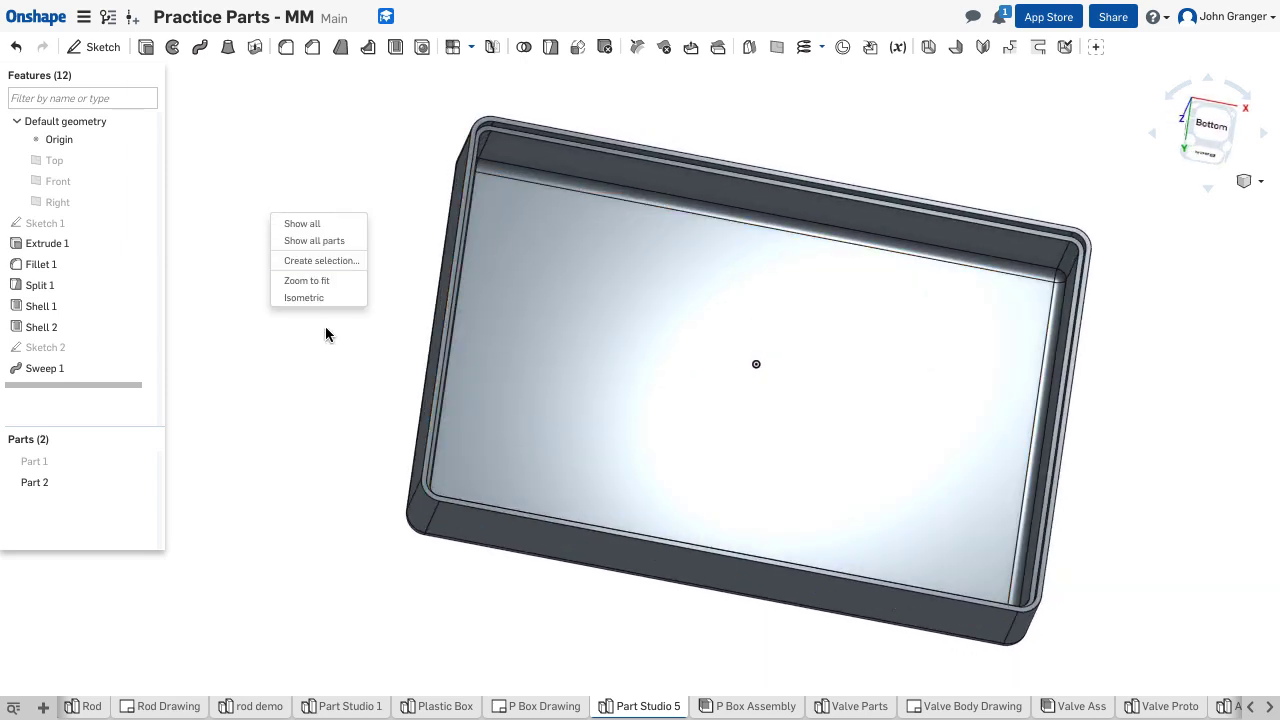
pyautogui.click(310, 297)
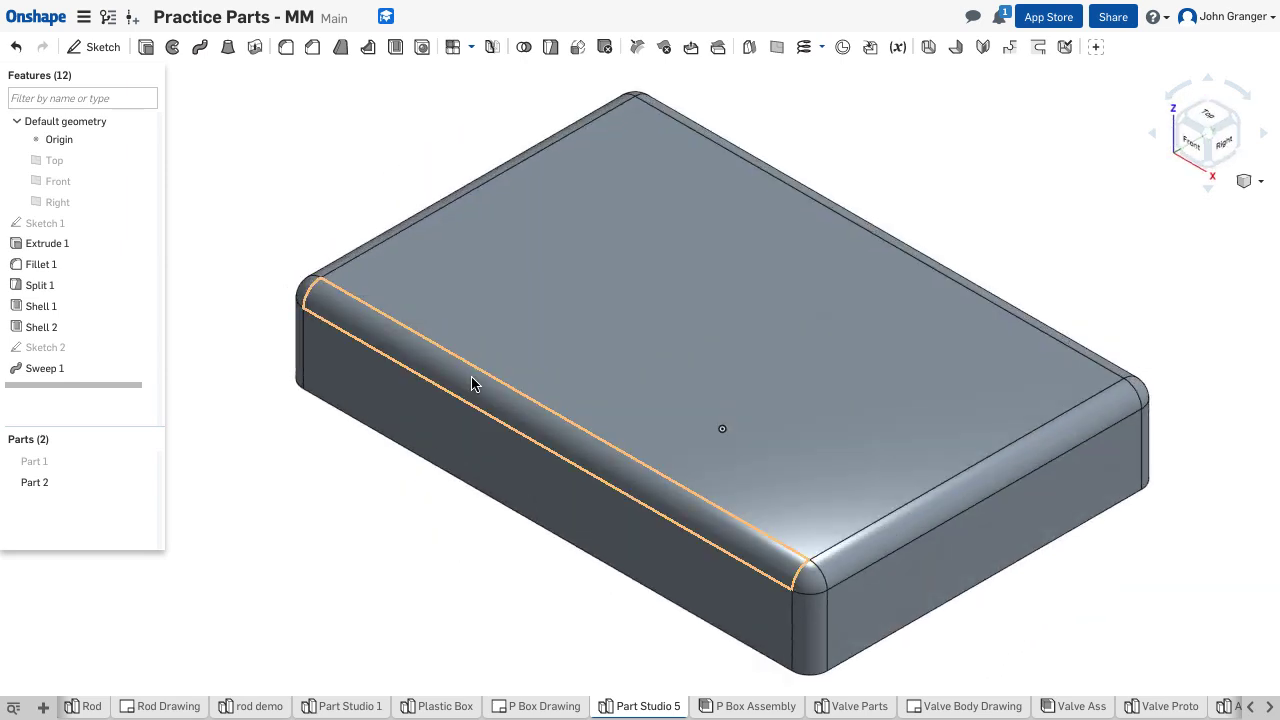
pyautogui.click(143, 463)
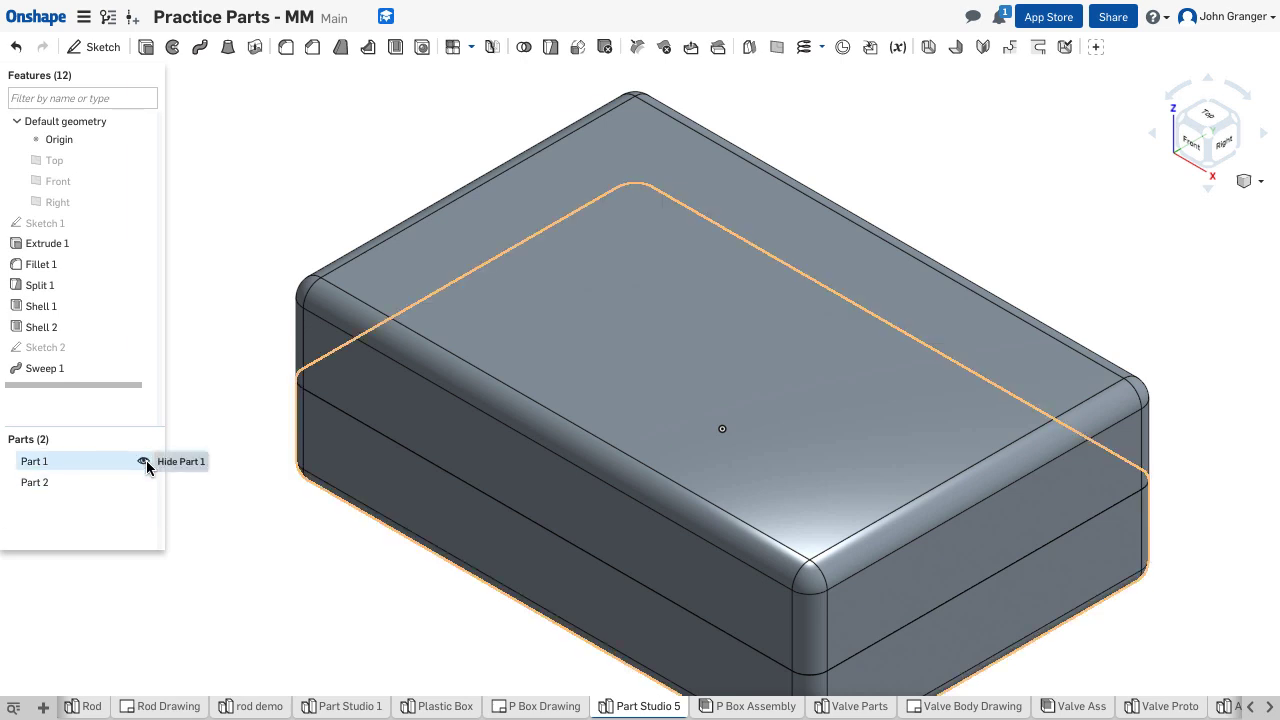
pyautogui.click(144, 462)
pyautogui.moveTo(311, 209); pyautogui.dragTo(256, 191, button='right')
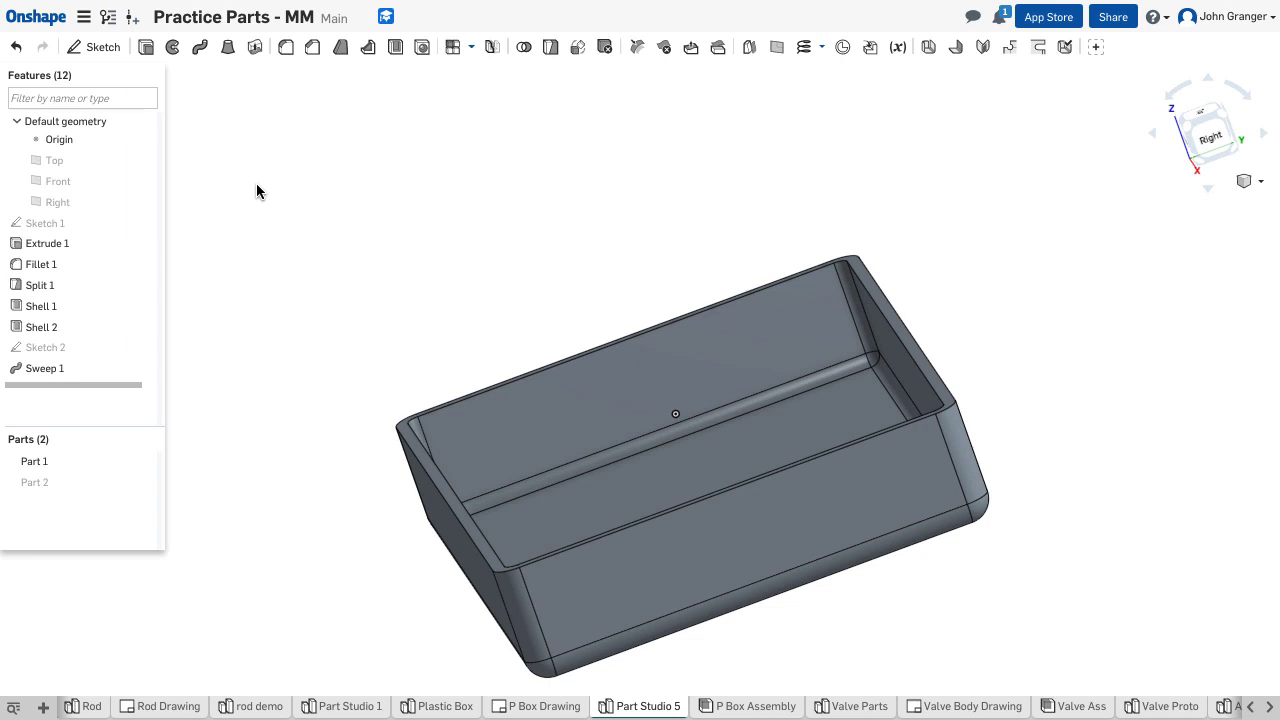
# Start a second sweep in Add mode with Sketch 2 as its profile, ready for a path
pyautogui.click(201, 49)
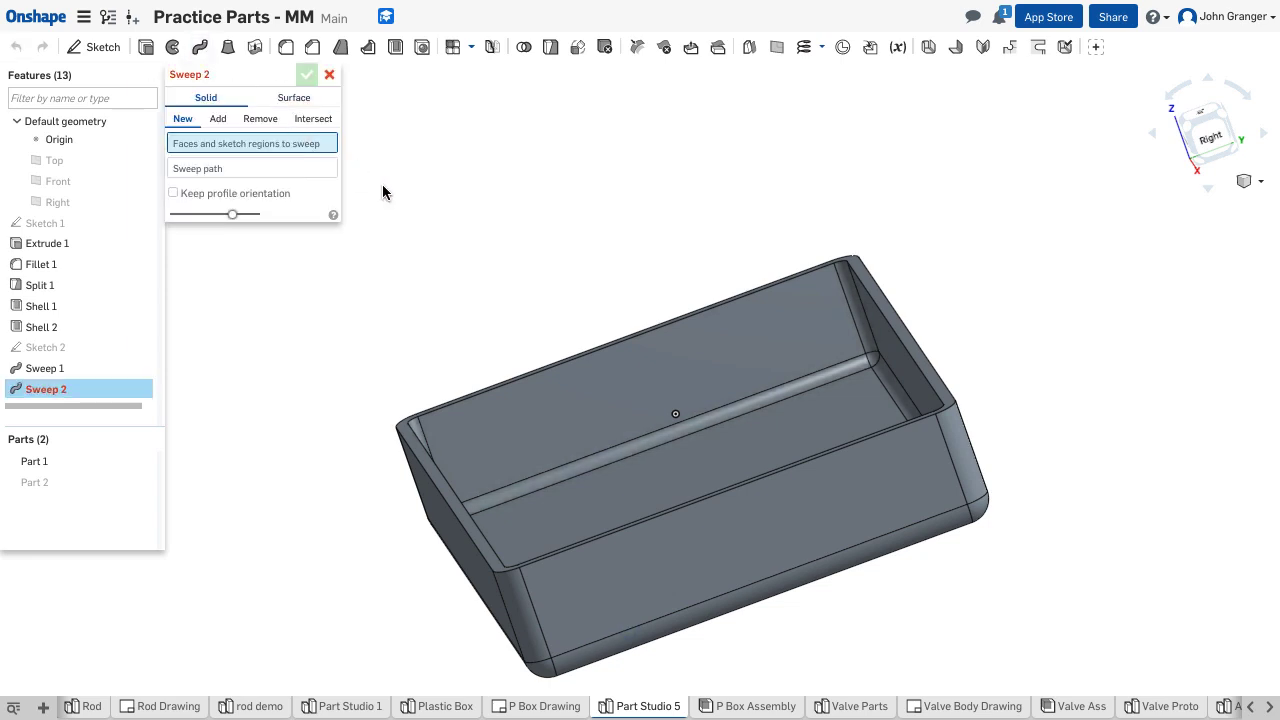
pyautogui.click(224, 120)
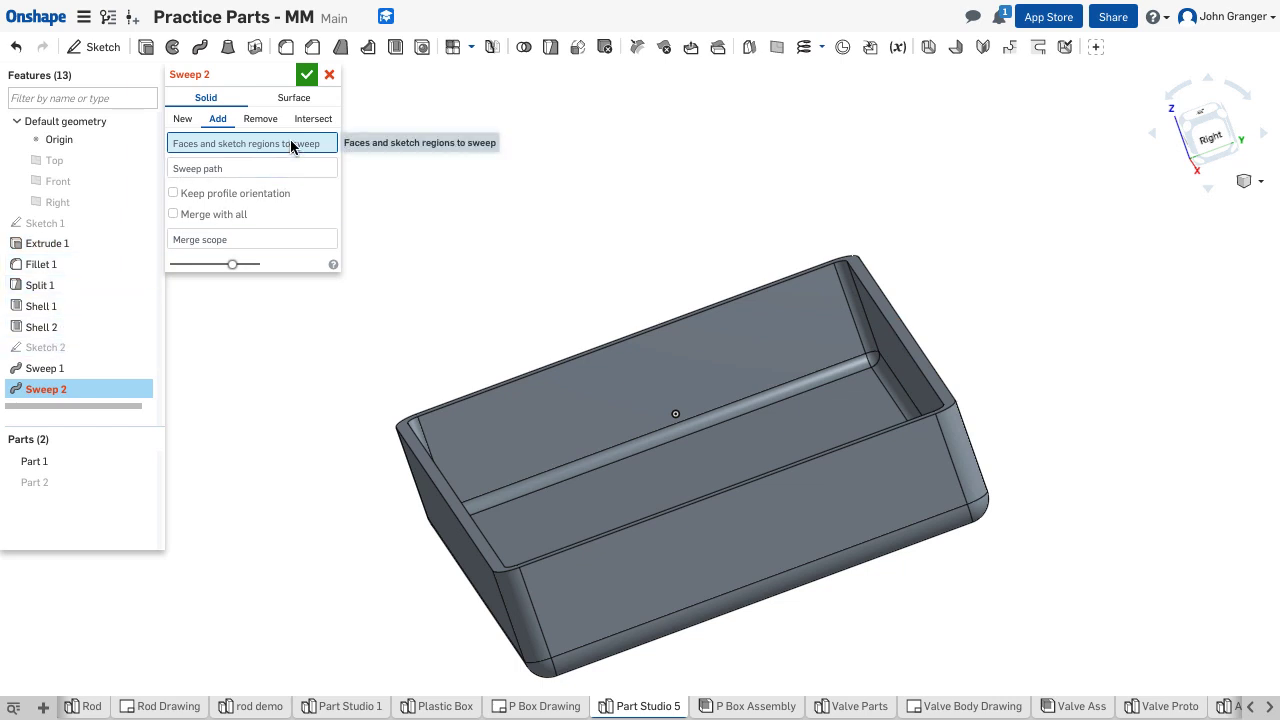
pyautogui.click(78, 344)
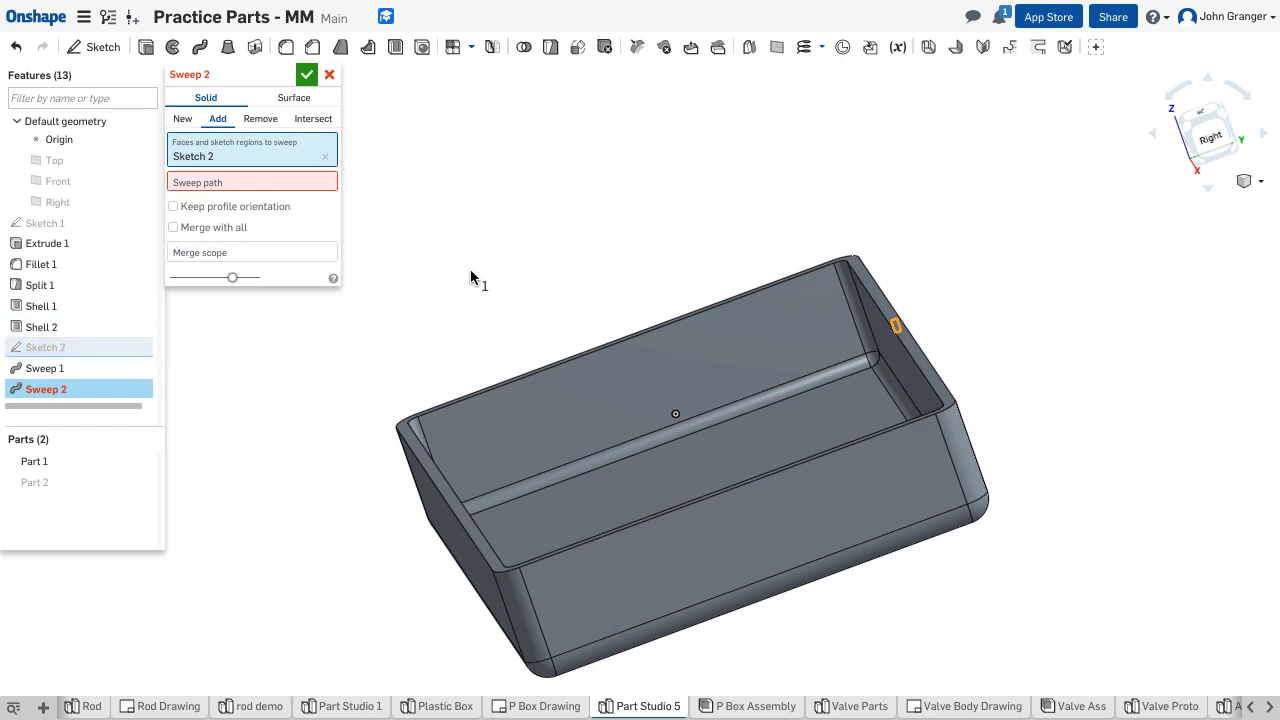
pyautogui.click(215, 182)
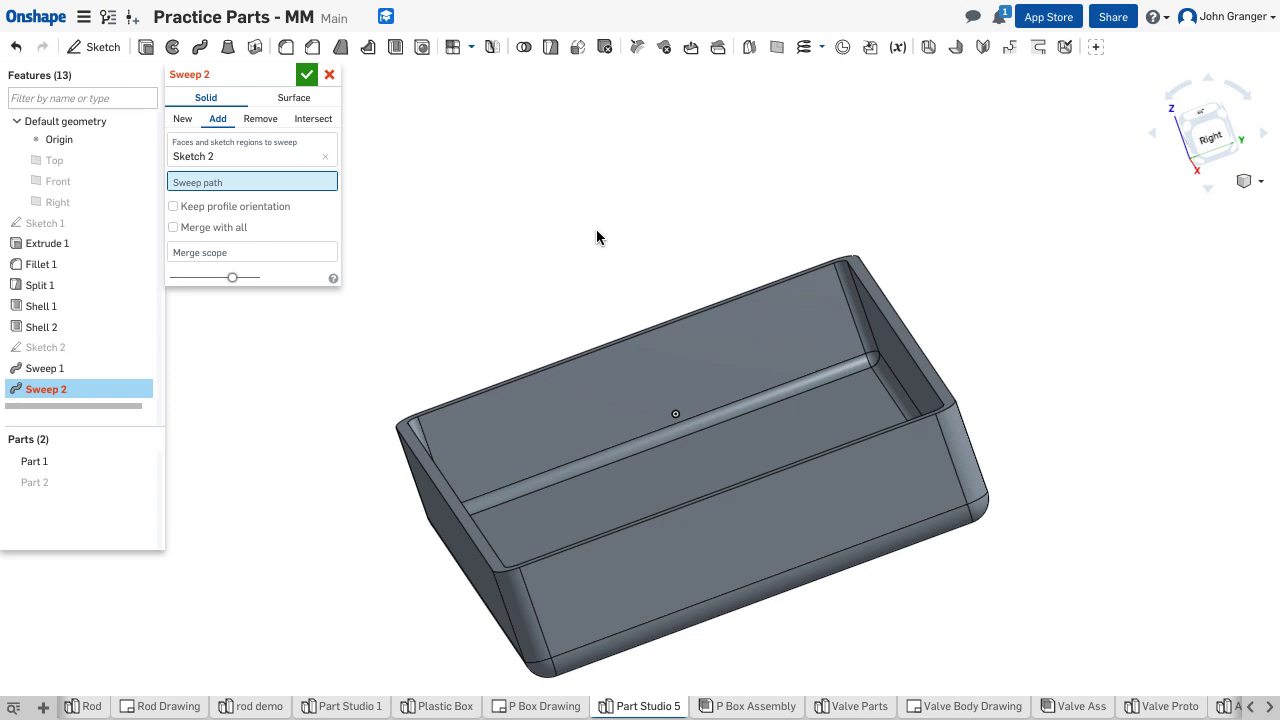
# Sweep Sketch 2 along every inner top rim edge and corner of the tray, forming the lip
pyautogui.click(859, 300)
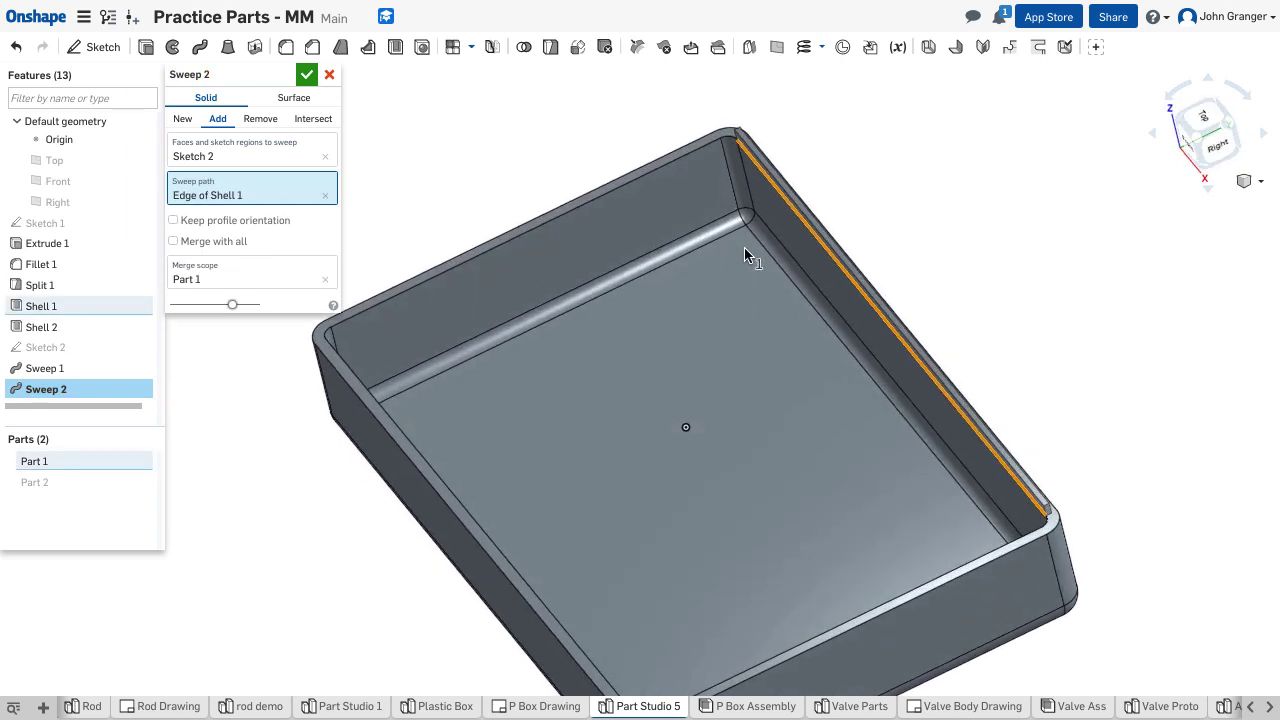
pyautogui.click(724, 140)
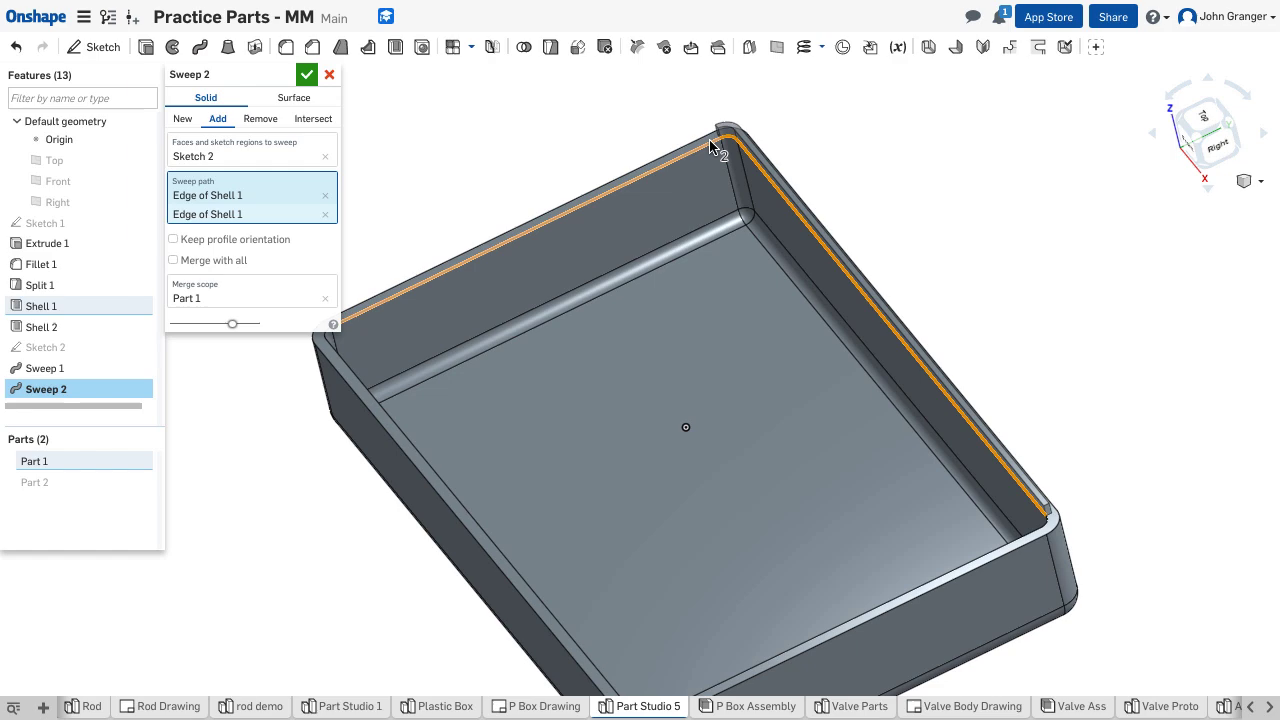
pyautogui.click(714, 145)
pyautogui.moveTo(235, 506); pyautogui.dragTo(284, 628, button='right')
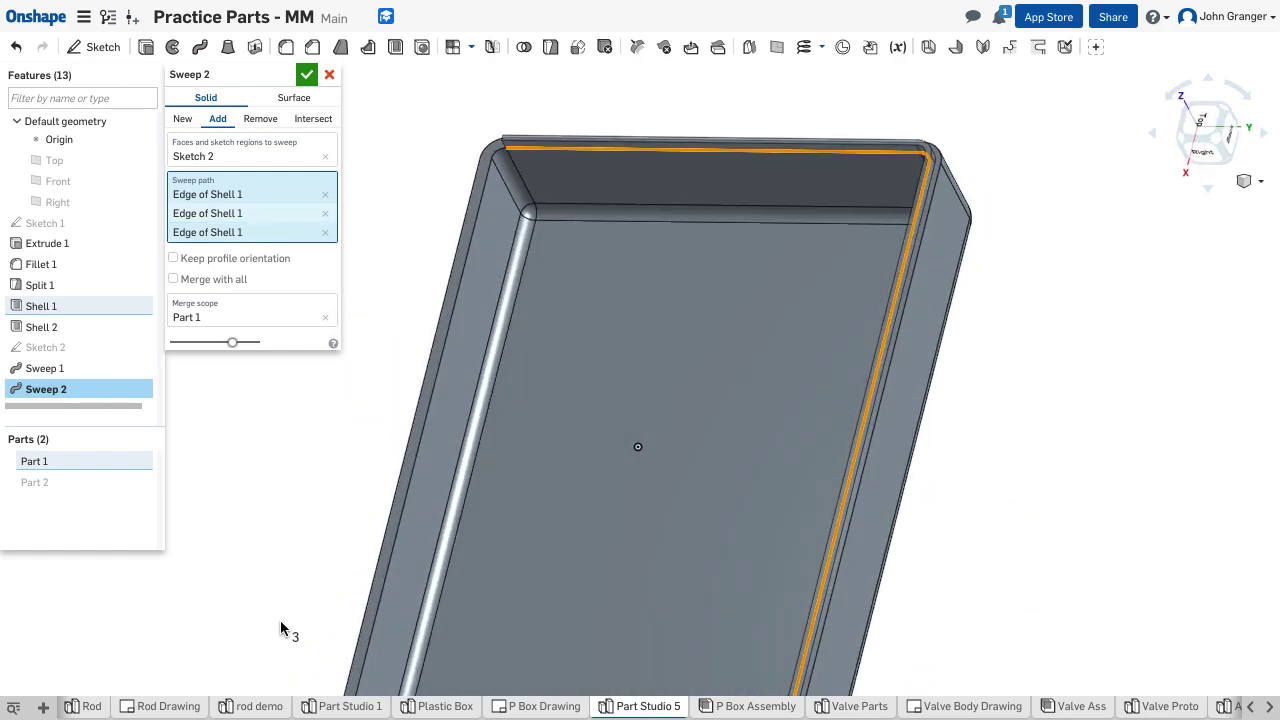
pyautogui.click(500, 158)
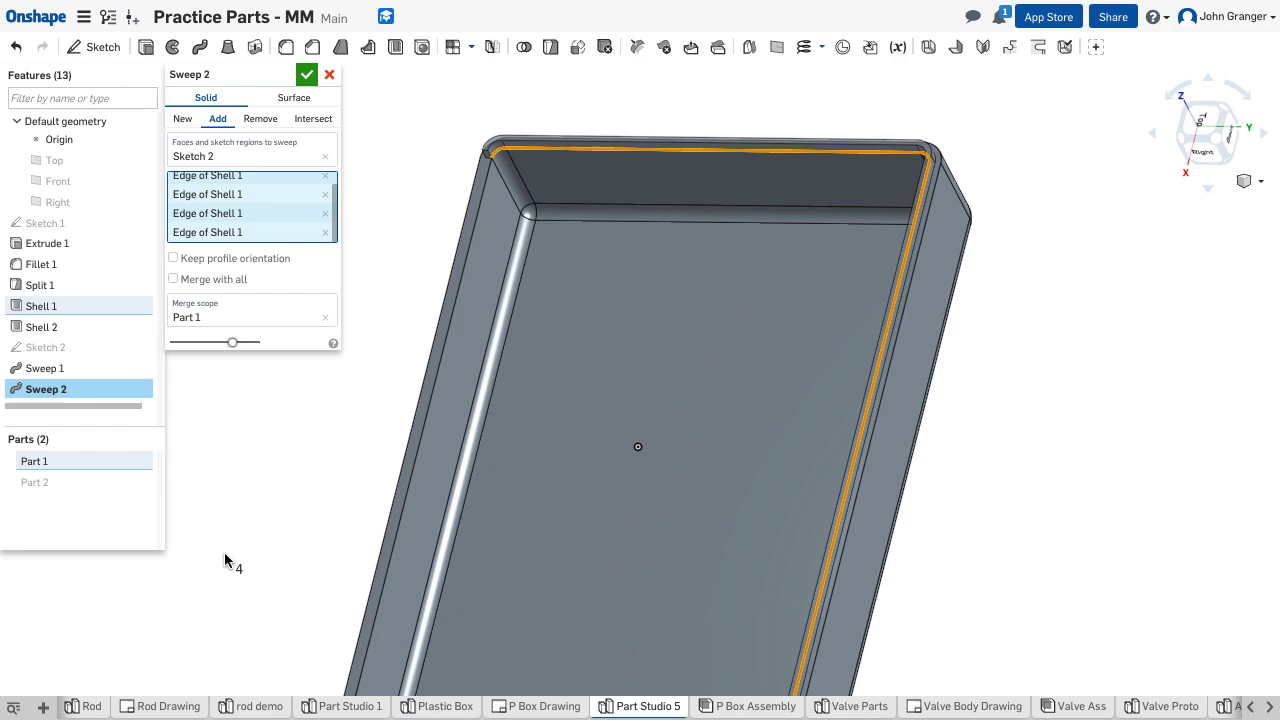
pyautogui.moveTo(486, 194); pyautogui.dragTo(76, 558, button='right')
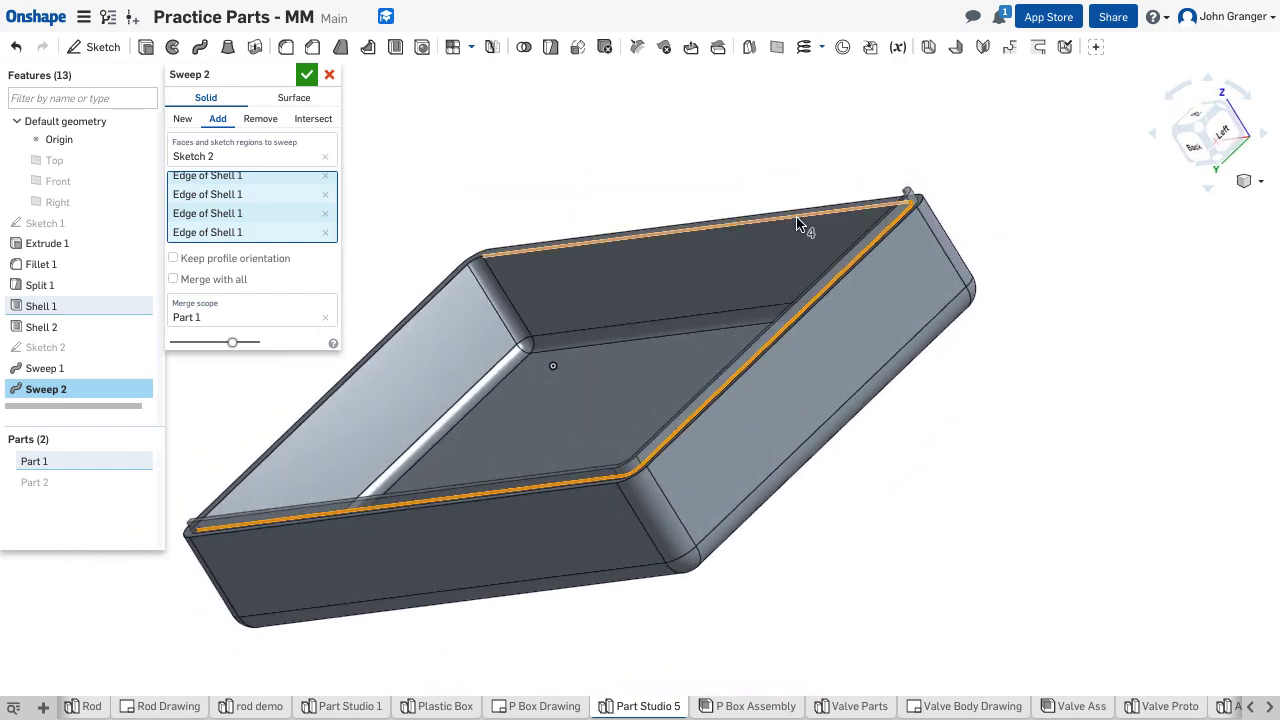
pyautogui.click(632, 220)
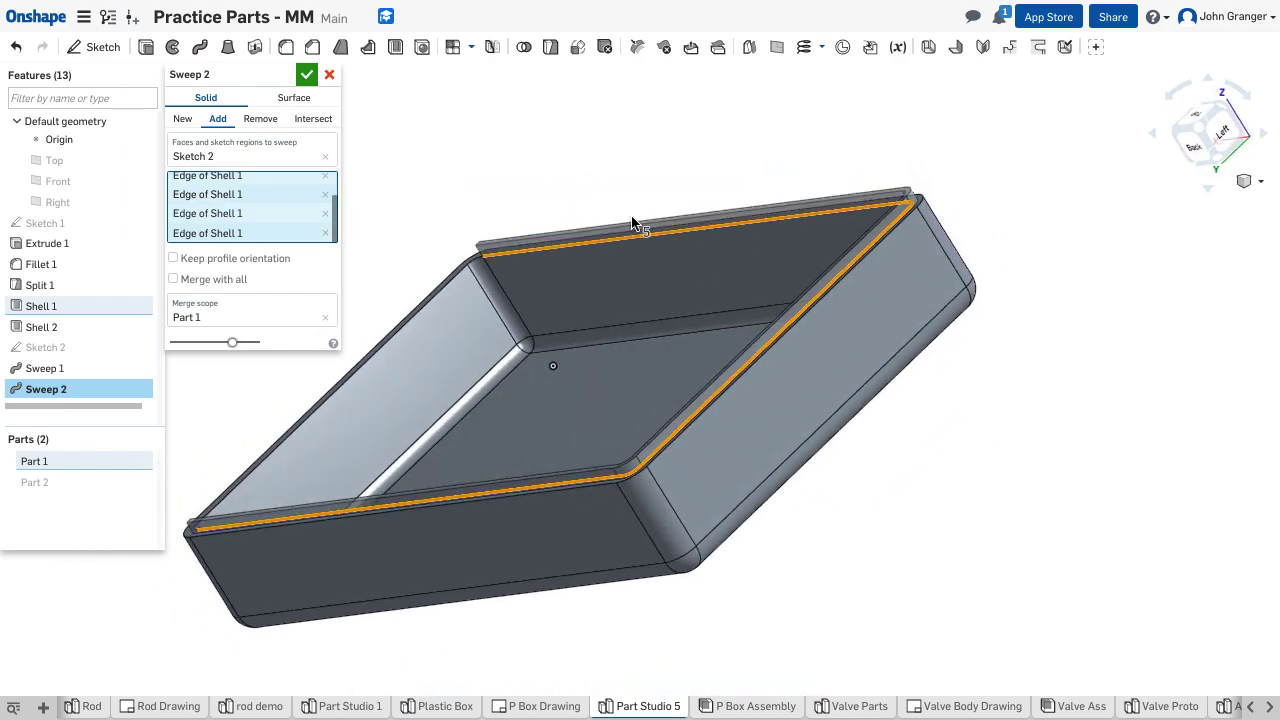
pyautogui.click(452, 280)
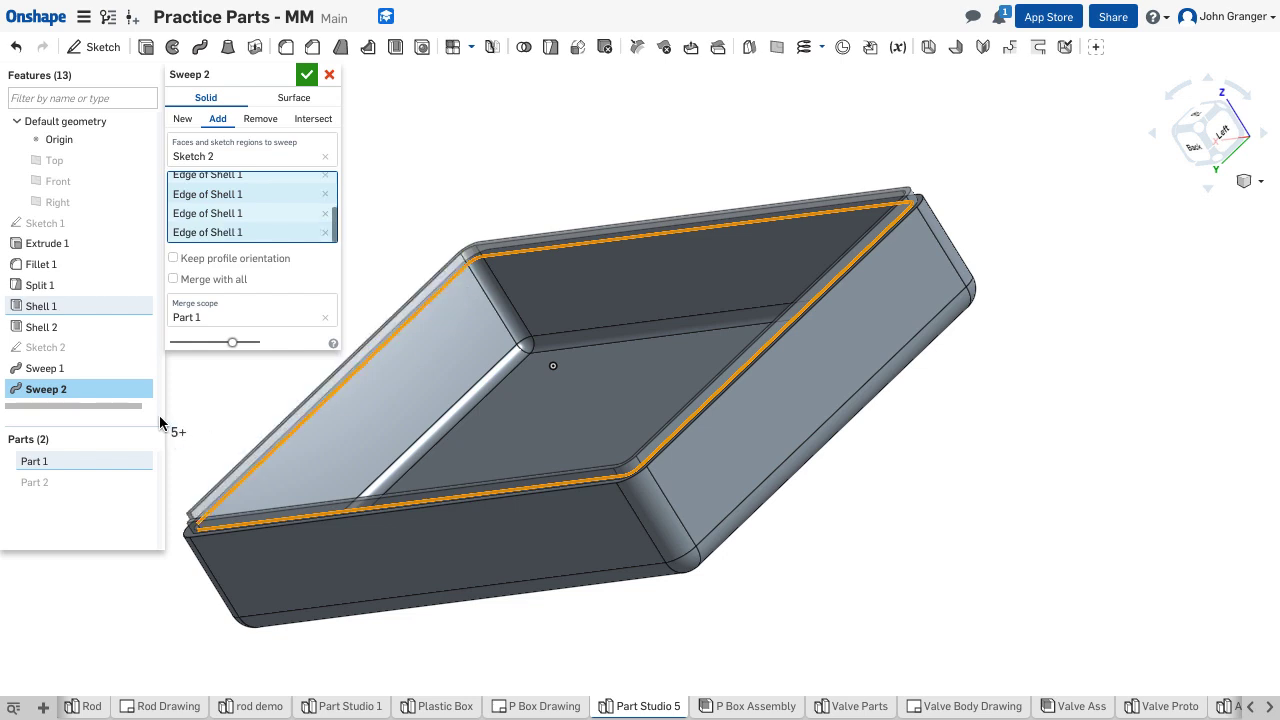
pyautogui.moveTo(167, 424); pyautogui.dragTo(299, 463, button='right')
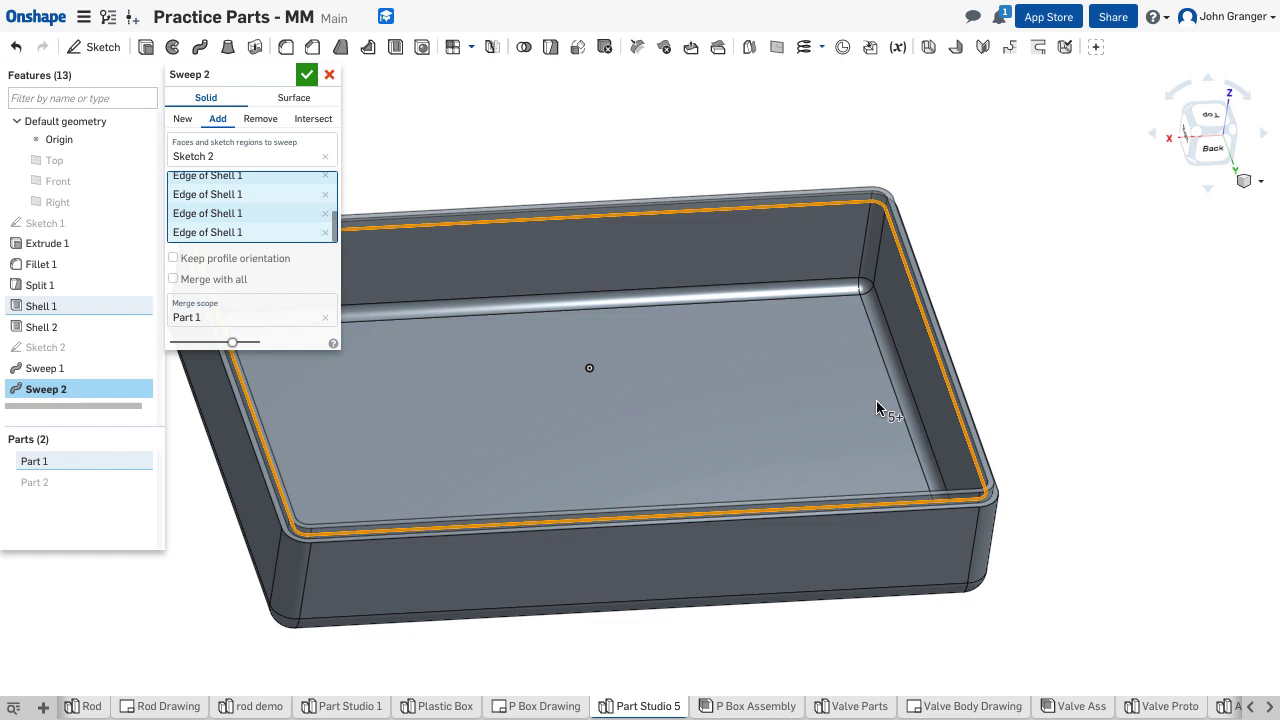
pyautogui.moveTo(160, 606)
pyautogui.mouseDown(button='right')
pyautogui.moveTo(184, 618)
pyautogui.moveTo(203, 598)
pyautogui.moveTo(161, 625)
pyautogui.mouseUp(button='right')
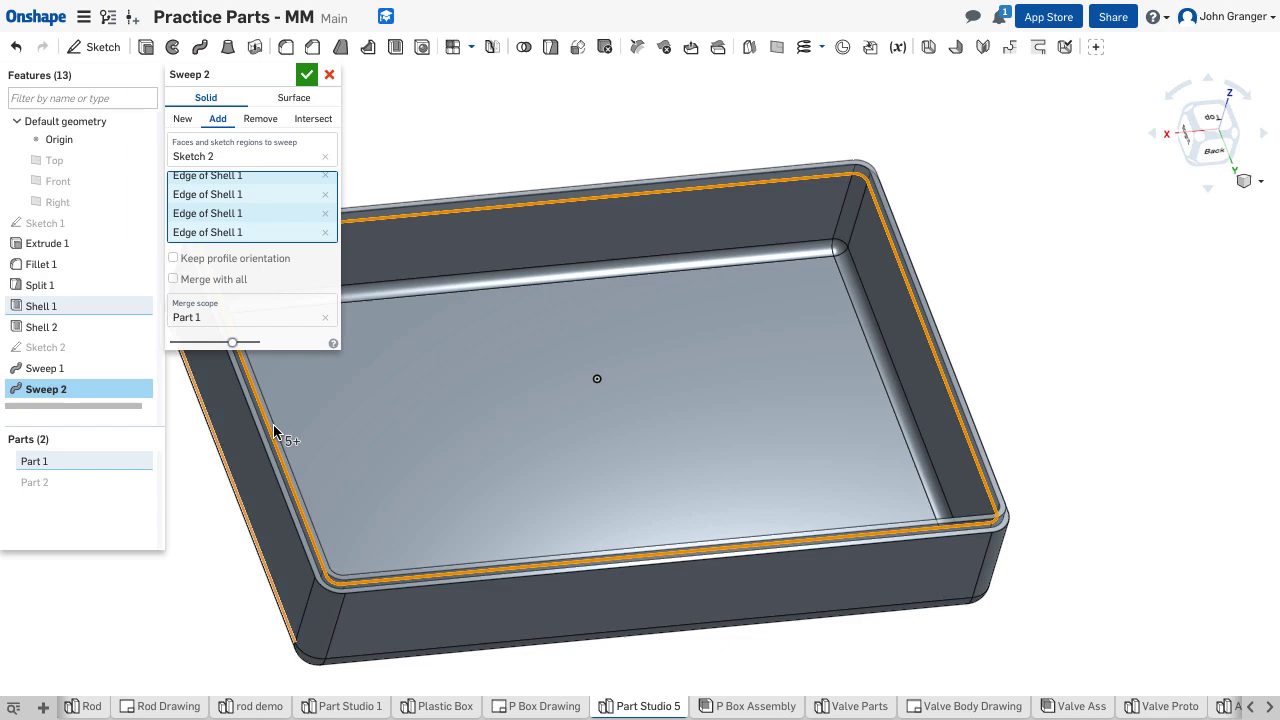
pyautogui.click(306, 75)
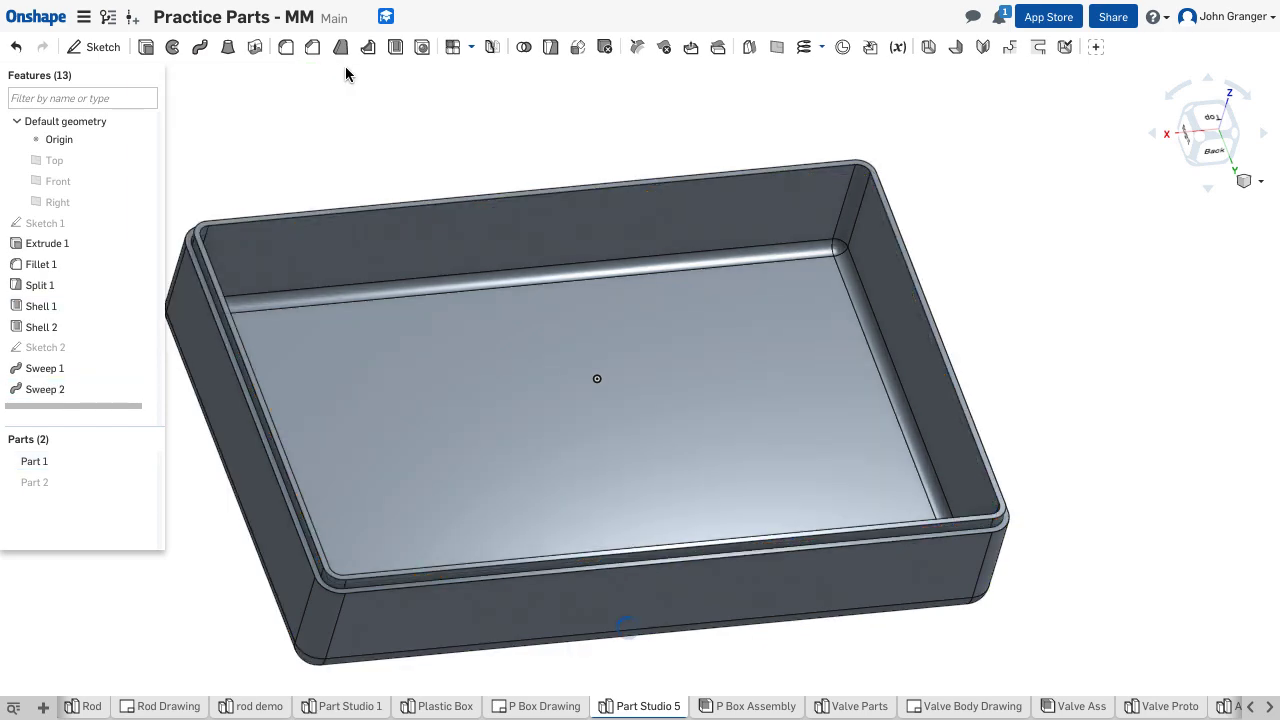
# Show both Part 1 and Part 2, then turn on a section view through the closed box
pyautogui.moveTo(1085, 383); pyautogui.dragTo(737, 406, button='right')
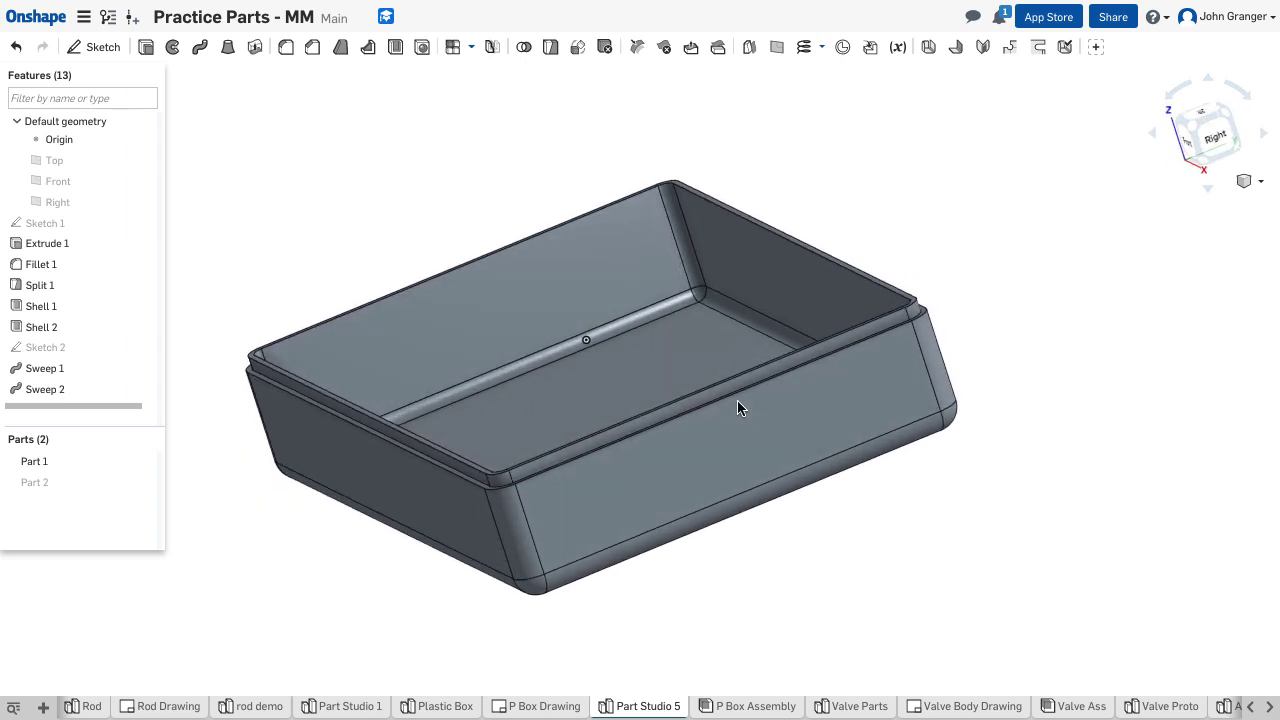
pyautogui.click(144, 461)
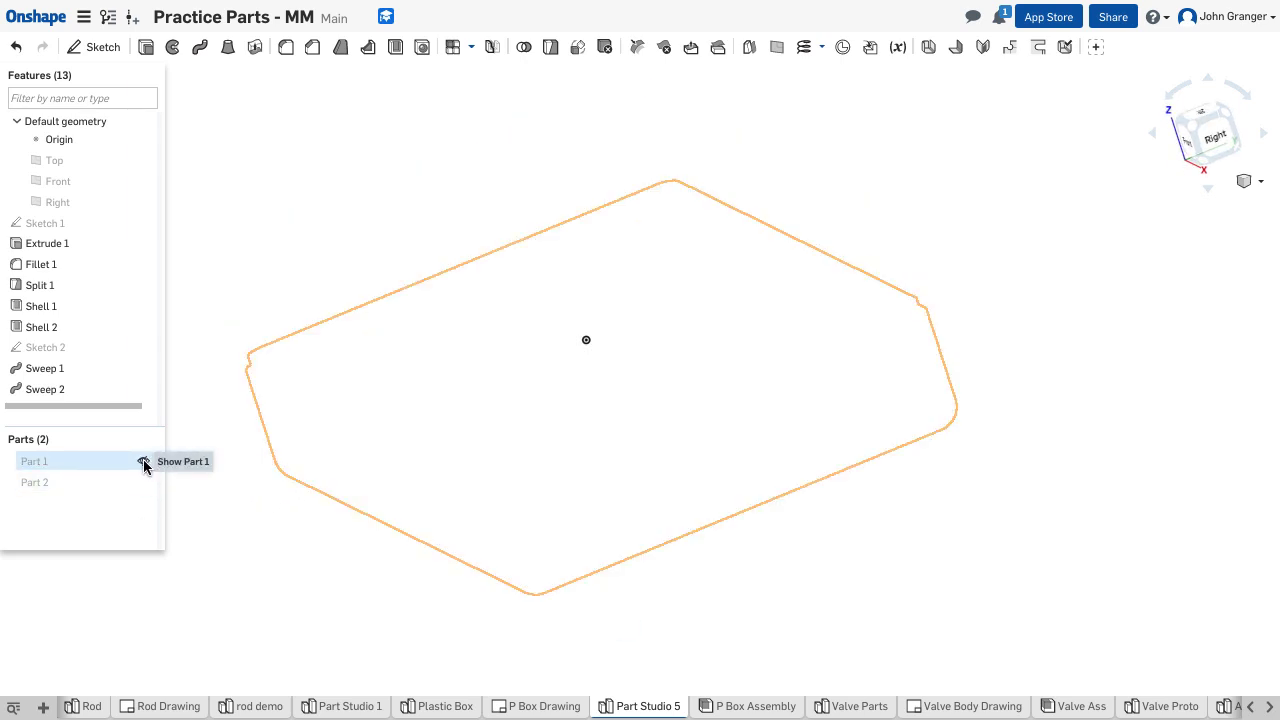
pyautogui.click(144, 461)
pyautogui.click(144, 481)
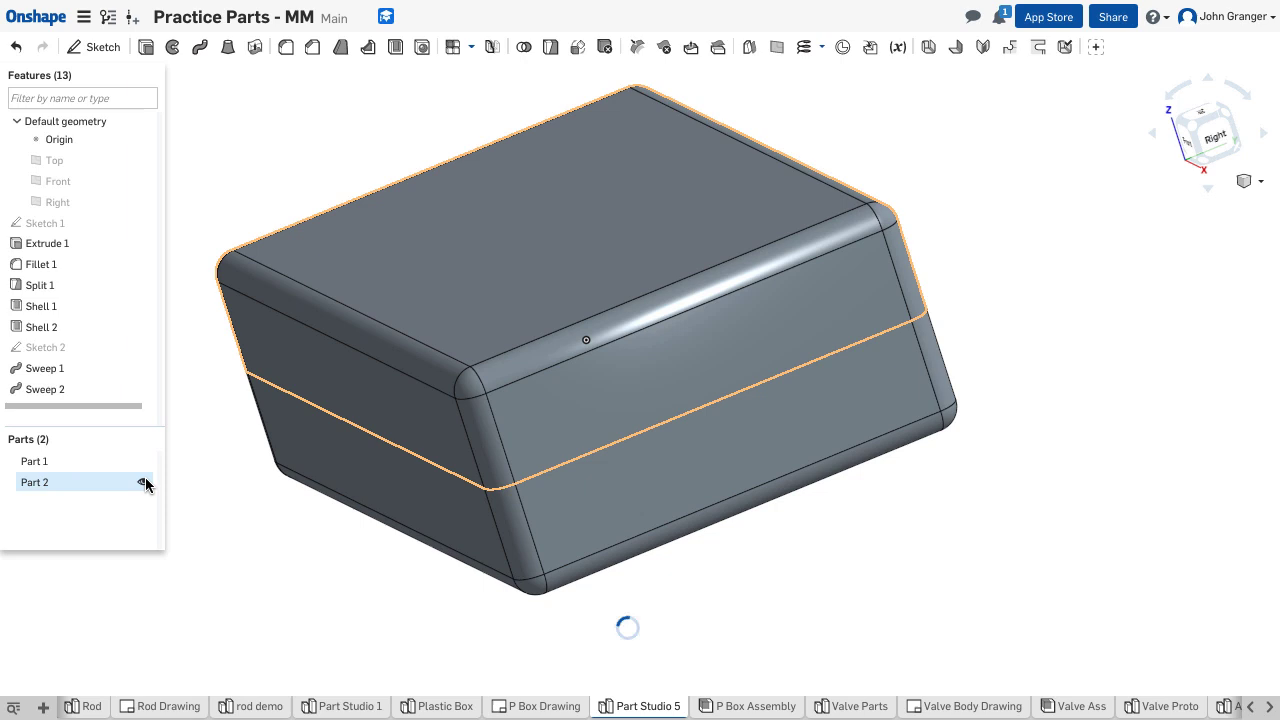
pyautogui.click(1258, 181)
pyautogui.click(1236, 456)
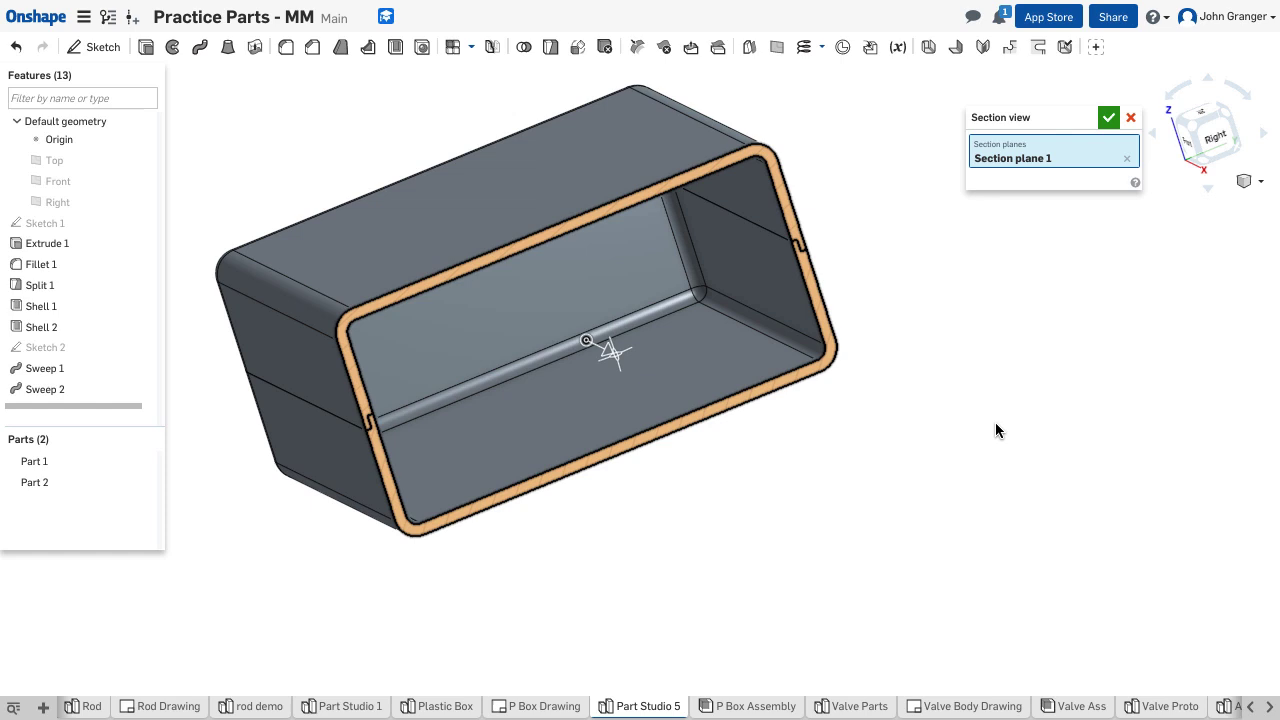
# View the section straight from the Right side and zoom in on the lap joint
pyautogui.hotkey('shift', '4')
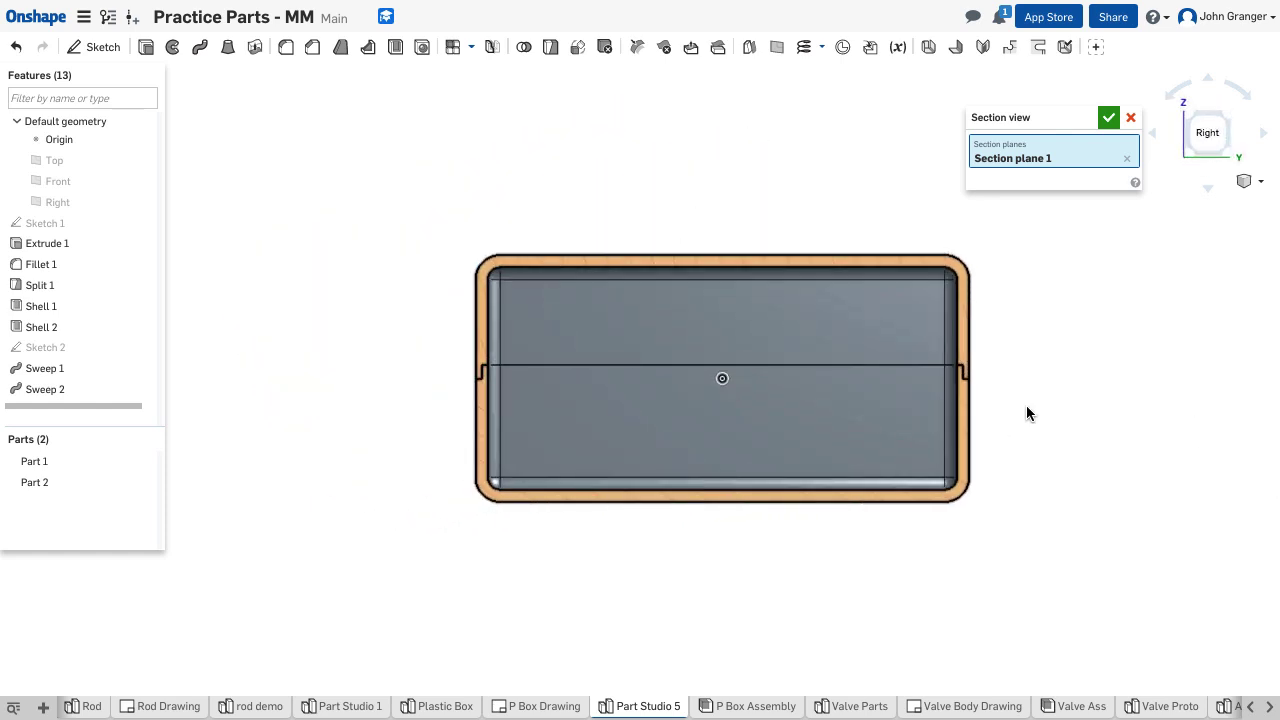
pyautogui.scroll(3, 1027, 413)
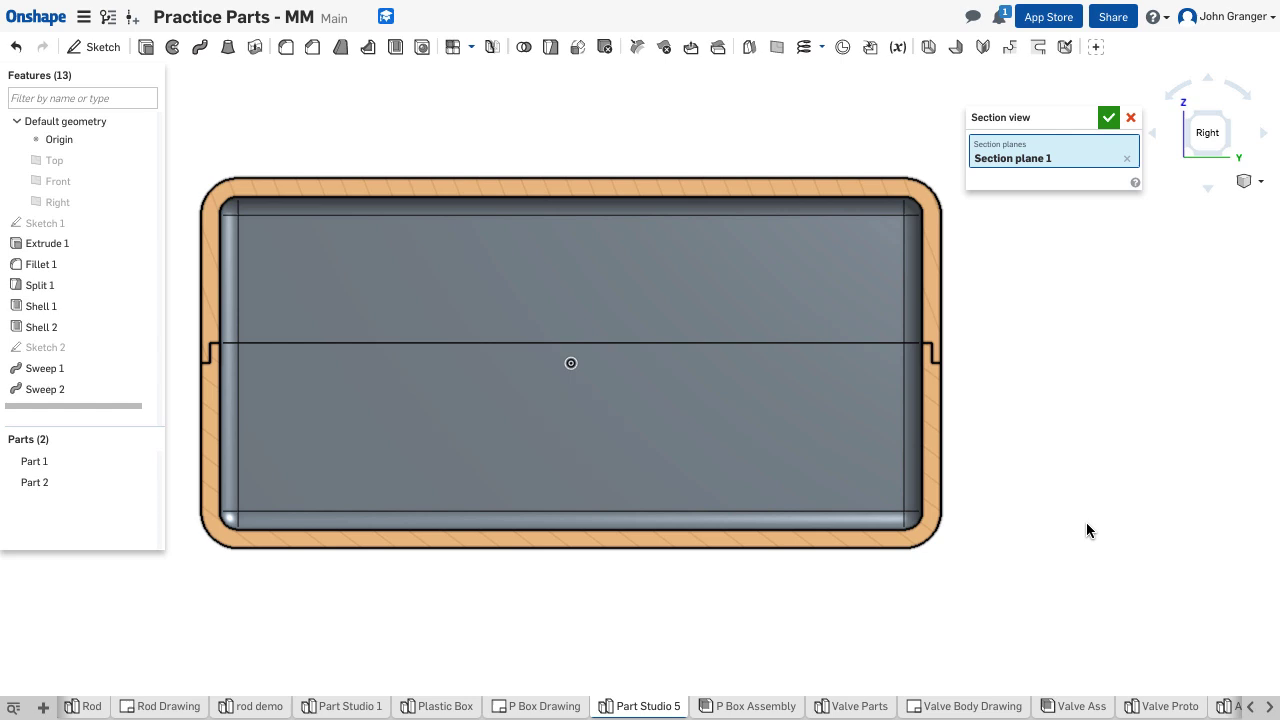
pyautogui.scroll(-1, 1120, 470)
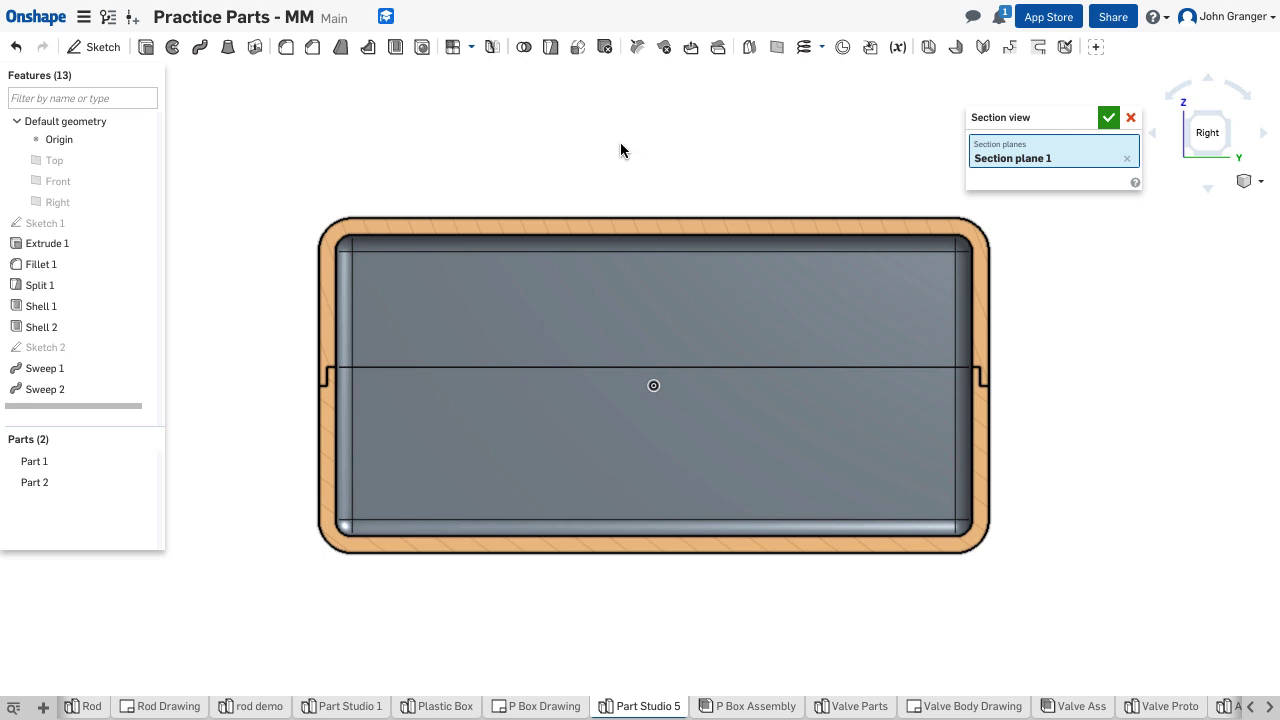
# Turn the section view off and return the model to an isometric view
pyautogui.click(1249, 182)
pyautogui.click(1234, 452)
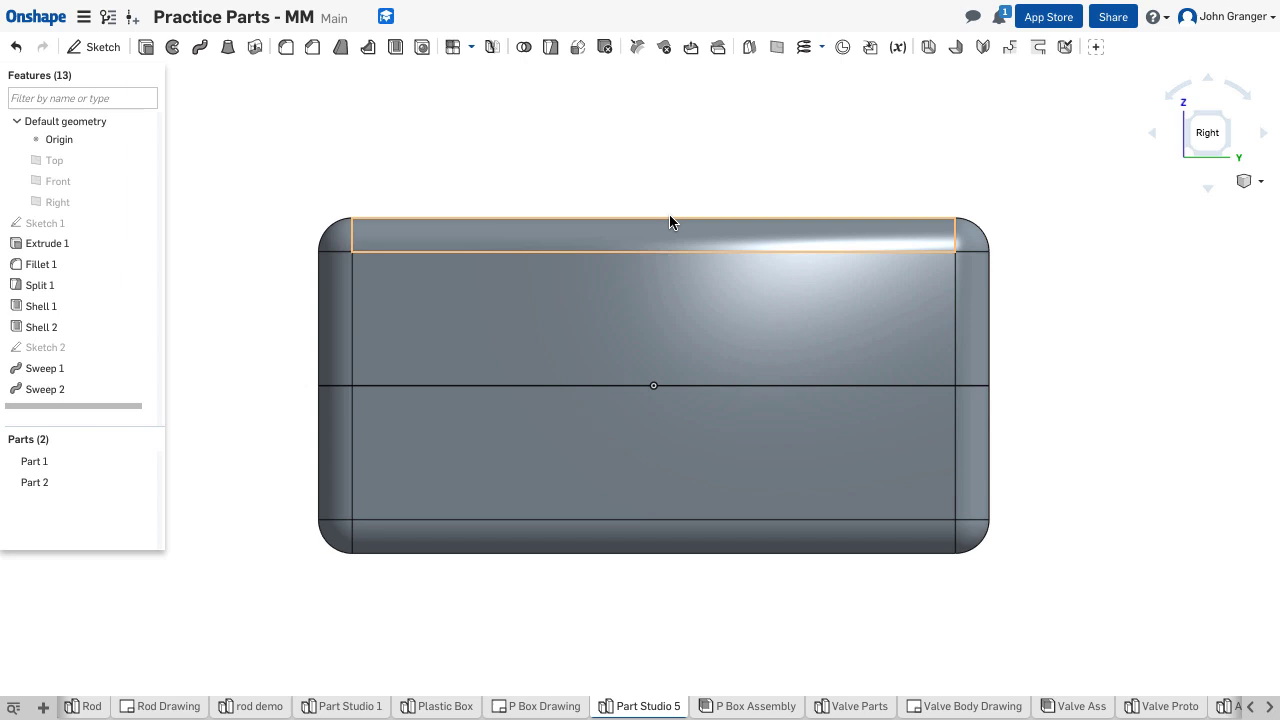
pyautogui.moveTo(277, 186); pyautogui.dragTo(264, 179, button='right')
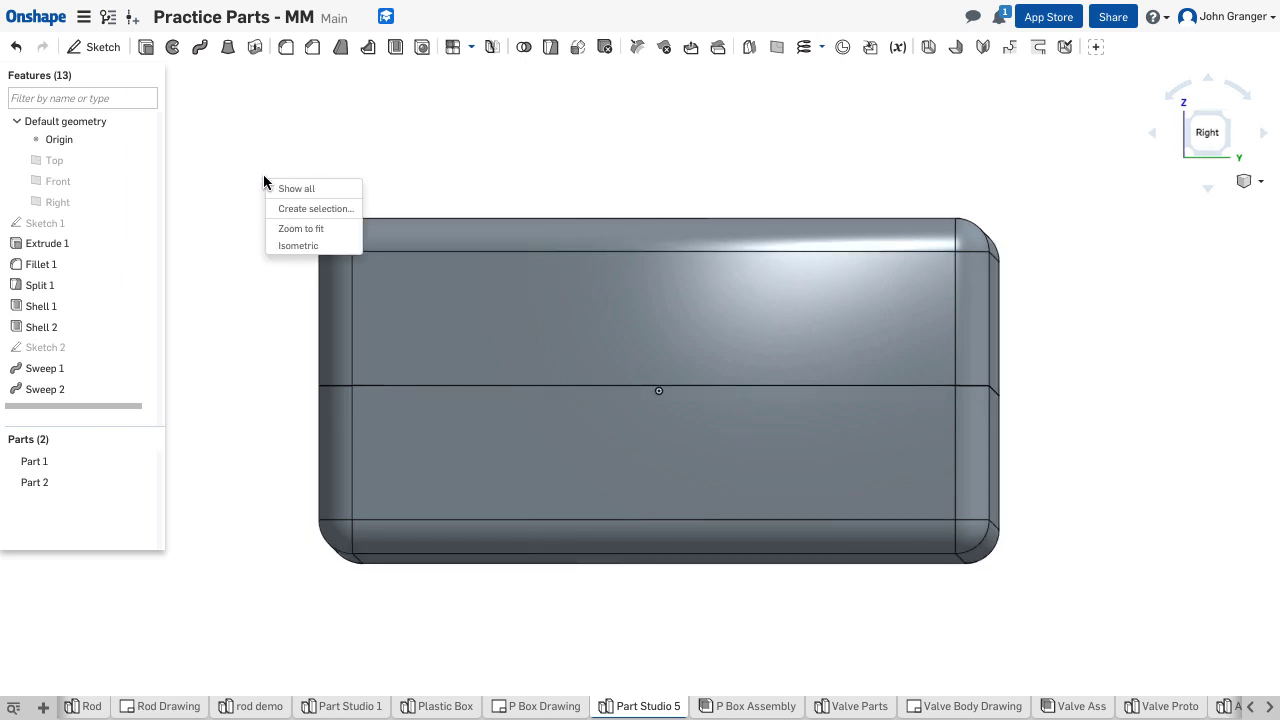
pyautogui.click(300, 246)
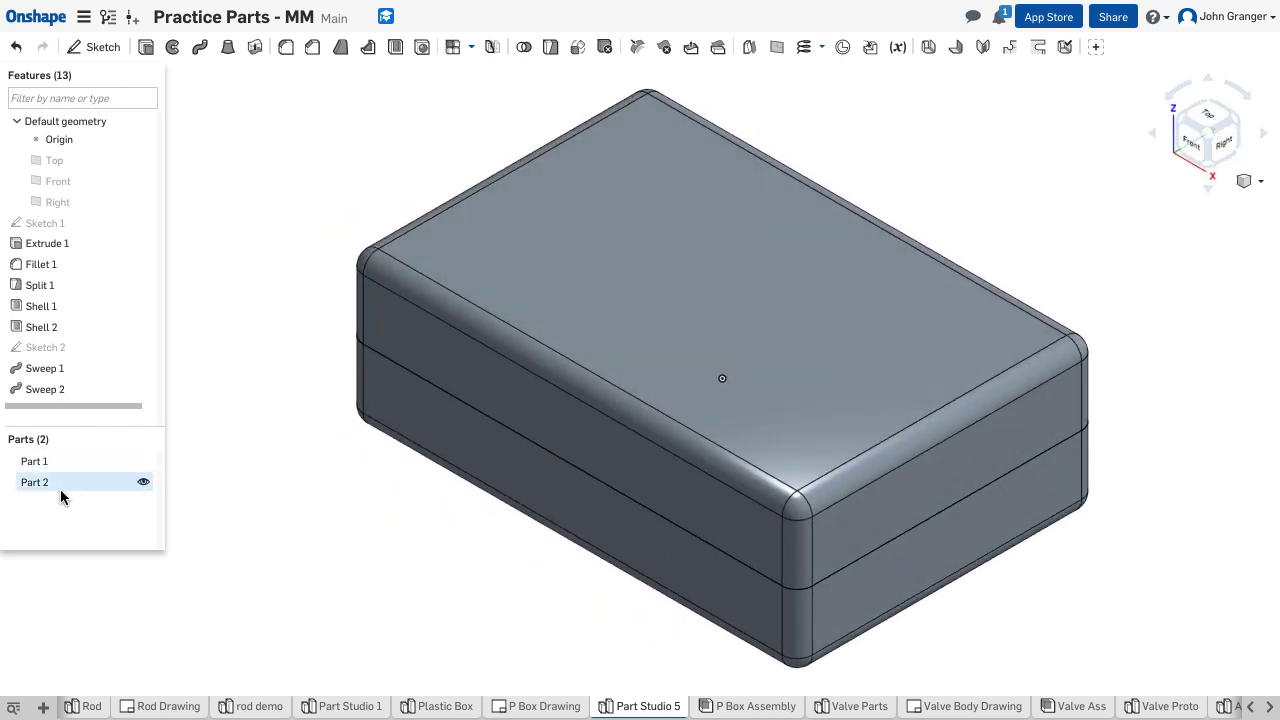
# Hide the lid, Part 2, leaving only the hollow tray, Part 1, visible
pyautogui.click(141, 460)
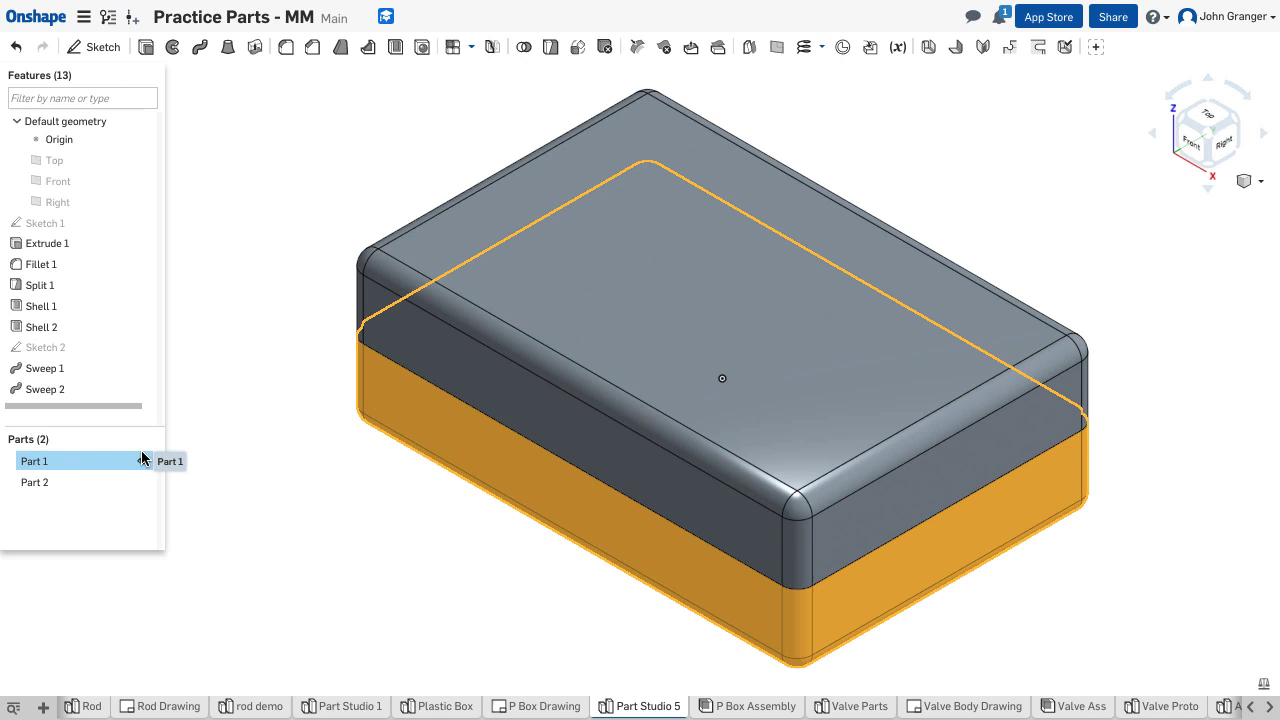
pyautogui.click(142, 461)
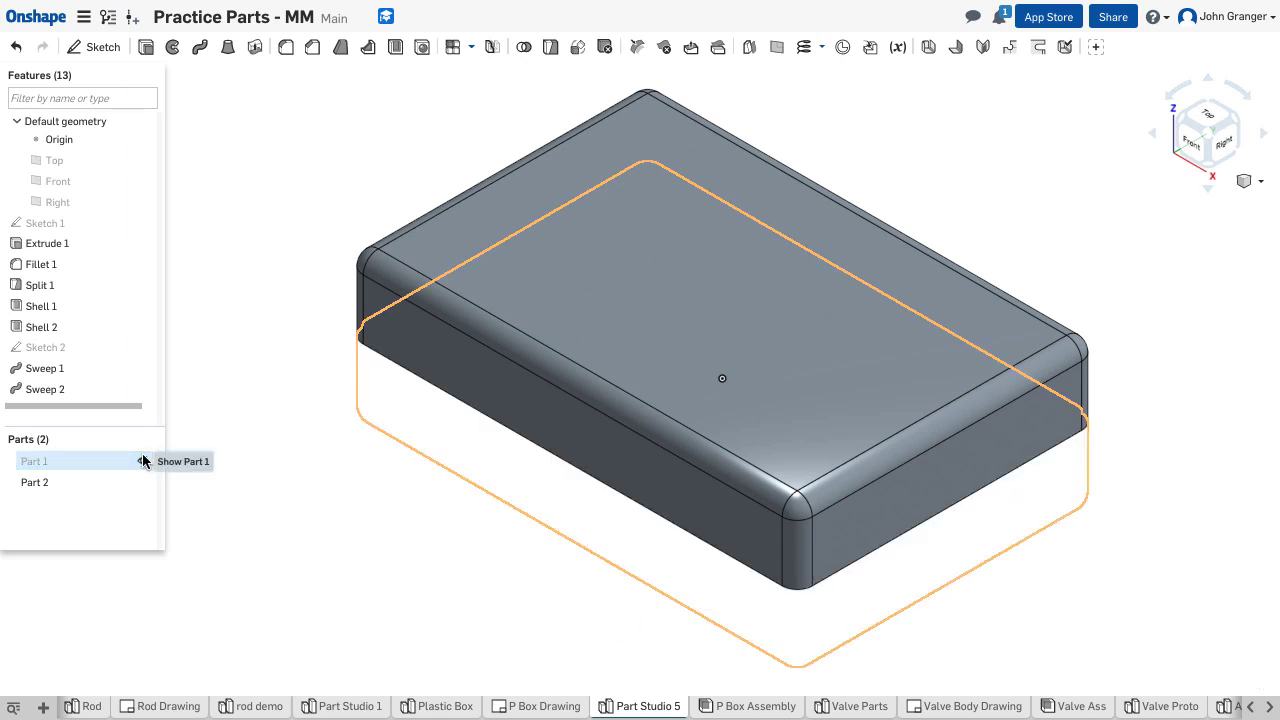
pyautogui.click(142, 461)
pyautogui.click(143, 484)
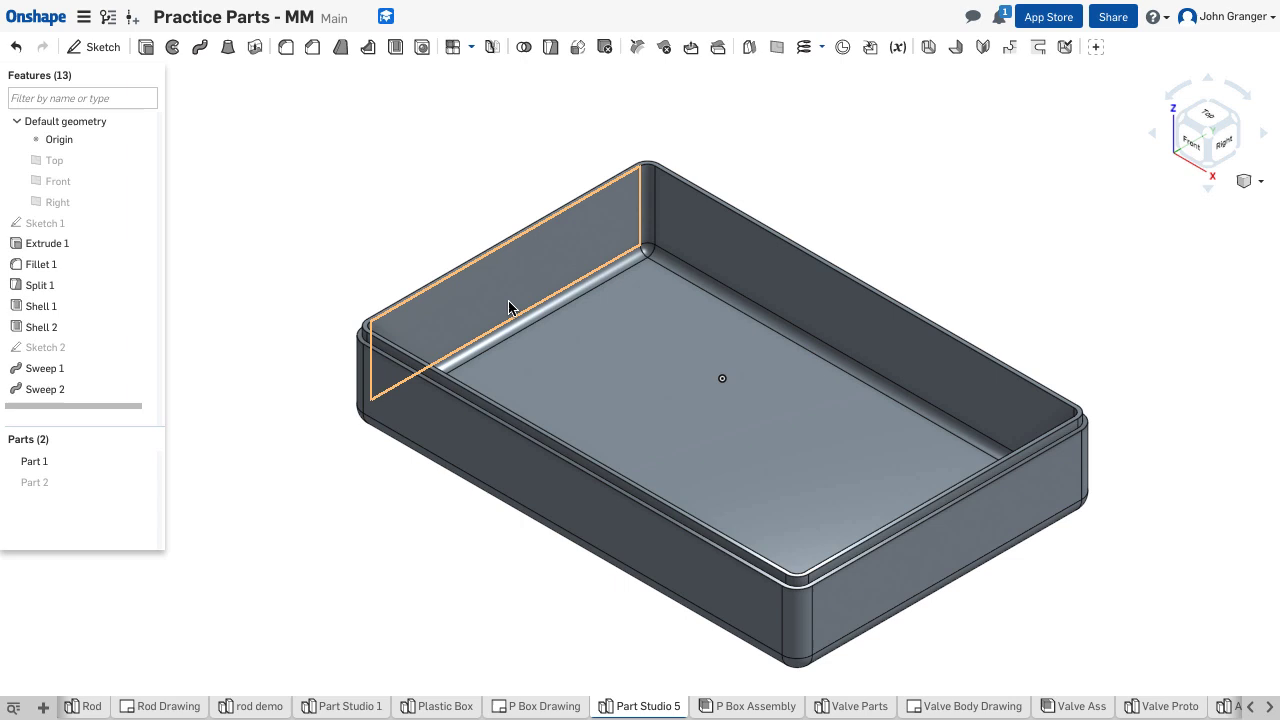
# Start a 3° draft using the Sweep 2 rim face as neutral plane and the tray's inner wall as the face to draft
pyautogui.click(340, 47)
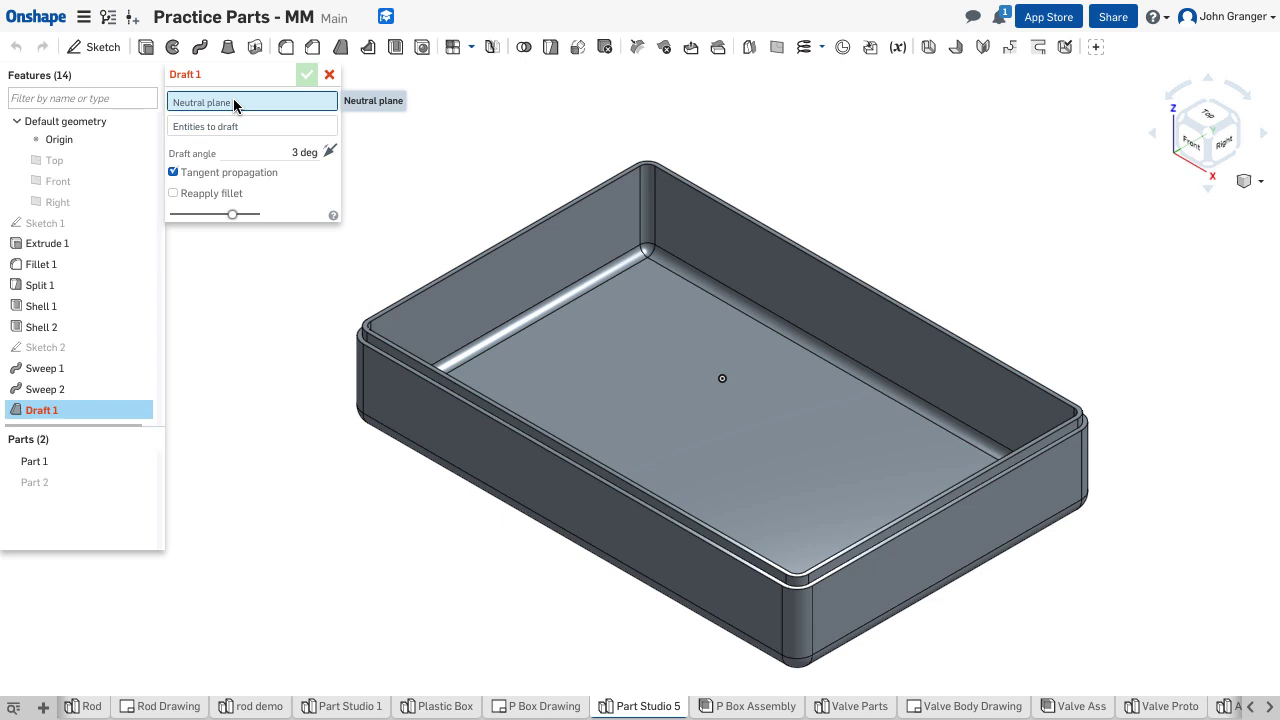
pyautogui.moveTo(580, 157); pyautogui.dragTo(554, 171, button='right')
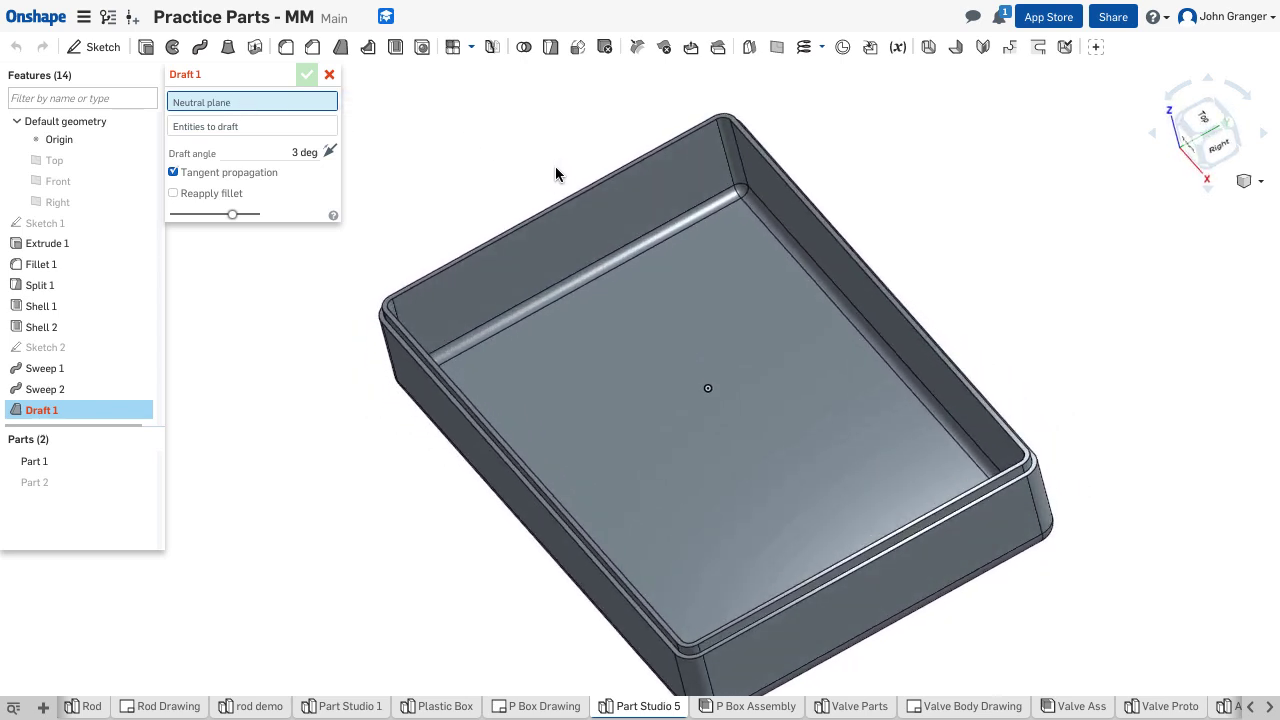
pyautogui.click(628, 170)
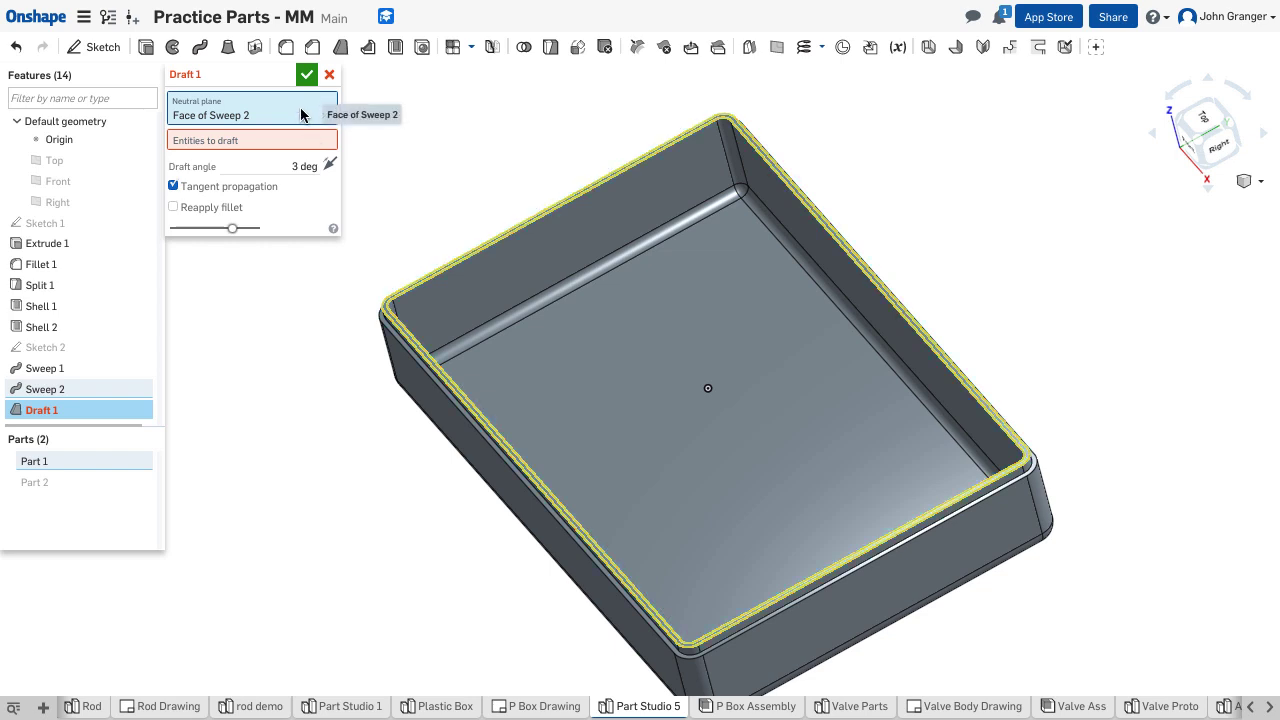
pyautogui.click(305, 140)
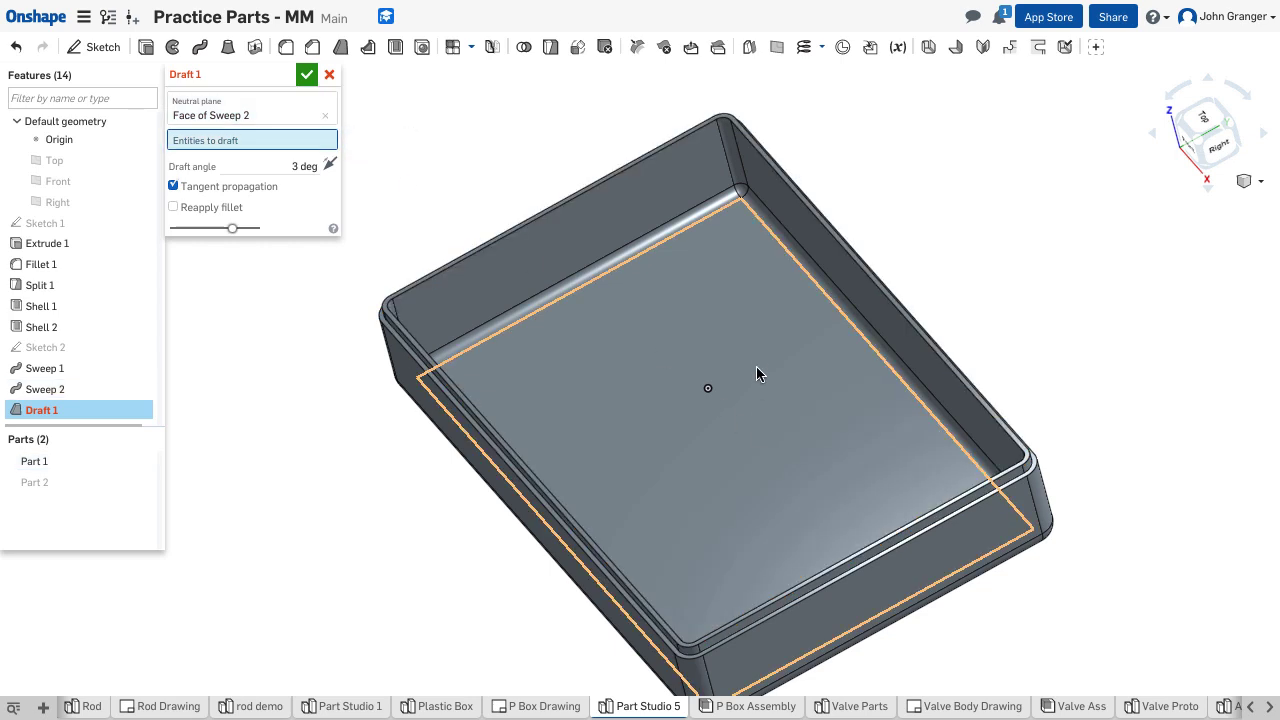
pyautogui.click(843, 272)
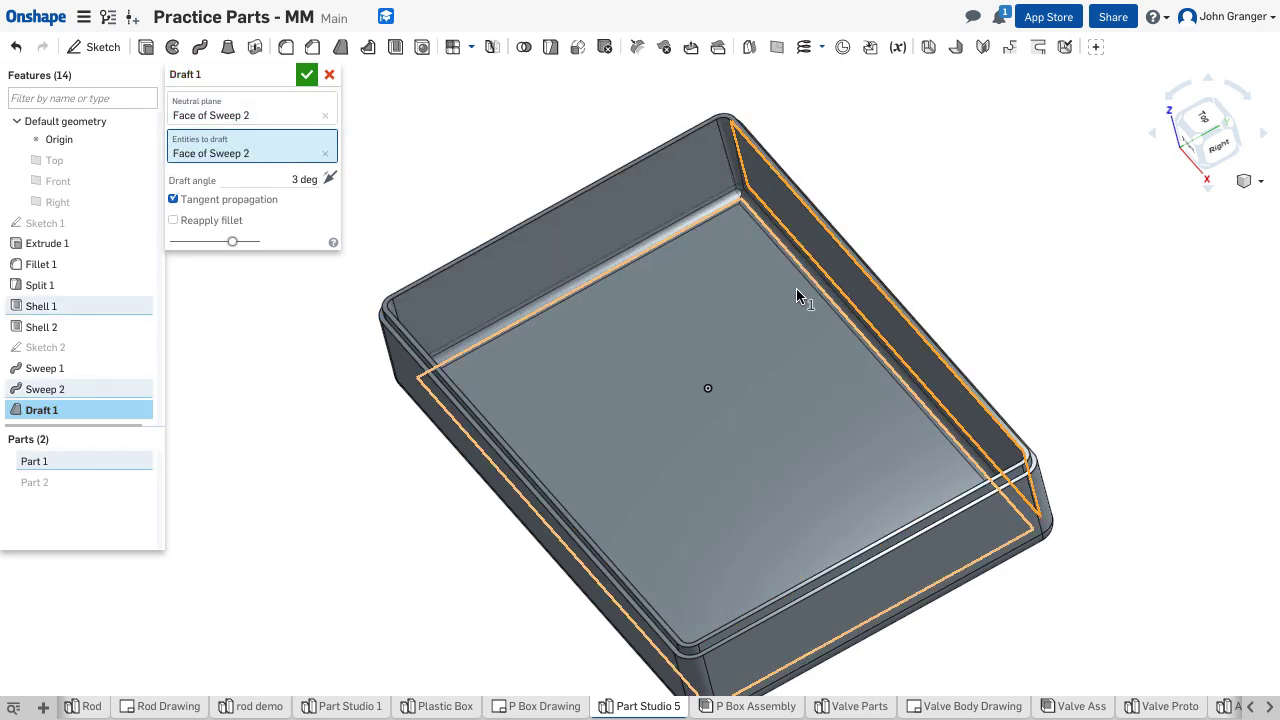
pyautogui.moveTo(714, 194); pyautogui.dragTo(274, 437, button='right')
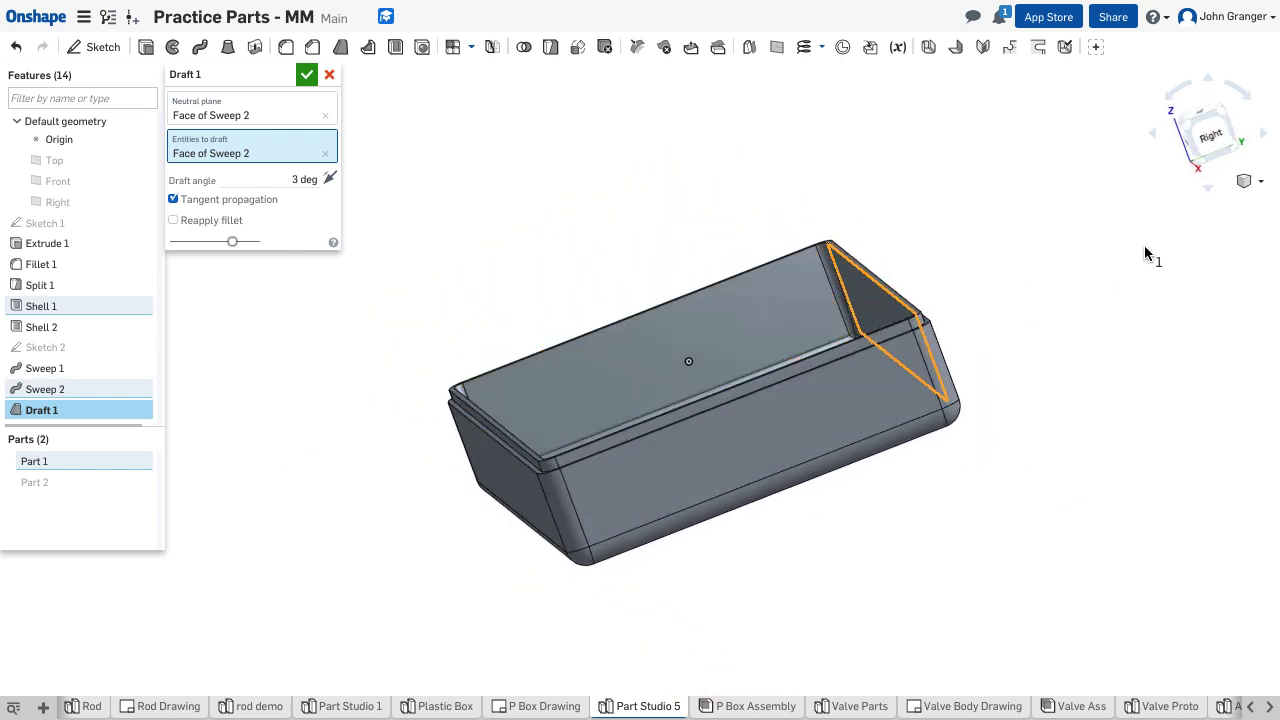
# Check the draft's taper in translucent Right and Front views, then commit Draft 1 at 3°
pyautogui.click(1259, 186)
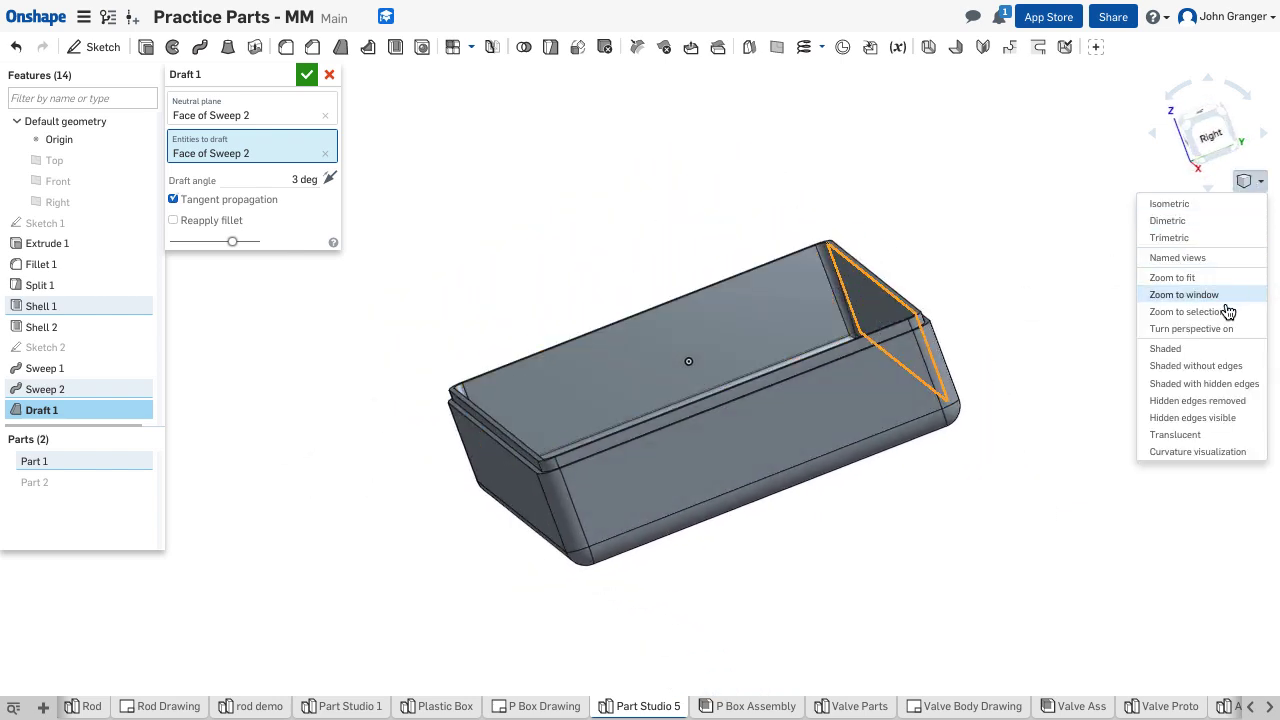
pyautogui.click(1208, 434)
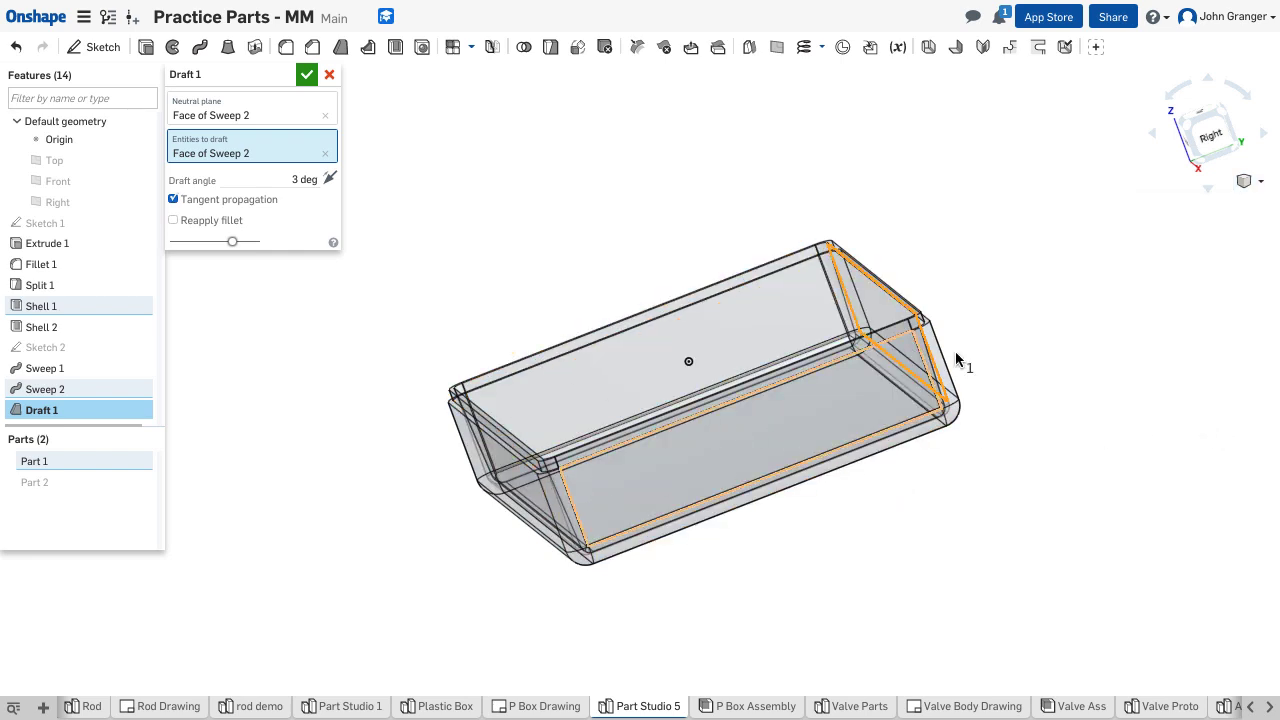
pyautogui.click(1200, 140)
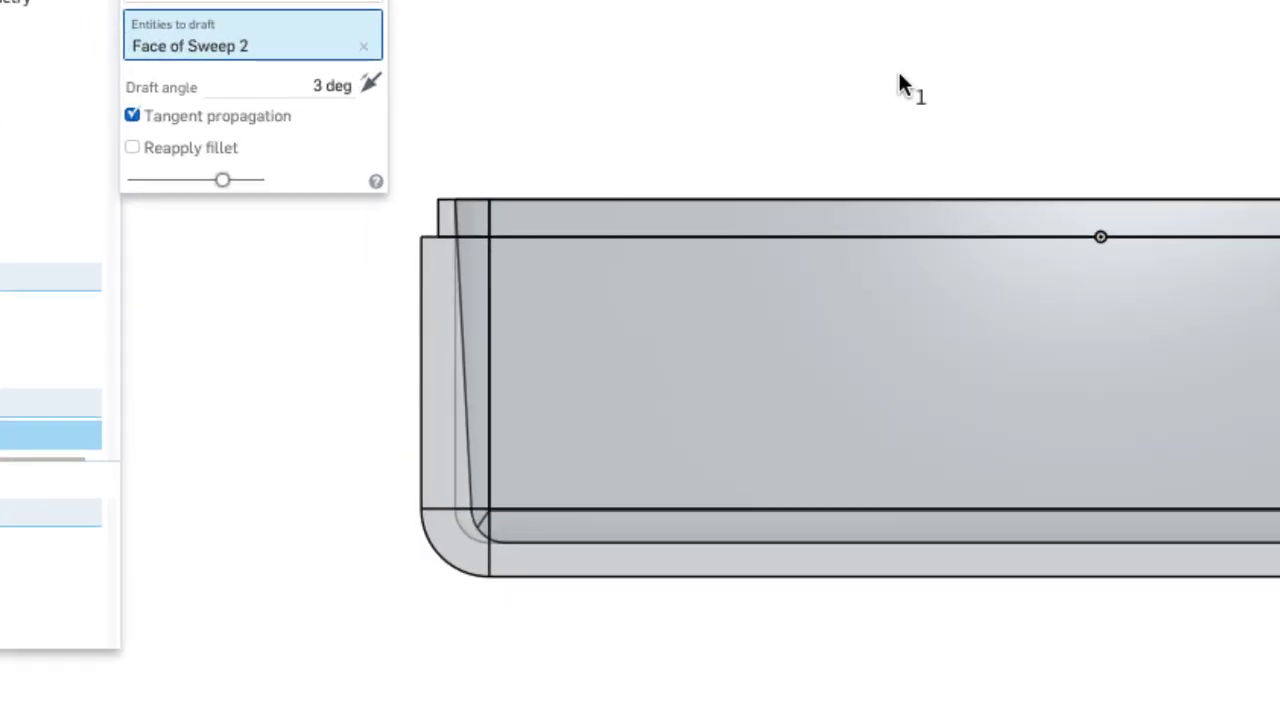
pyautogui.click(366, 86)
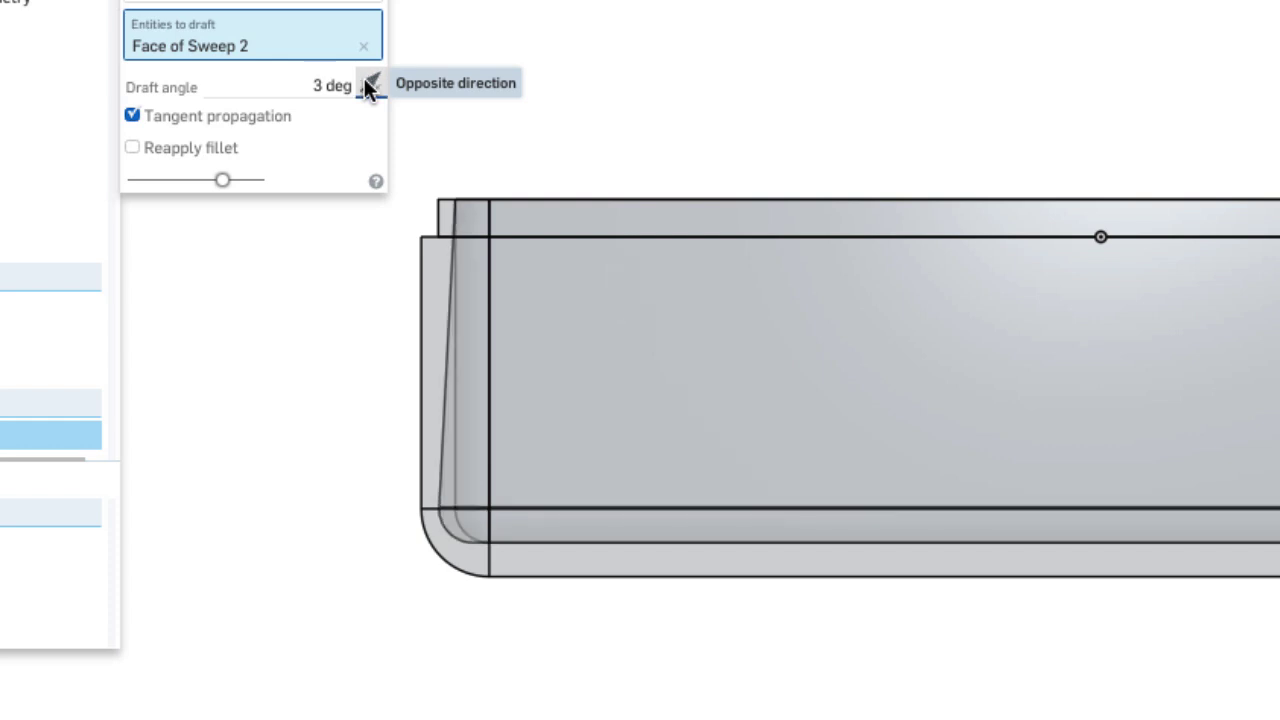
pyautogui.click(366, 86)
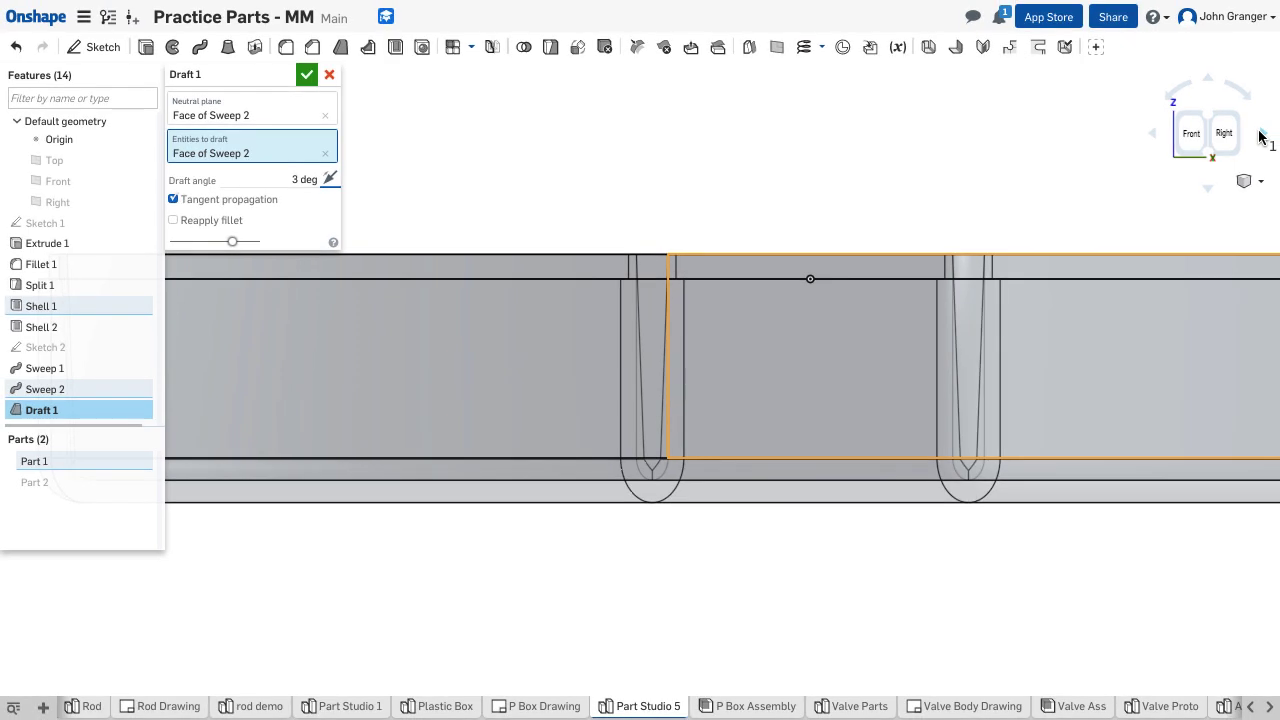
pyautogui.click(1261, 135)
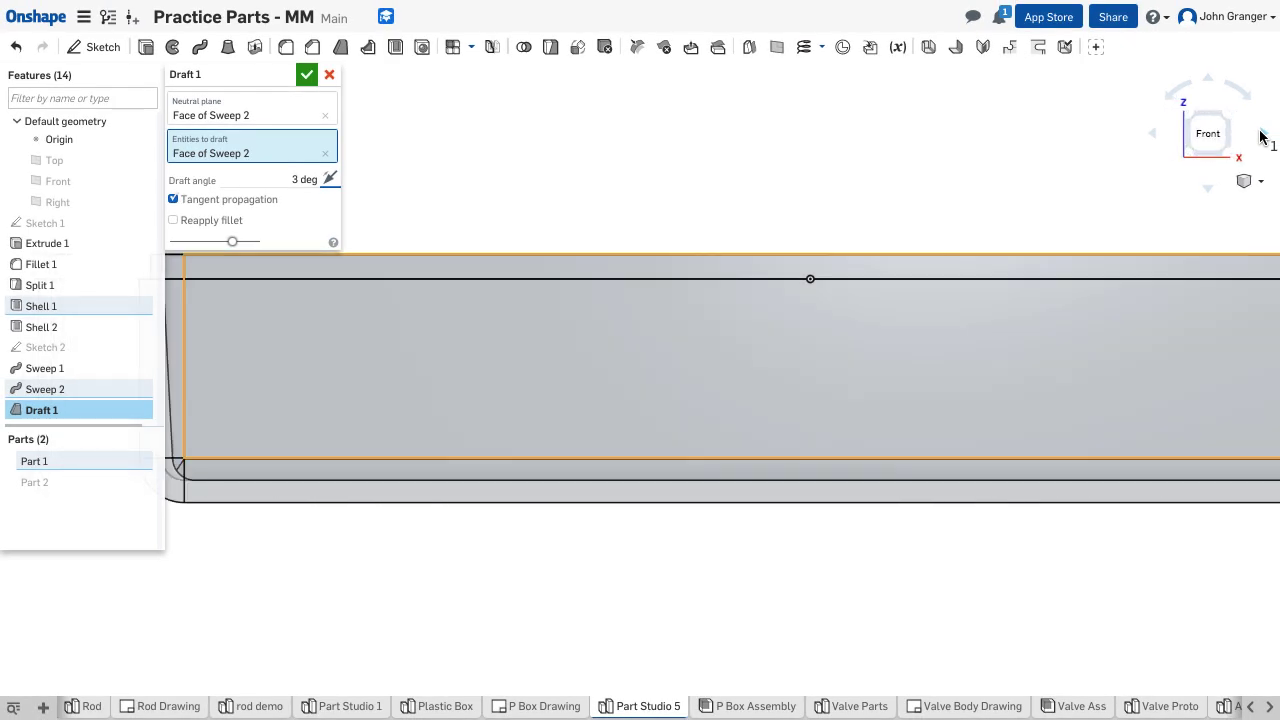
pyautogui.scroll(-2, 990, 277)
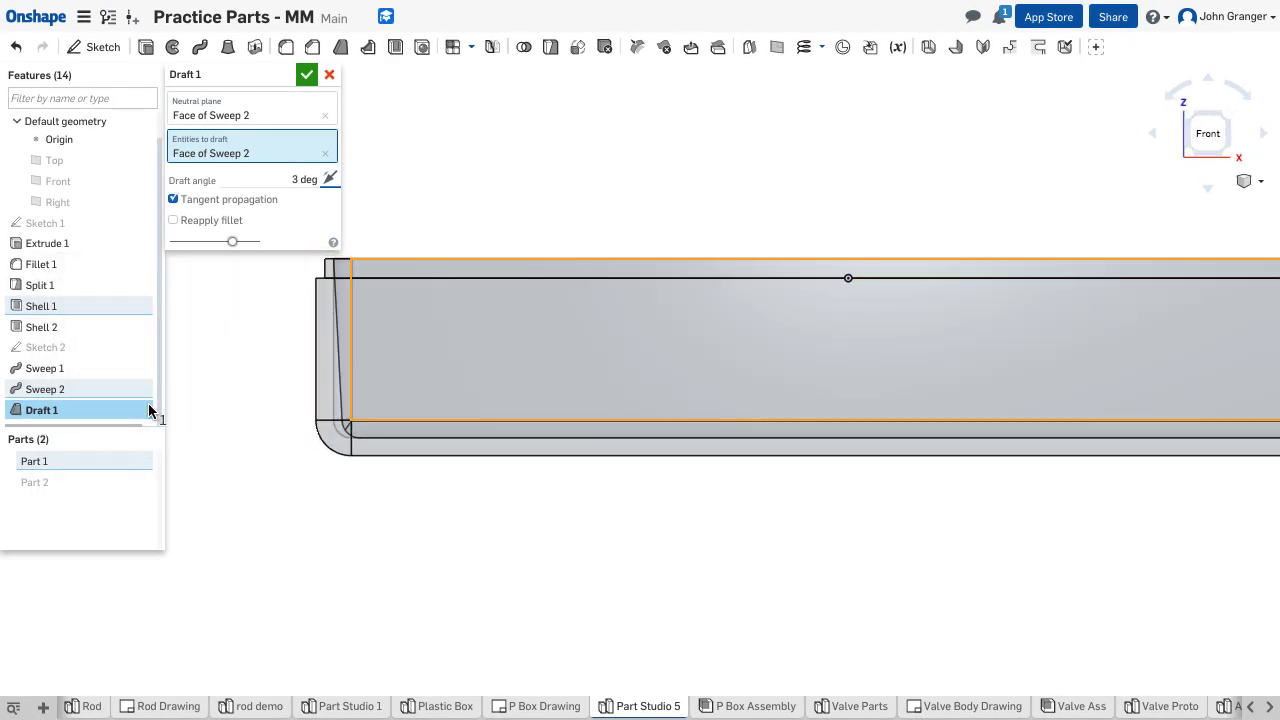
pyautogui.click(306, 76)
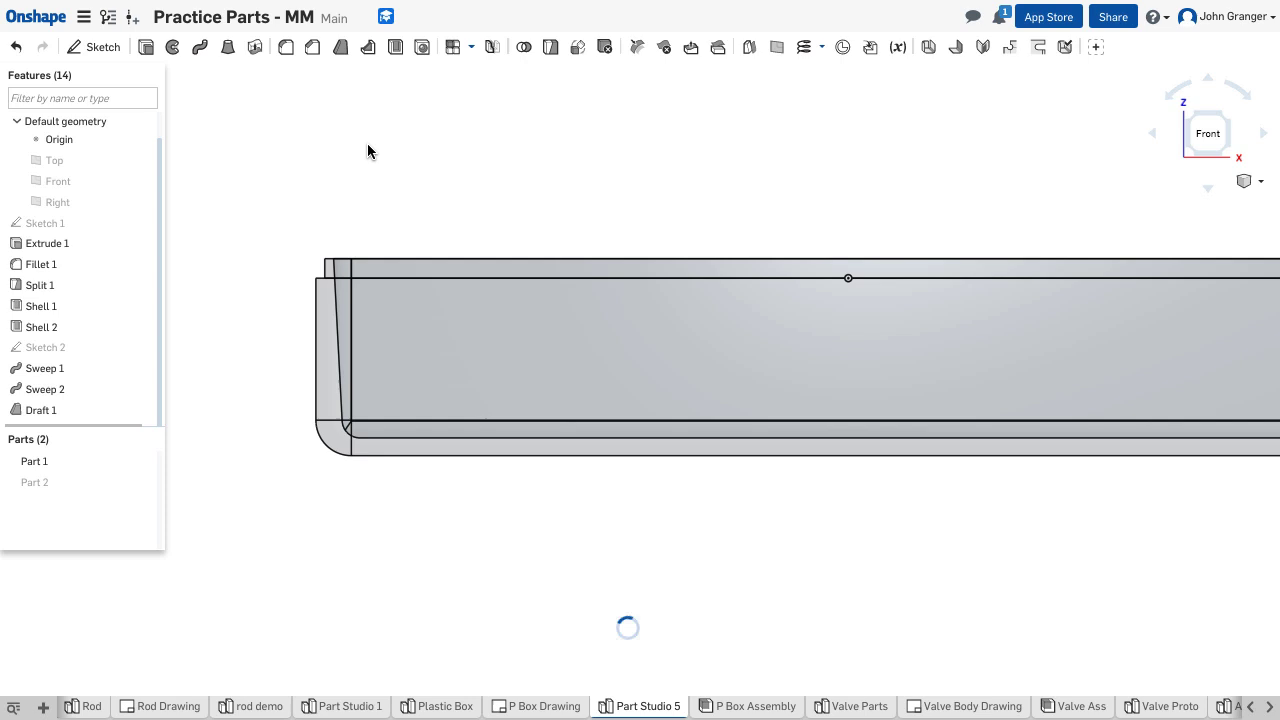
# Return to isometric, hide Part 1, show Part 2, and orbit to view the lid from below
pyautogui.rightClick(272, 189)
pyautogui.click(287, 255)
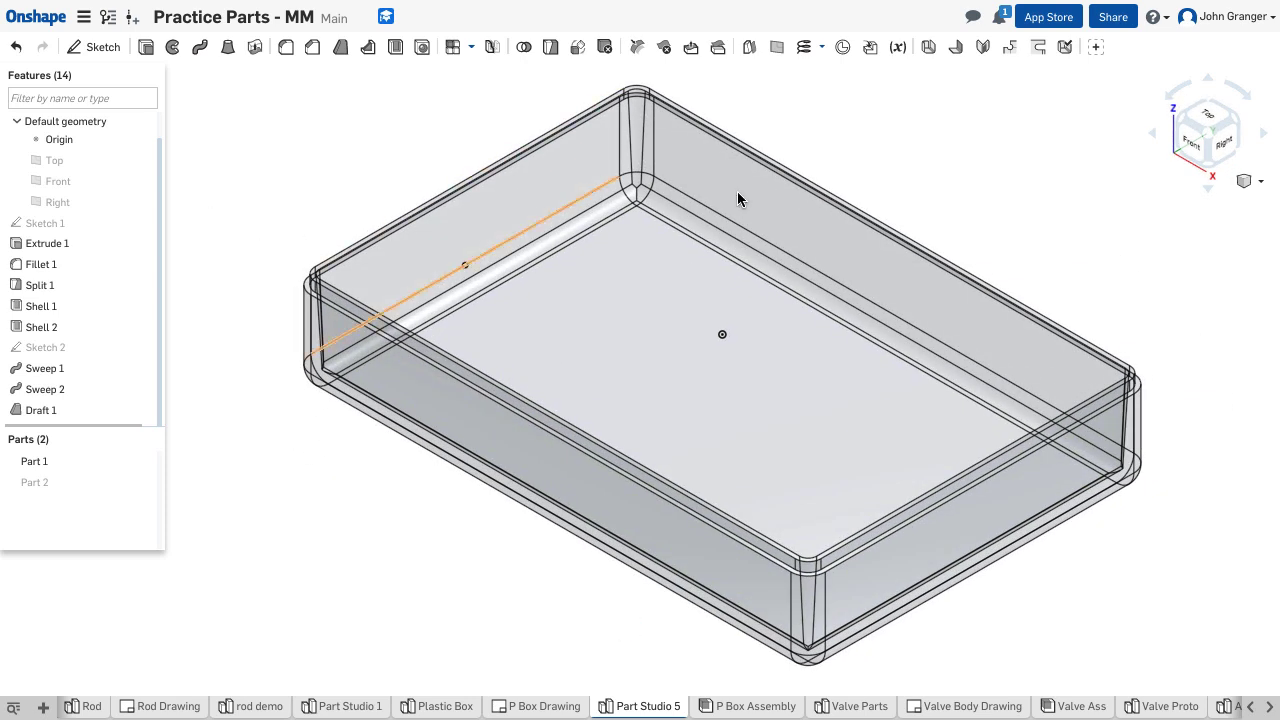
pyautogui.click(143, 461)
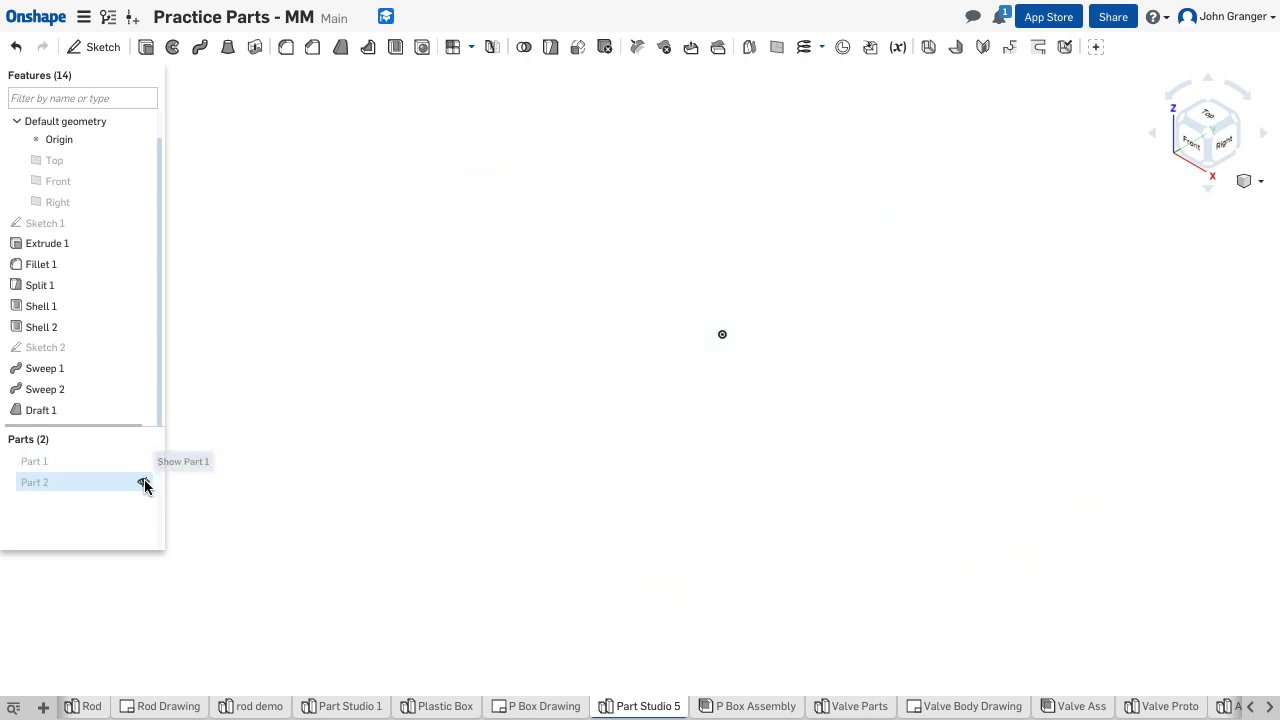
pyautogui.click(144, 483)
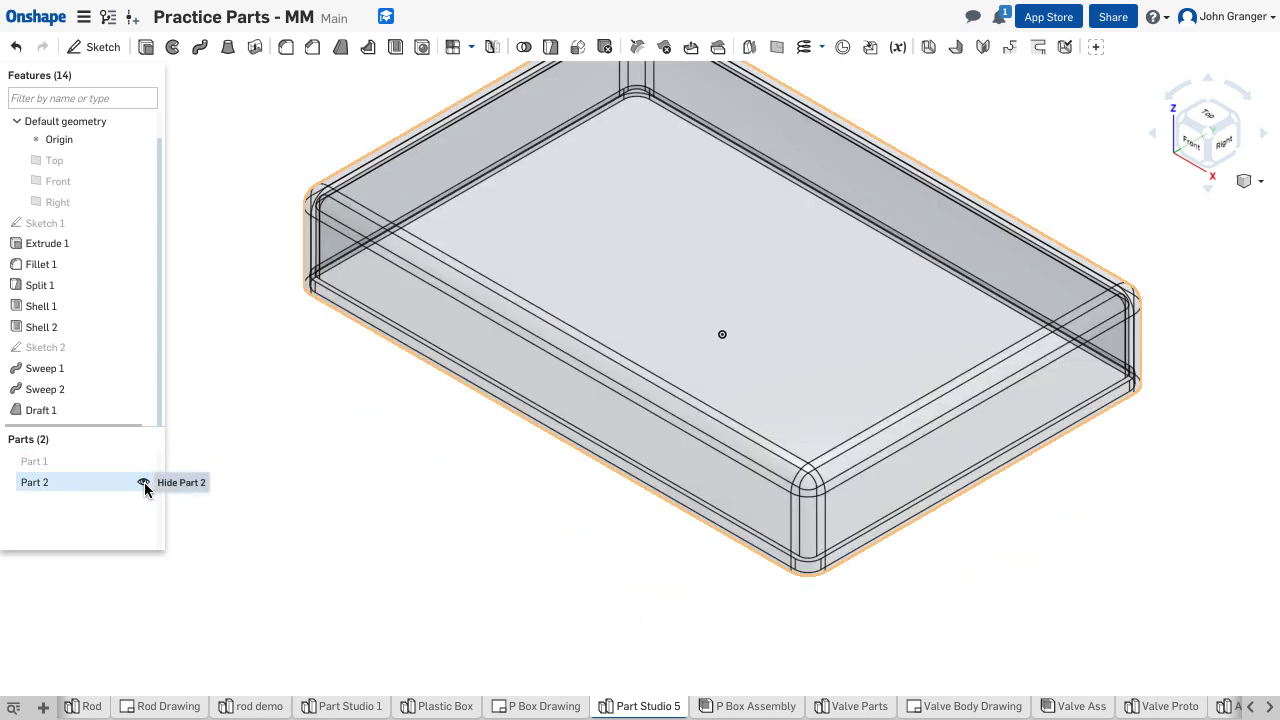
pyautogui.moveTo(330, 472); pyautogui.dragTo(368, 285, button='right')
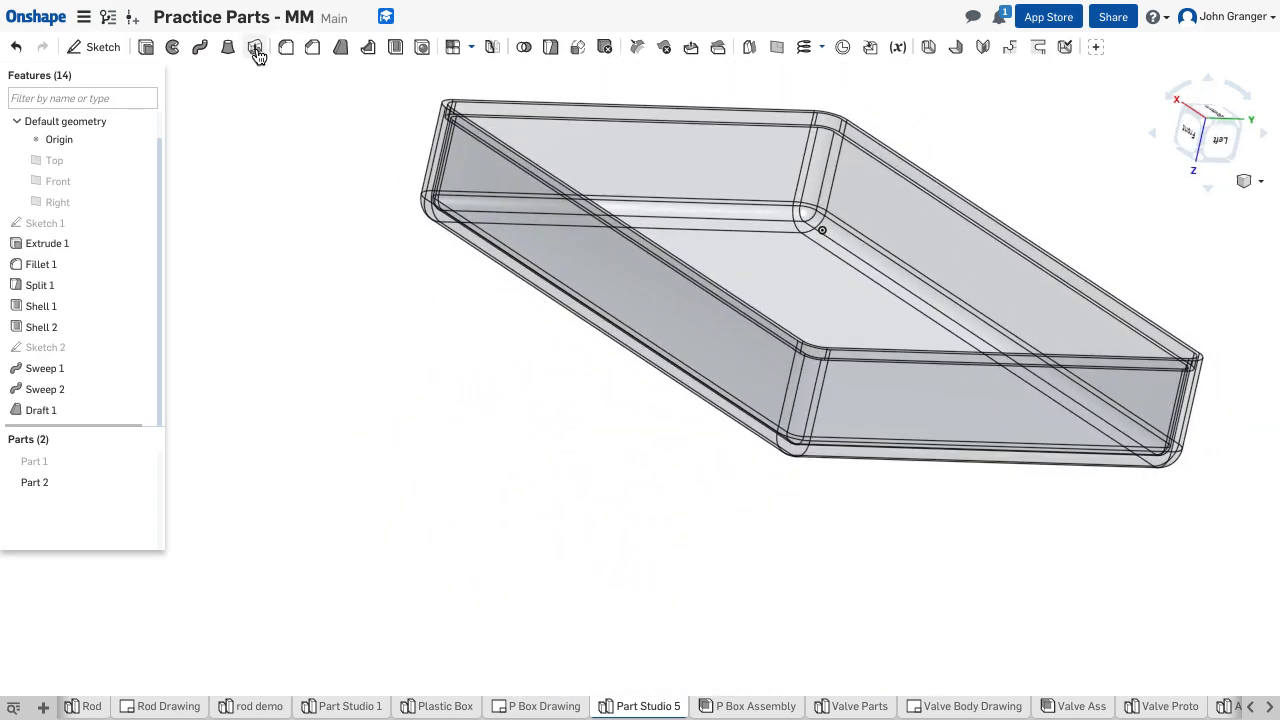
# Draft the lid's Shell 2 inner wall 3° using the Sweep 1 face as neutral plane
pyautogui.click(341, 52)
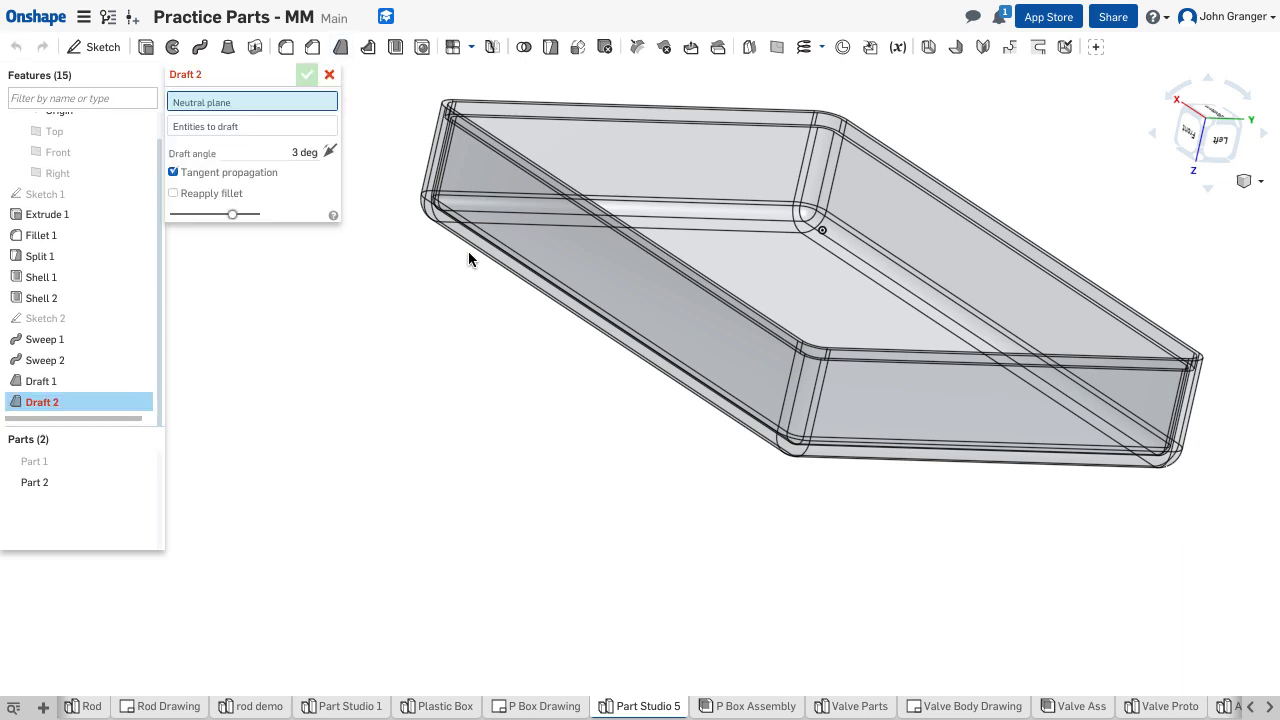
pyautogui.moveTo(430, 337); pyautogui.dragTo(414, 349, button='right')
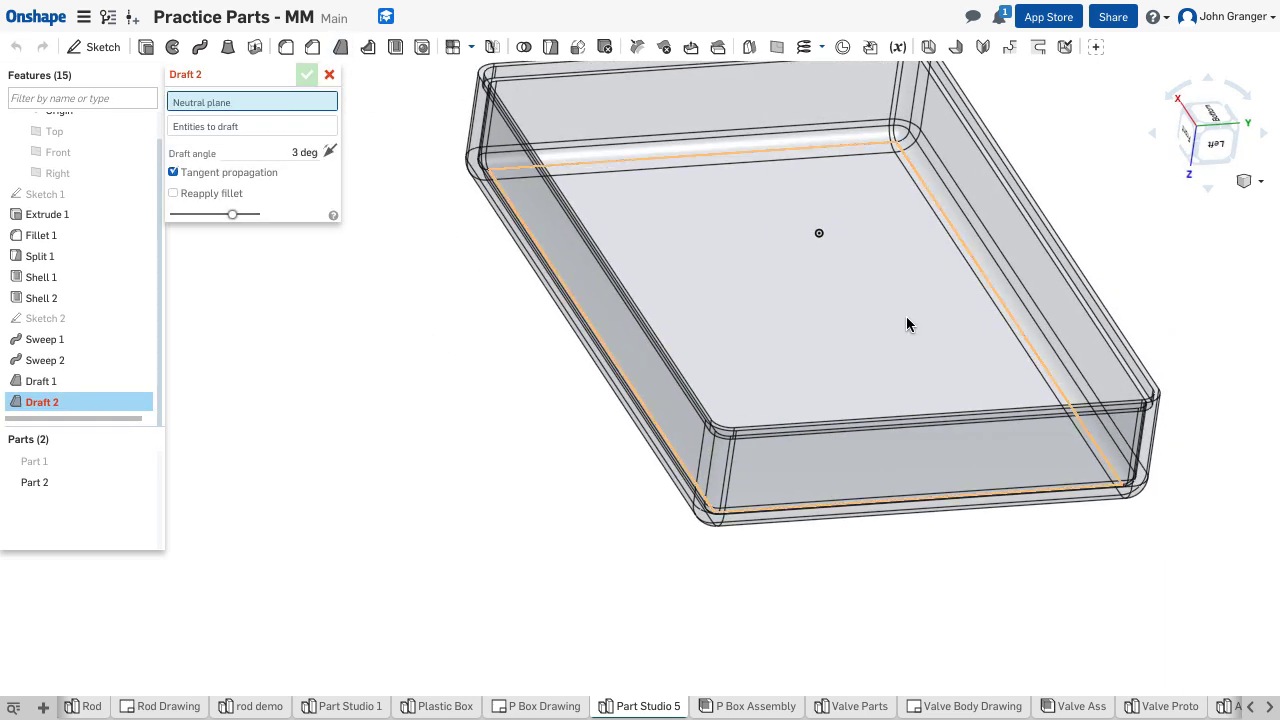
pyautogui.click(1045, 240)
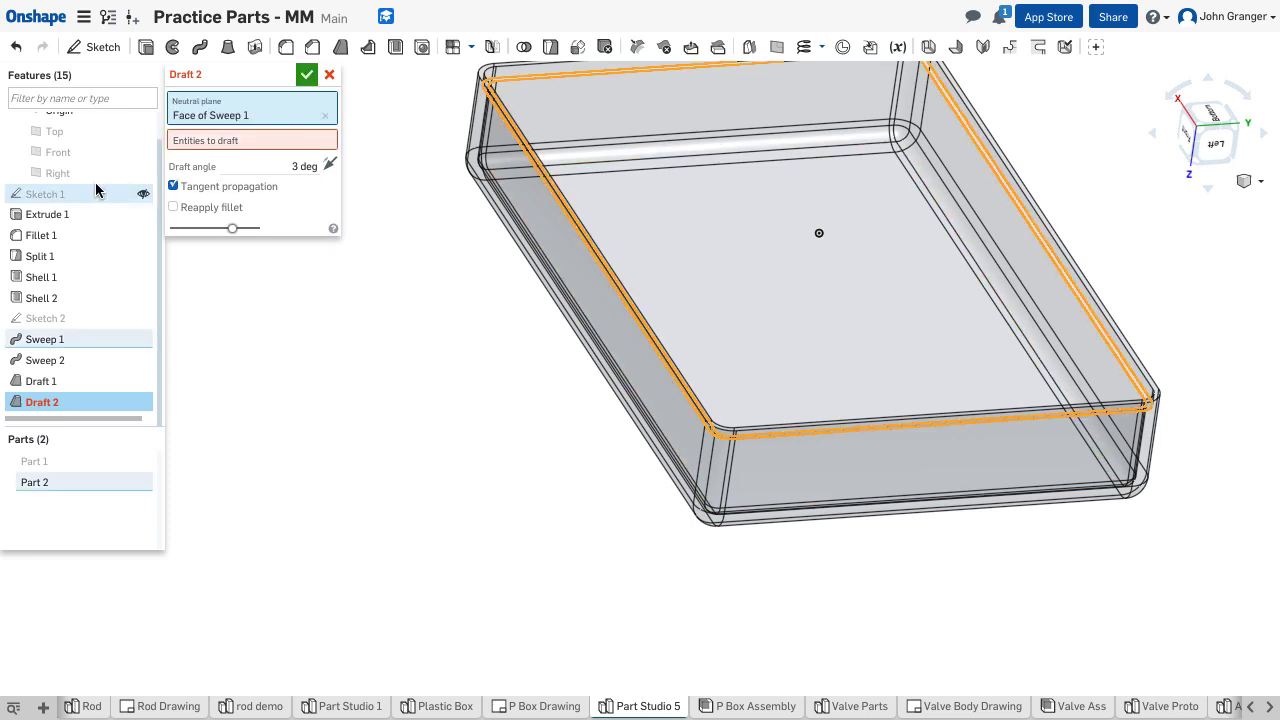
pyautogui.click(251, 141)
pyautogui.click(1000, 226)
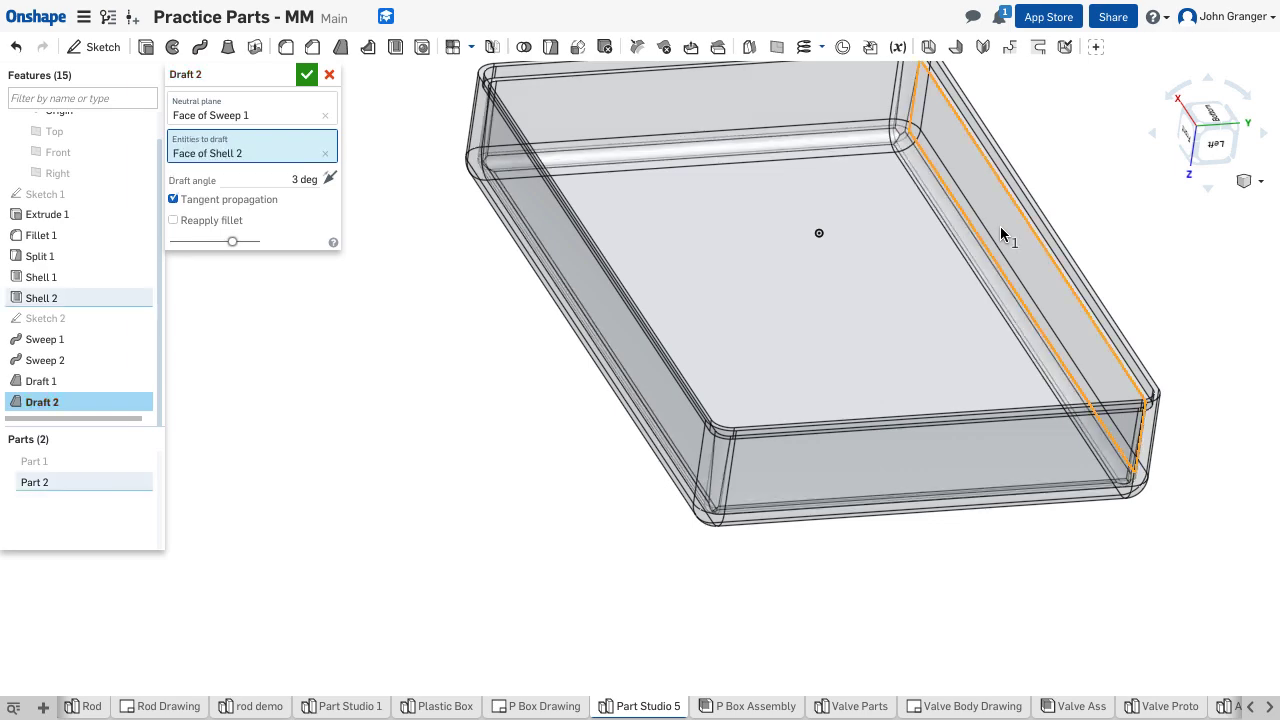
pyautogui.moveTo(634, 508); pyautogui.dragTo(870, 386, button='right')
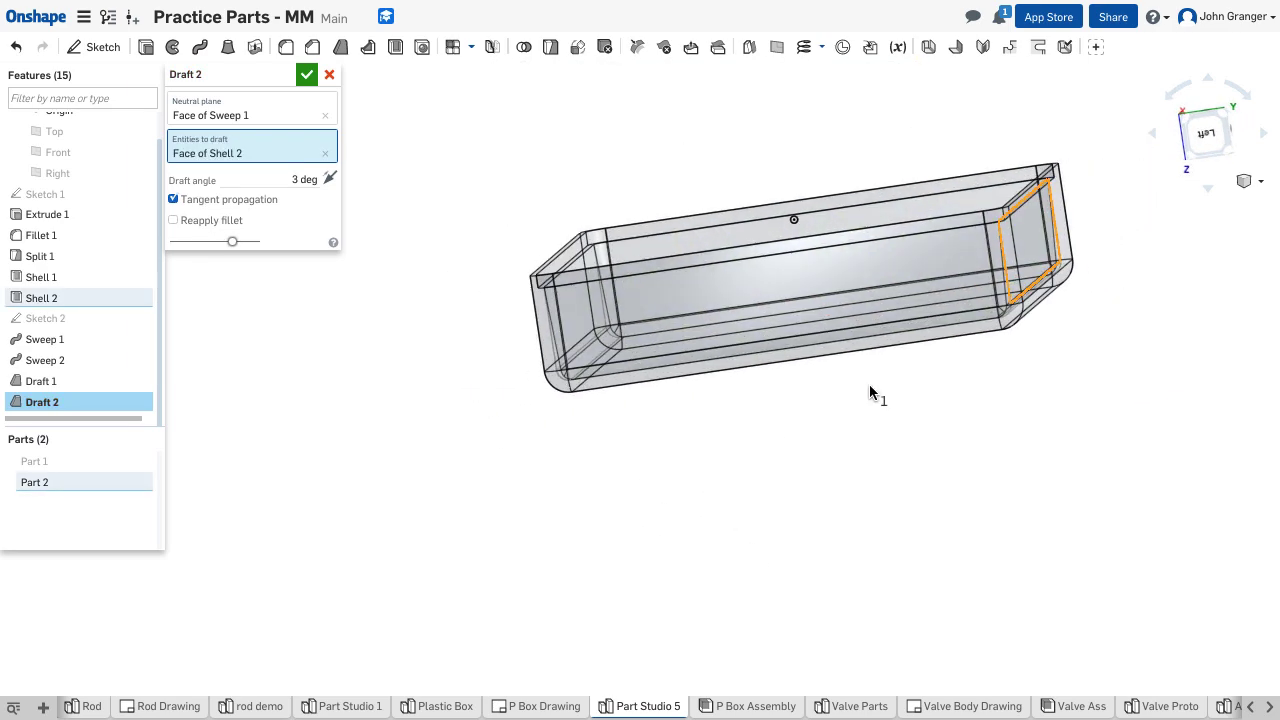
pyautogui.click(1205, 133)
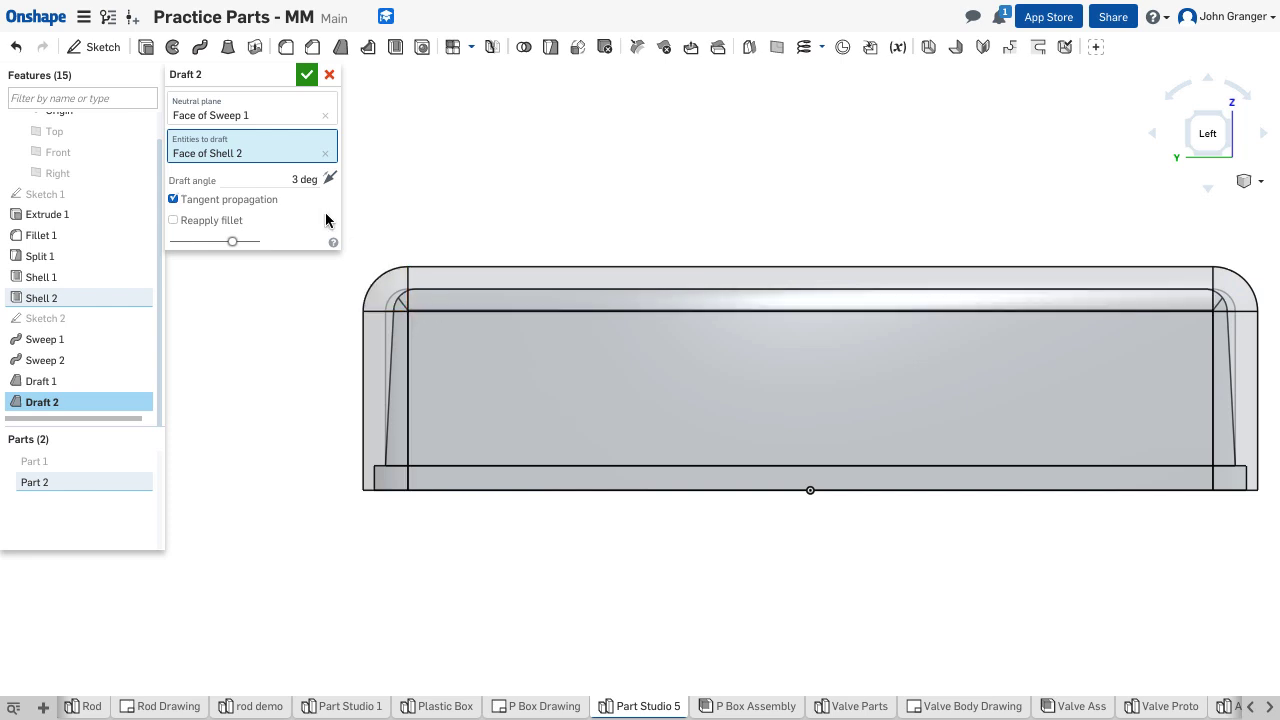
pyautogui.click(307, 75)
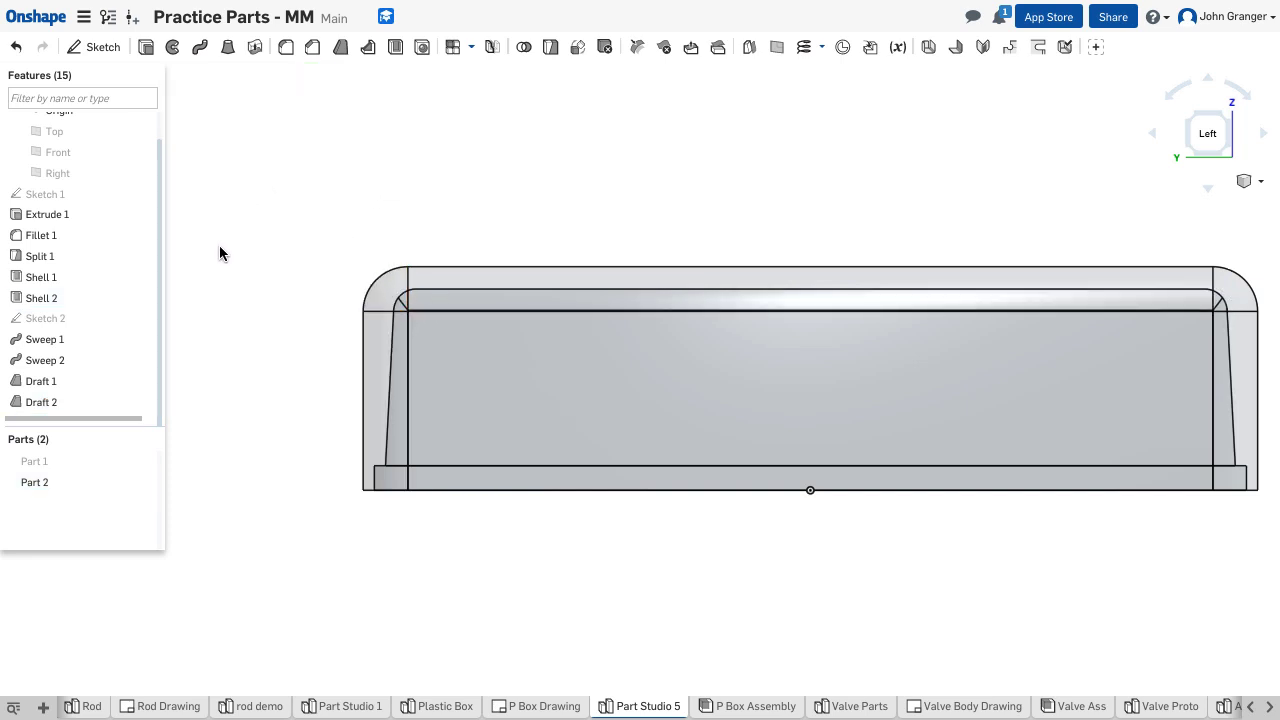
# Show Part 1 again, zoom to fit, and switch the display back to Shaded
pyautogui.click(141, 462)
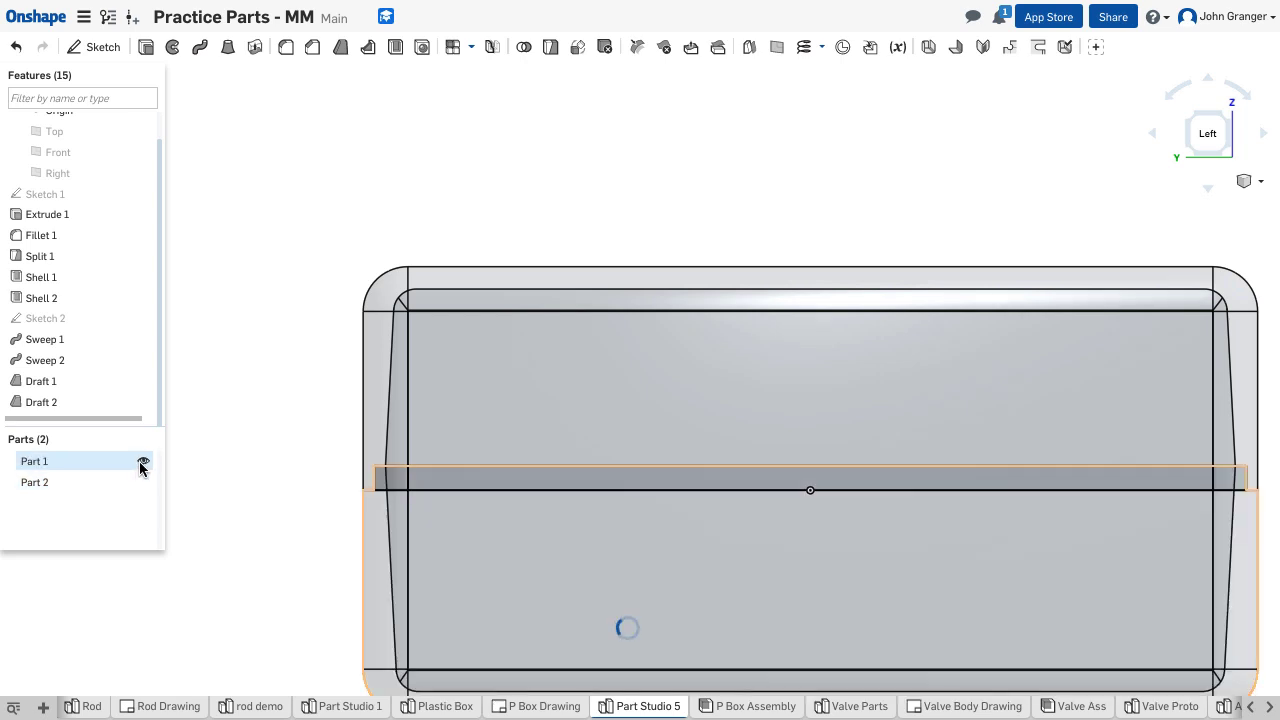
pyautogui.scroll(-1, 336, 384)
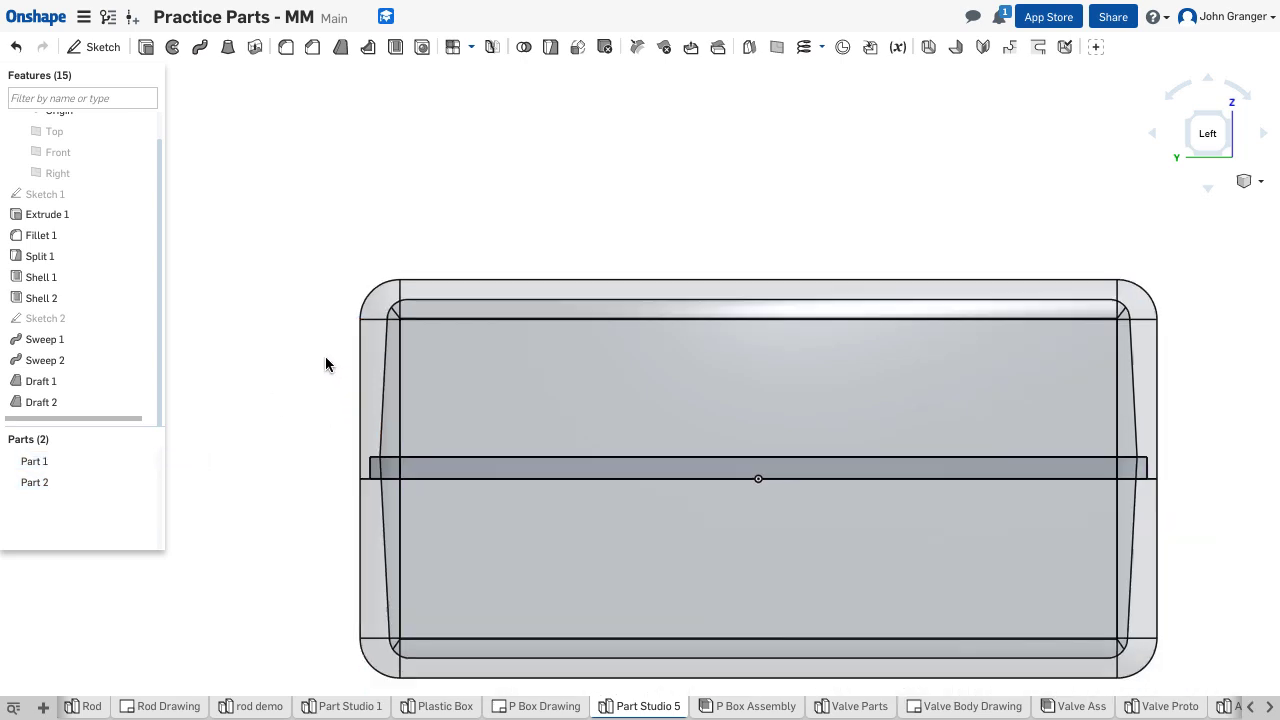
pyautogui.press('f')
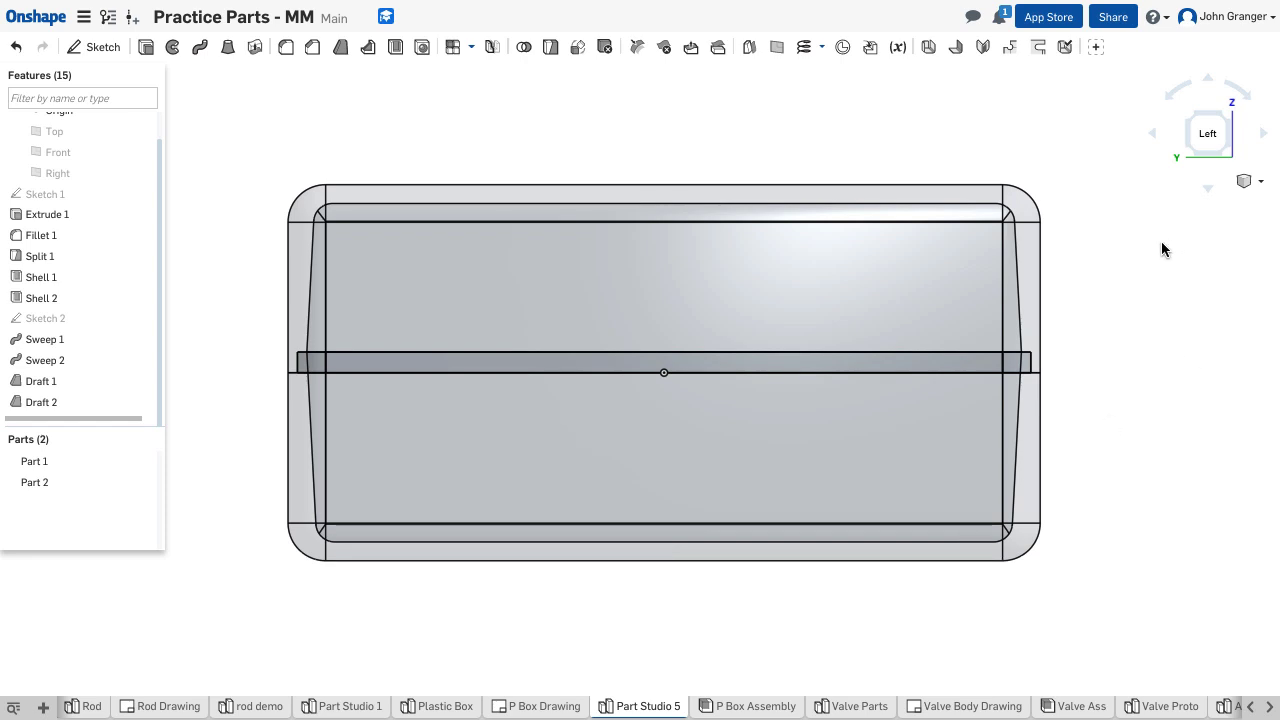
pyautogui.click(1252, 182)
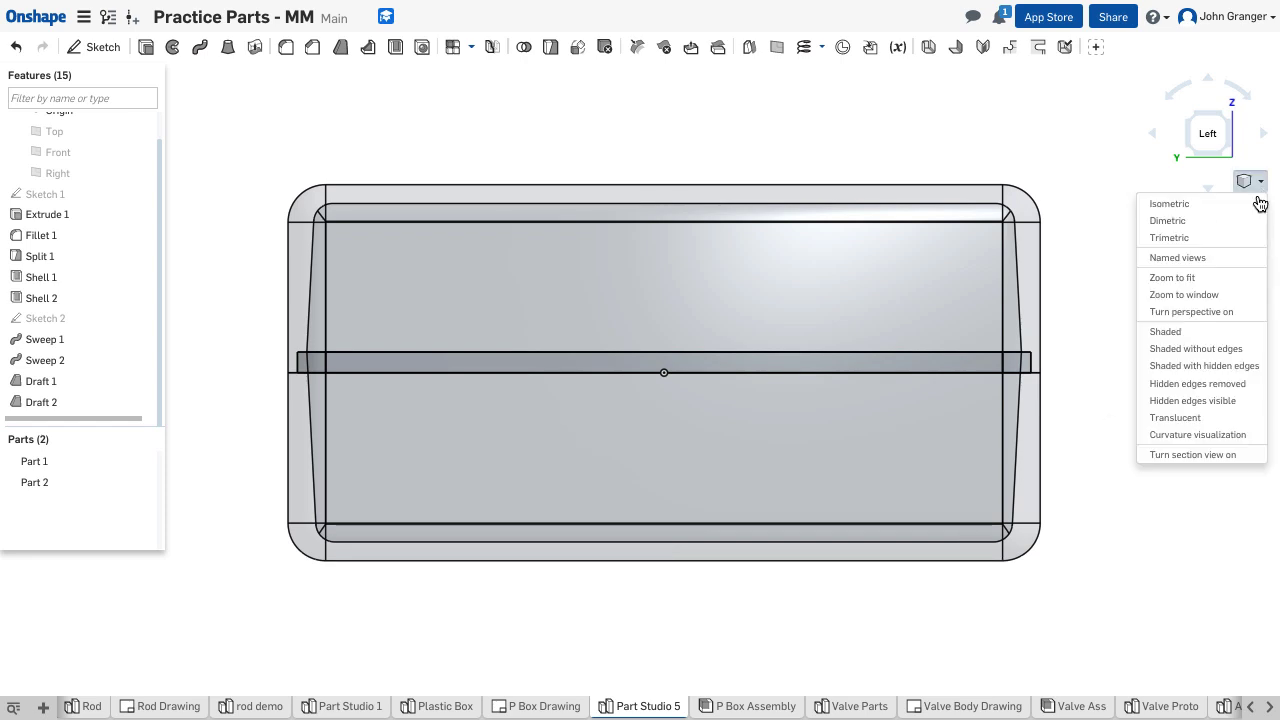
pyautogui.click(1227, 333)
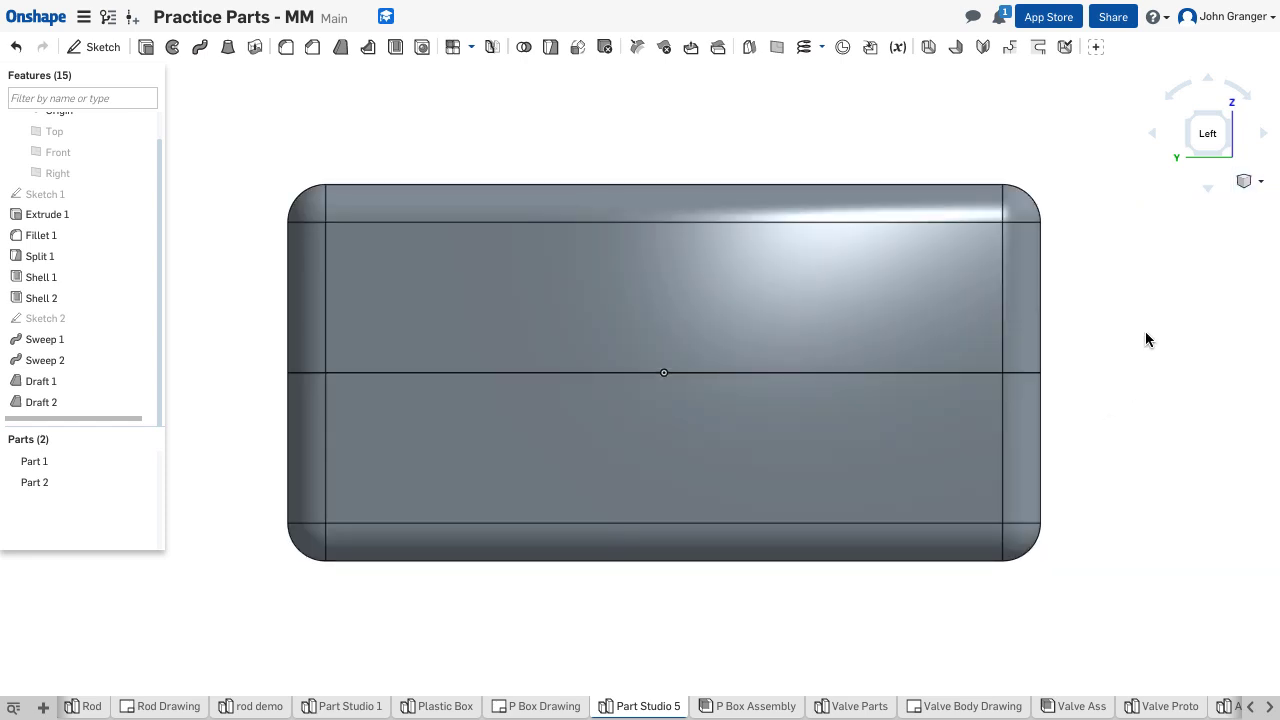
pyautogui.rightClick(190, 510)
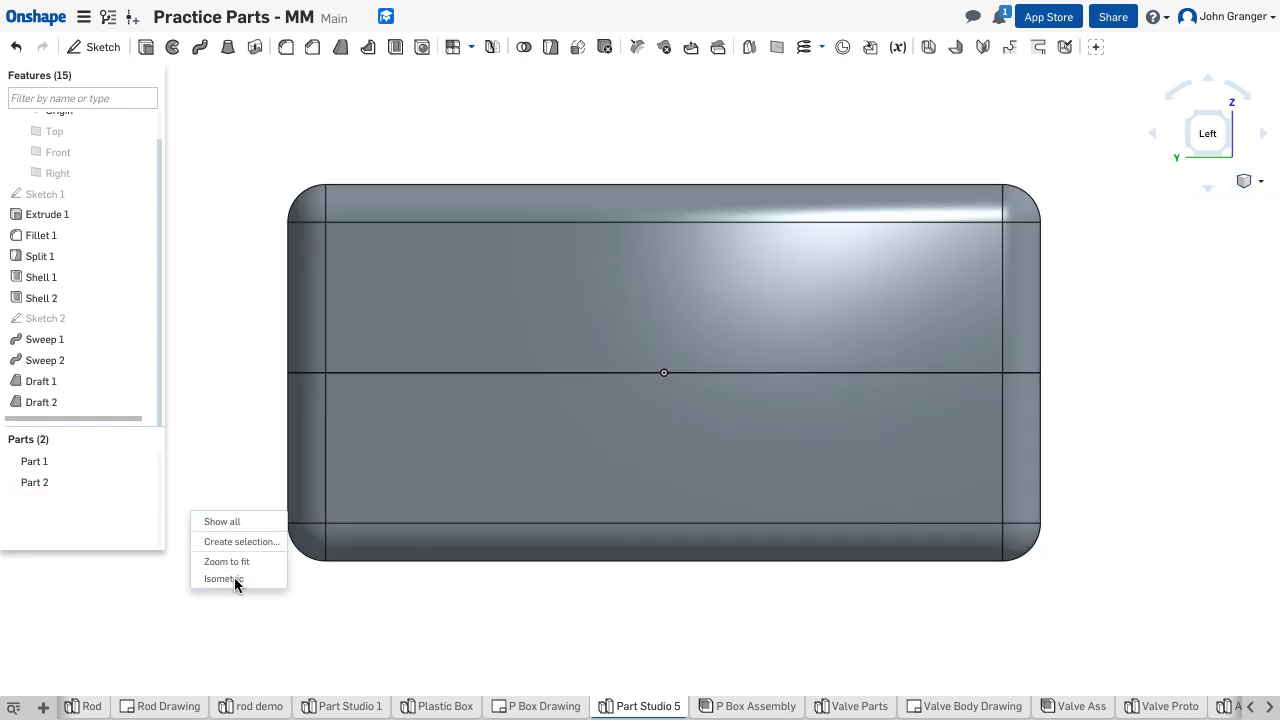